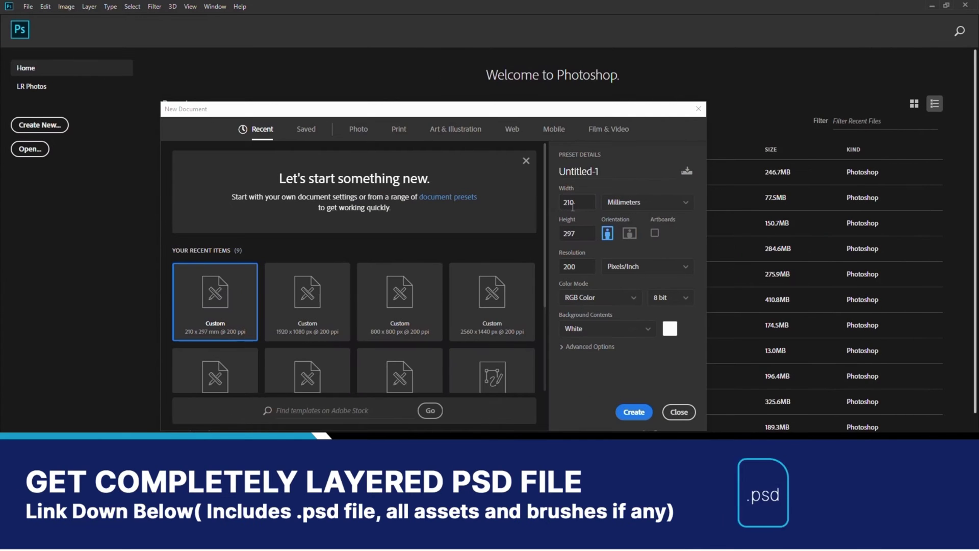
Step: Choose 200 ppi resolution and create the 210 × 297 mm white RGB document
left_click(583, 234)
left_click(579, 266)
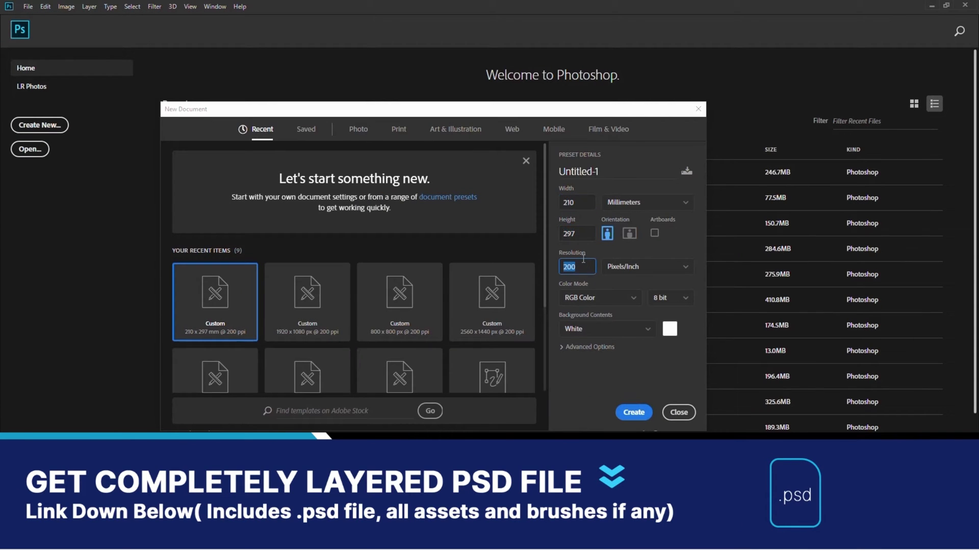
left_click(630, 414)
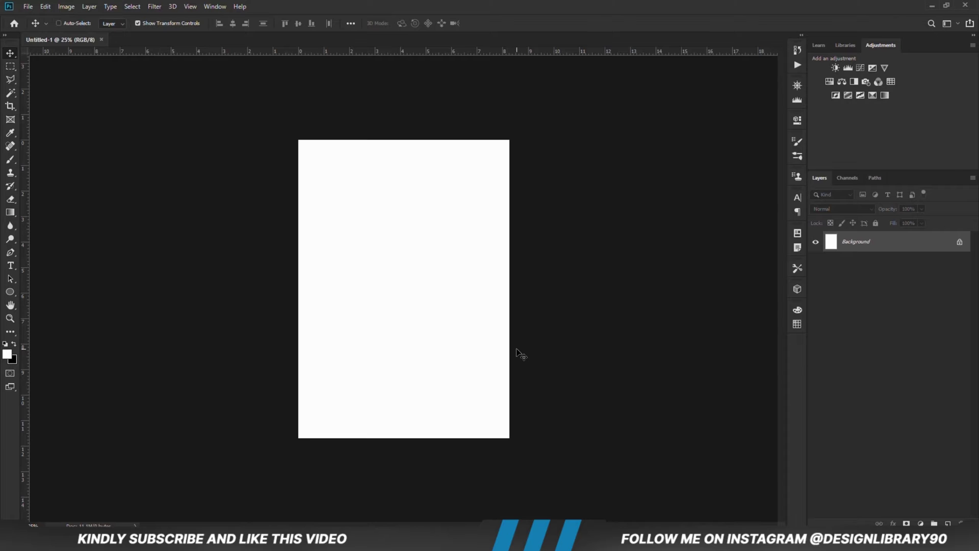
Step: Fit the page to the window and add a light blue #8cd1f2 Solid Color fill layer
key("ctrl+0")
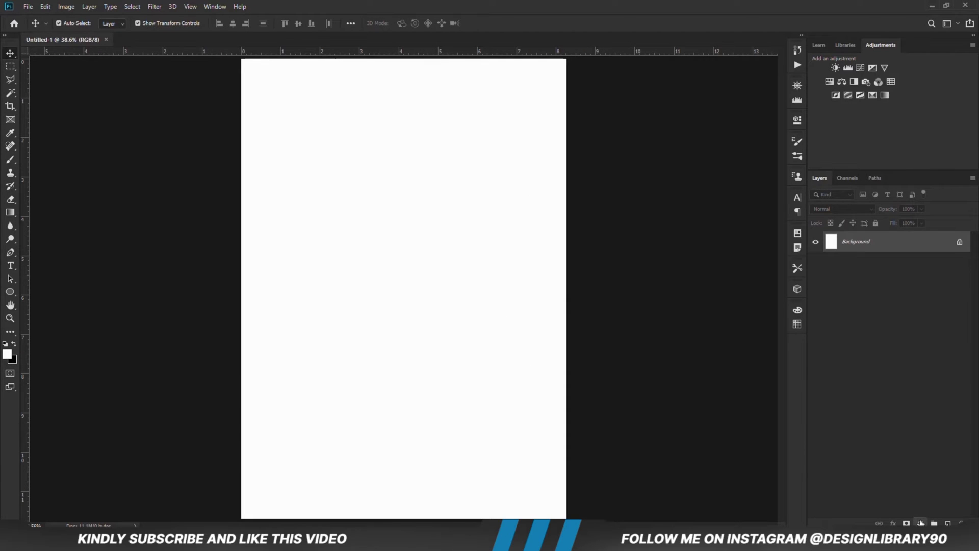
left_click(921, 523)
left_click(910, 339)
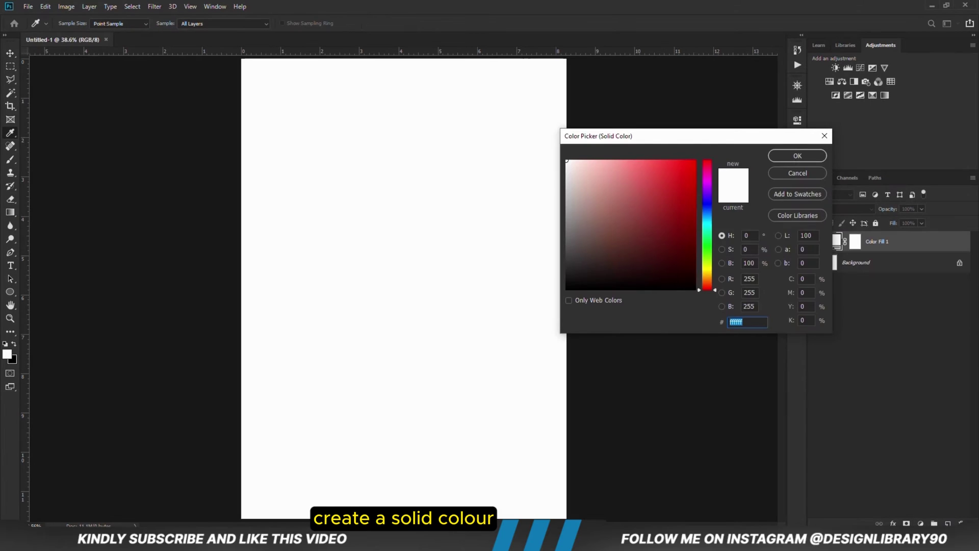
key("alt+Tab")
double_click(408, 163)
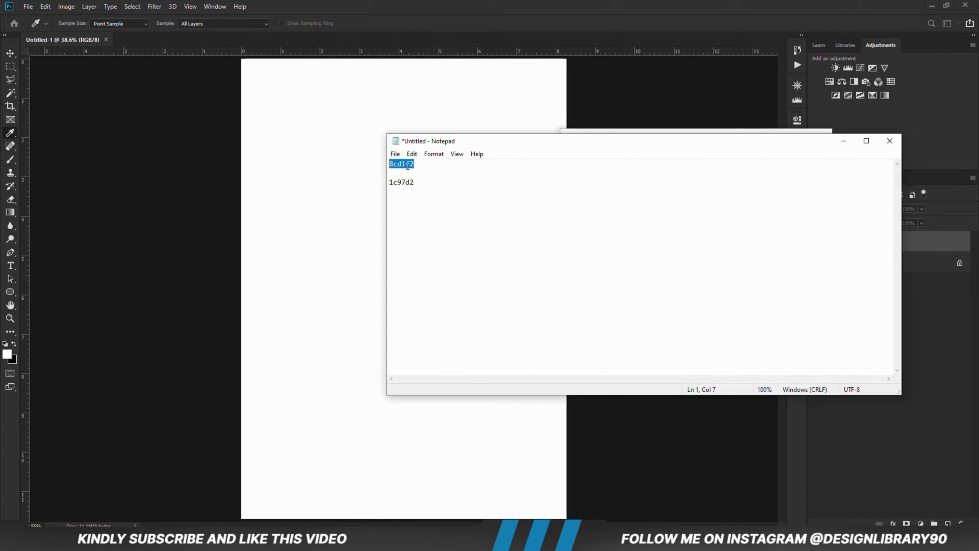
right_click(421, 170)
left_click(442, 195)
key("alt+Tab")
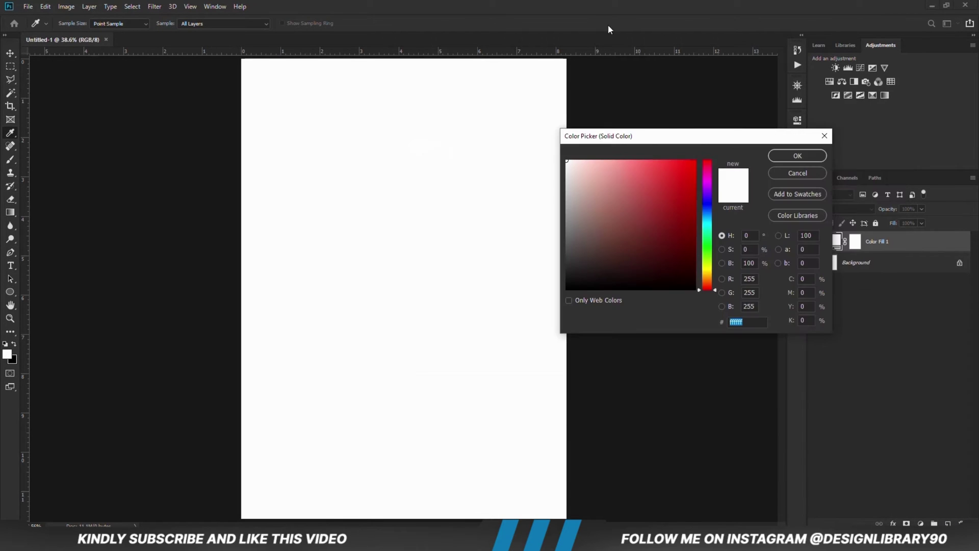
right_click(731, 324)
left_click(759, 366)
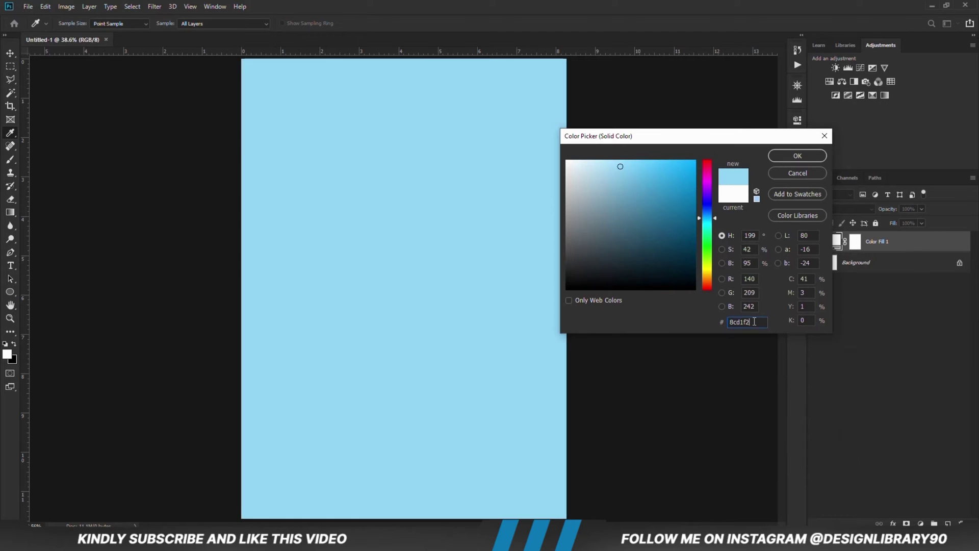
left_click(796, 155)
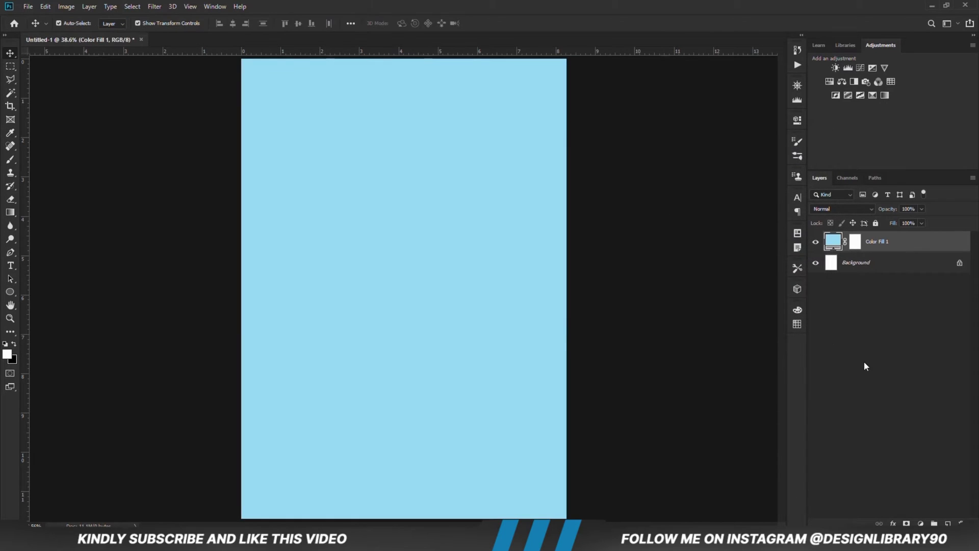
Step: Add a second Solid Color fill layer in deeper blue #1c97d2 on top
left_click(920, 524)
left_click(912, 344)
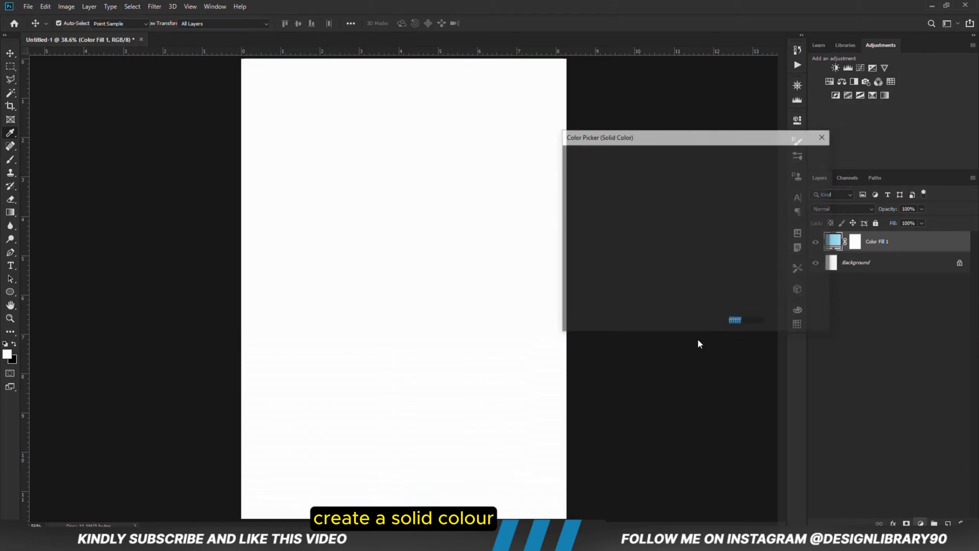
key("alt+Tab")
left_click_drag(428, 189, 389, 182)
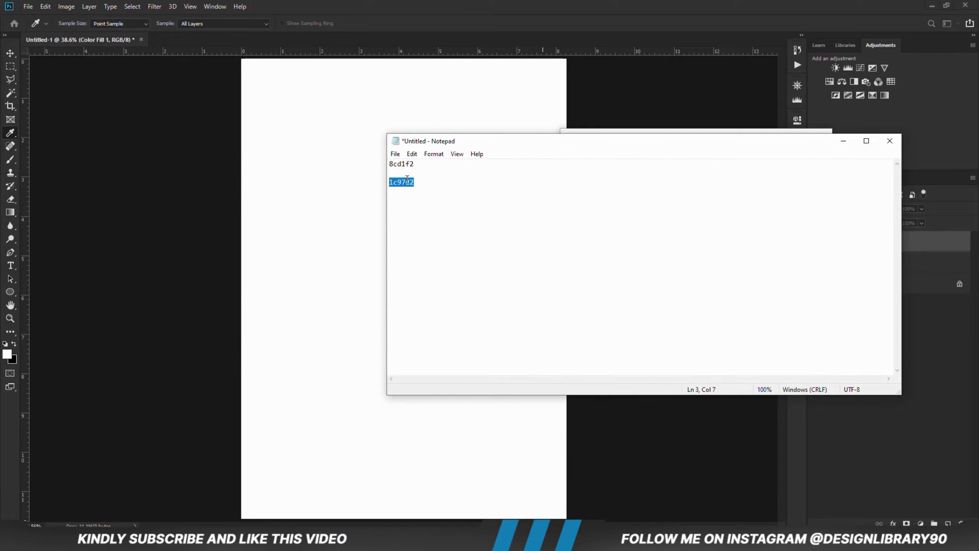
right_click(406, 179)
left_click(430, 212)
key("alt+Tab")
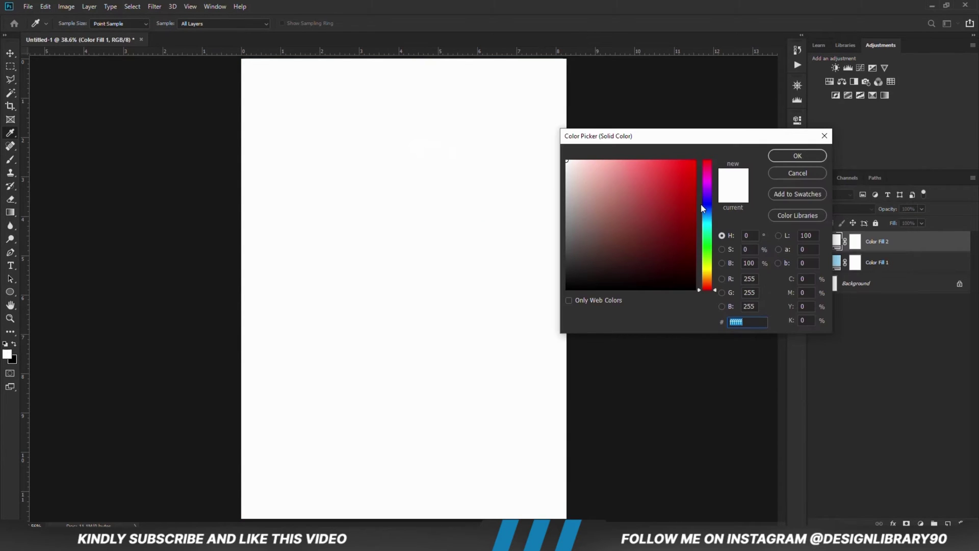
right_click(734, 322)
left_click(763, 368)
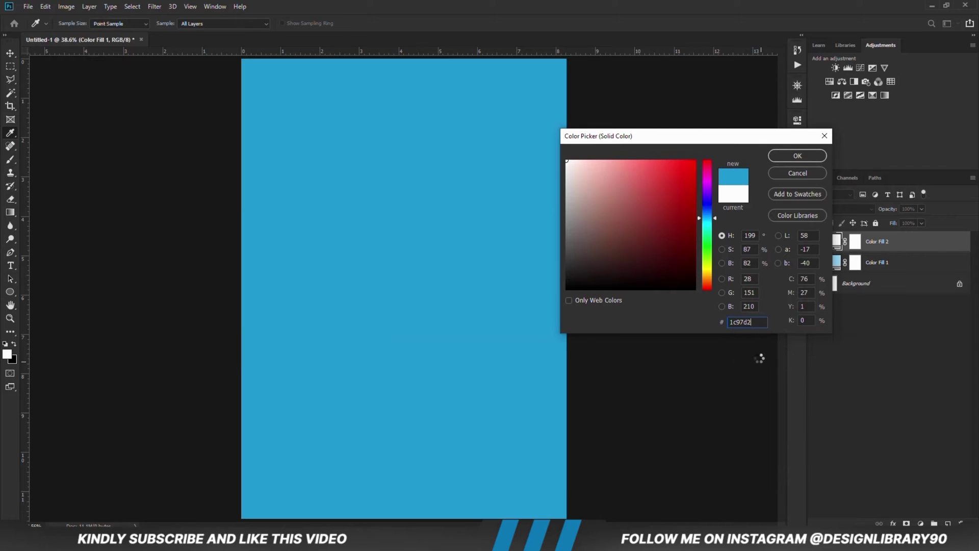
left_click(797, 156)
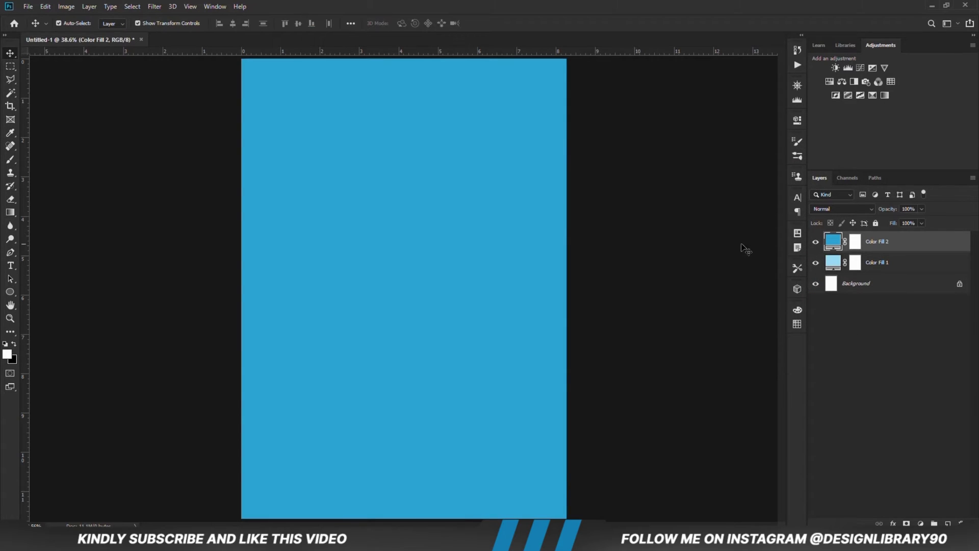
Step: Target Color Fill 2's mask with the Brush tool at 100% opacity and 2300 px size
left_click(855, 240)
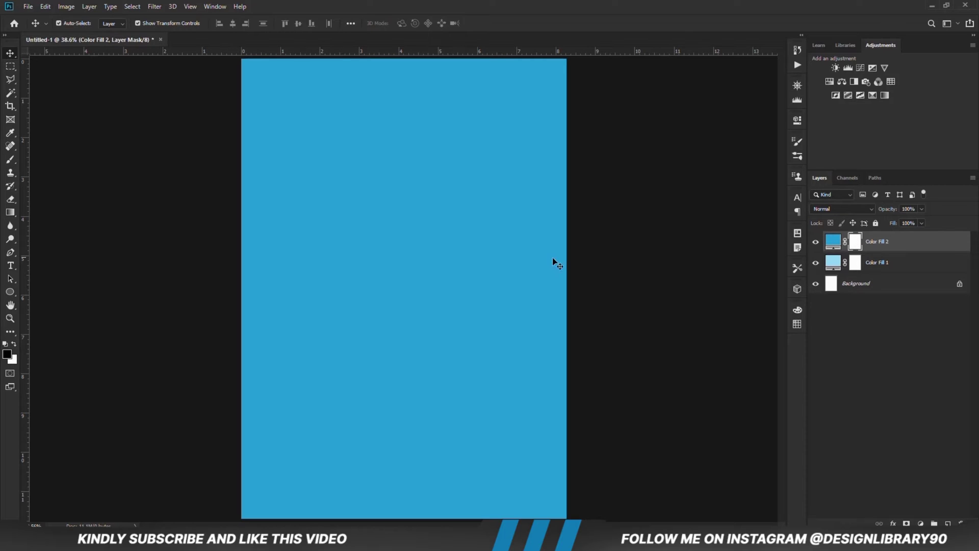
left_click_drag(10, 159, 51, 159)
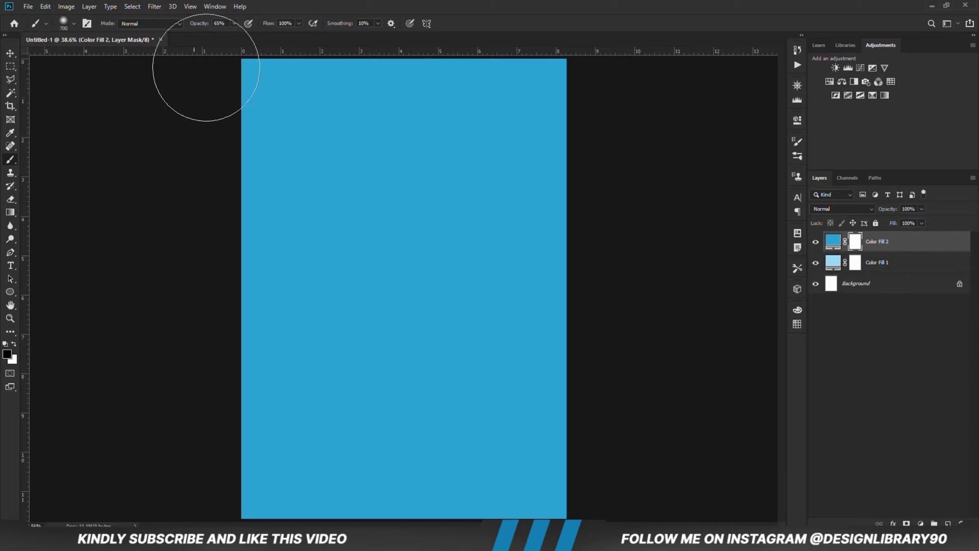
left_click(234, 23)
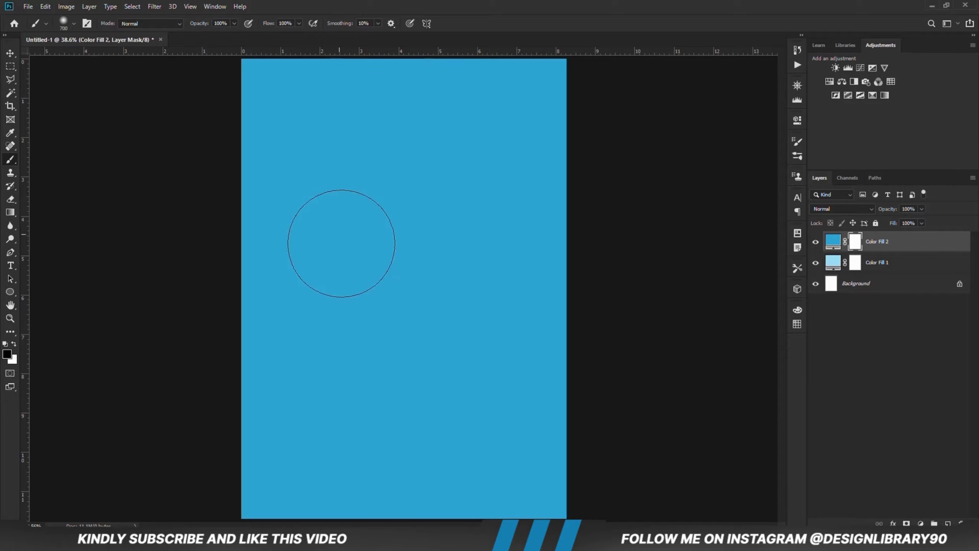
scroll(354, 256, "down", 1)
key("bracketright")
key("bracketright")
key("bracketright")
key("bracketright")
key("bracketright")
key("bracketright")
key("bracketright")
key("bracketright")
key("bracketright")
key("bracketright")
key("bracketright")
key("bracketright")
key("bracketright")
key("bracketright")
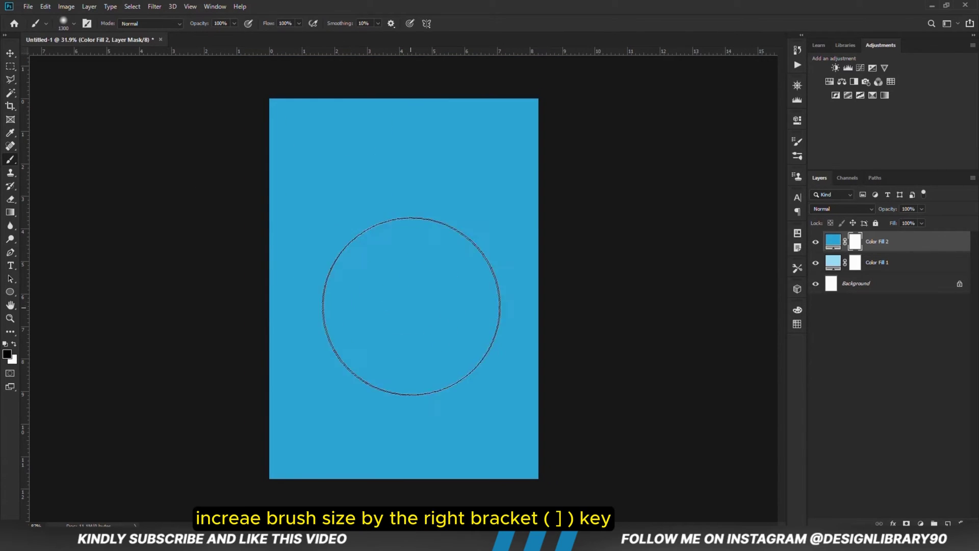
key("bracketright")
key("bracketright")
key("bracketright")
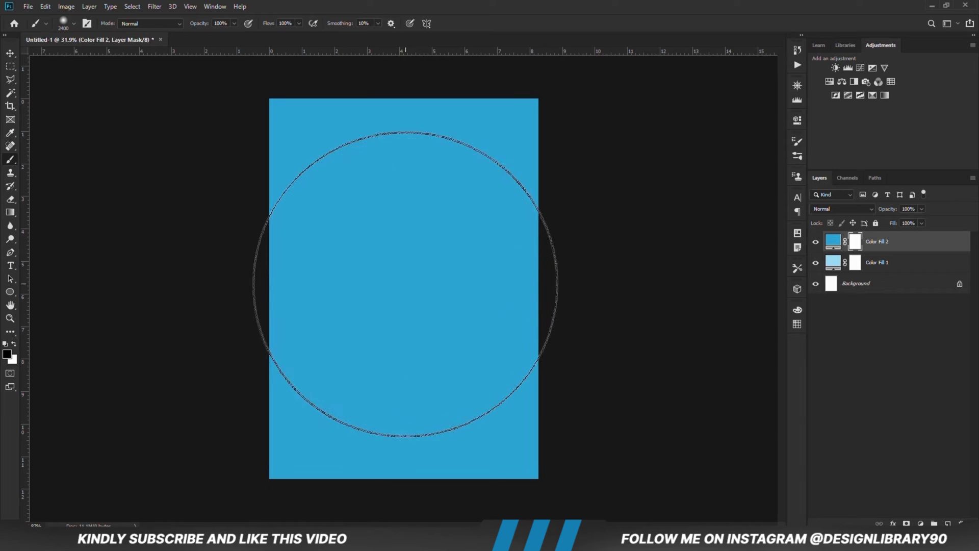
key("bracketleft")
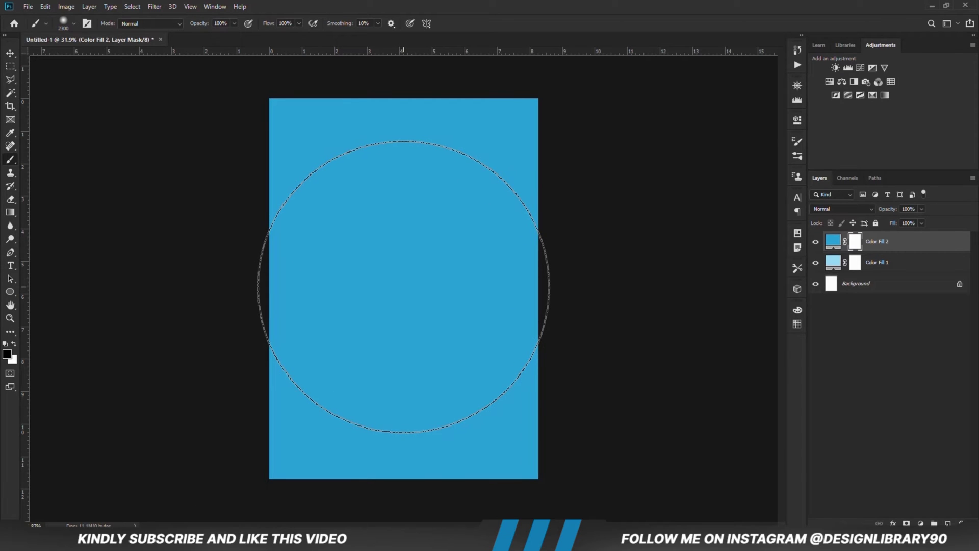
Step: Paint black three times at the canvas centre to reveal a light-blue glow, then reset colours to white
left_click(404, 287)
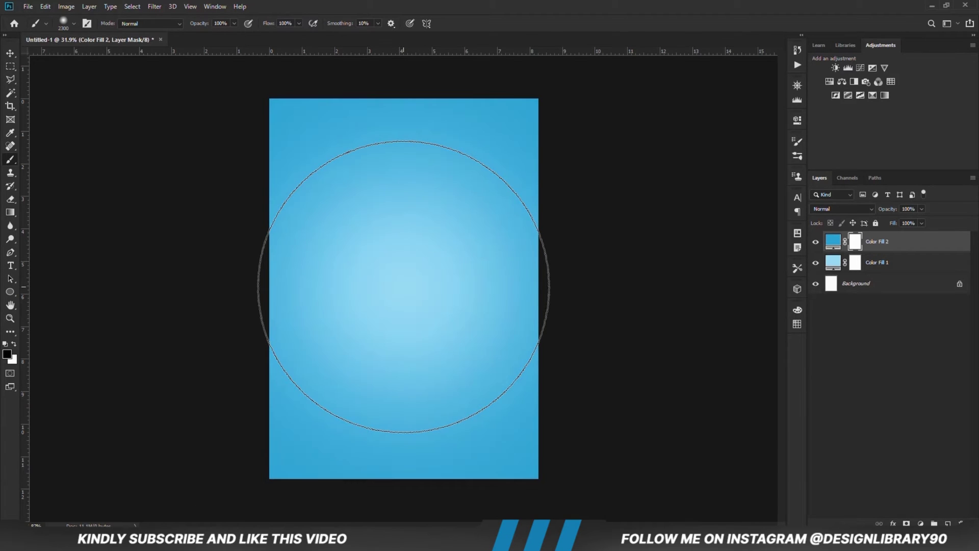
left_click(404, 287)
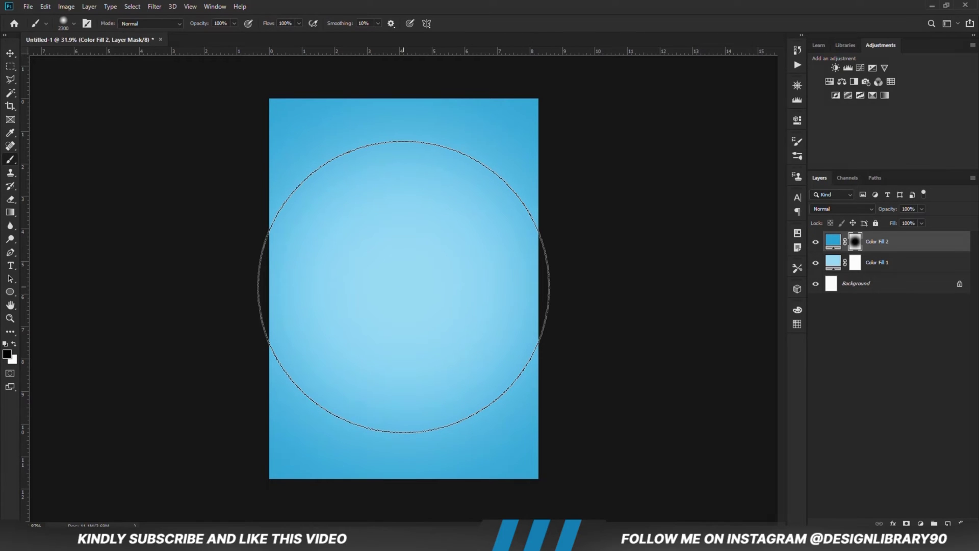
left_click(403, 287)
key("x")
left_click(10, 53)
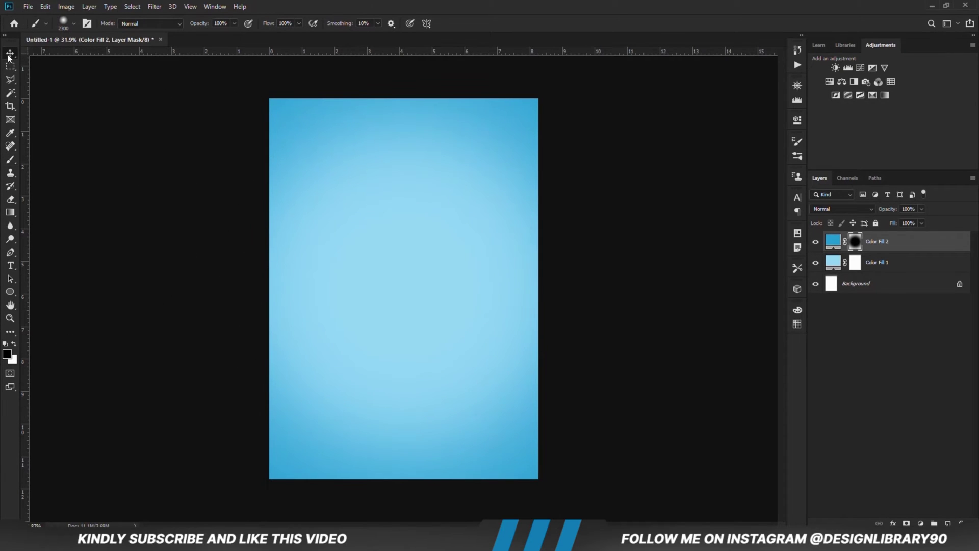
left_click(168, 193)
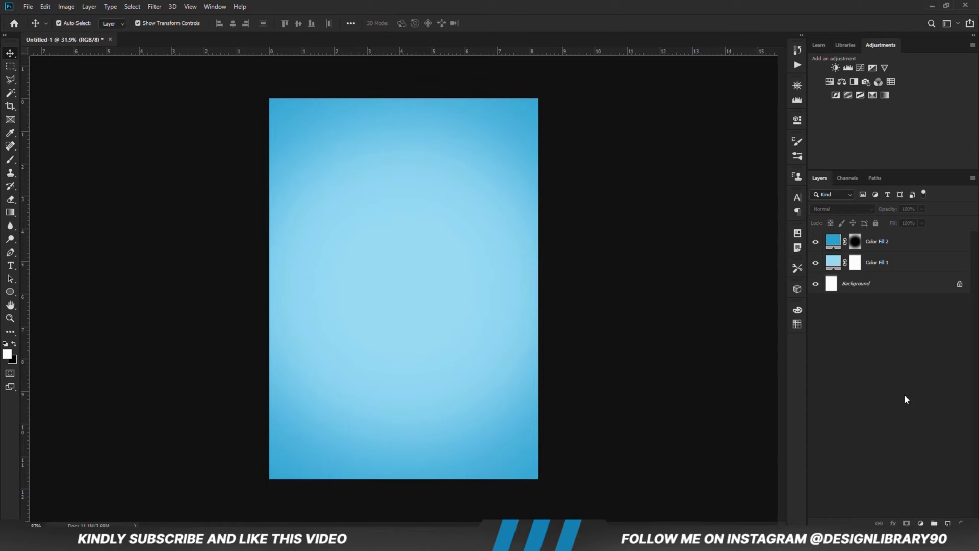
Step: Create a new empty layer and set up a 2000 px brush with white foreground
key("ctrl+shift+alt+n")
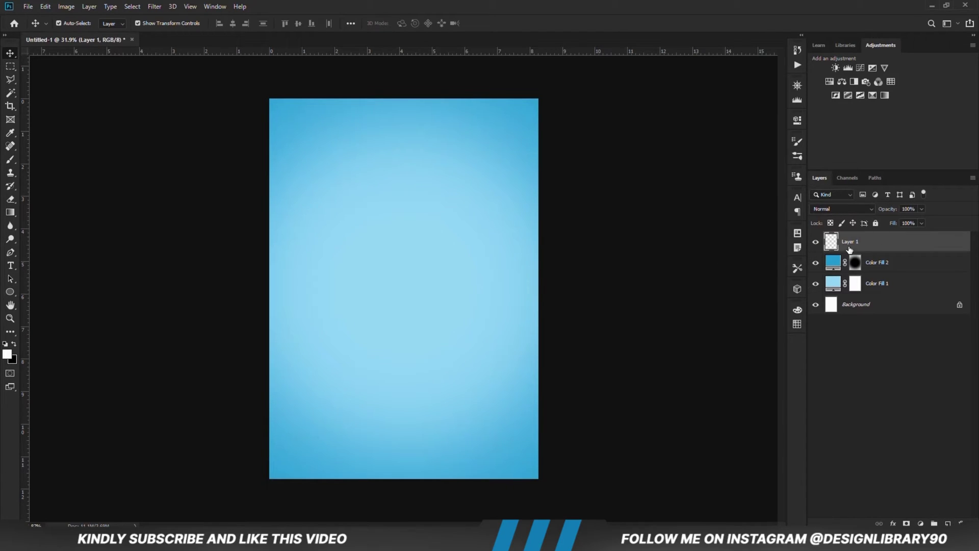
left_click(11, 159)
left_click(45, 164)
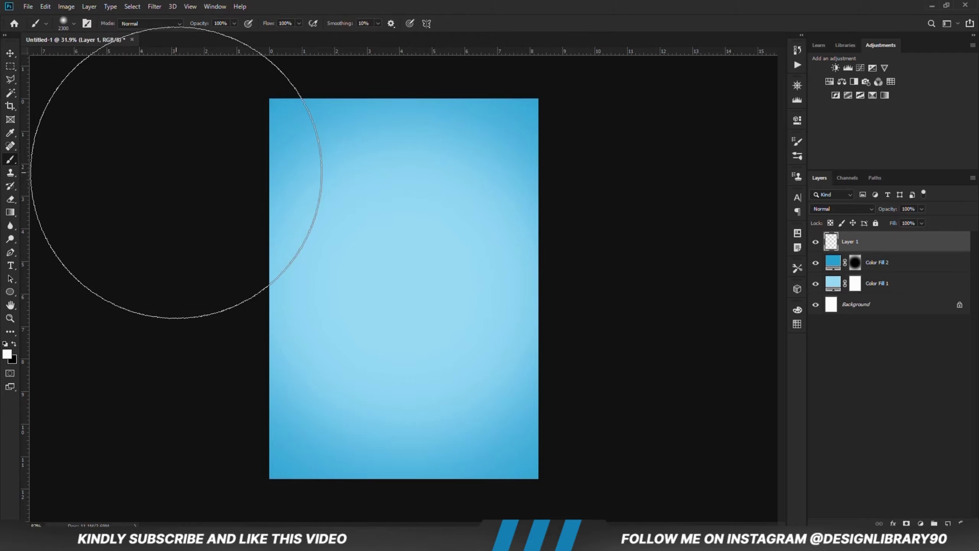
key("bracketleft")
key("bracketleft")
key("bracketleft")
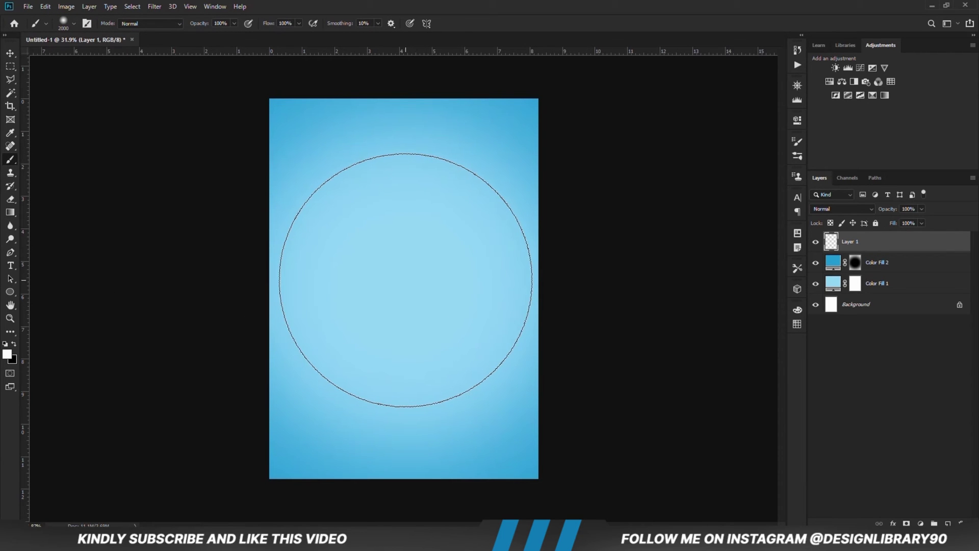
left_click(234, 23)
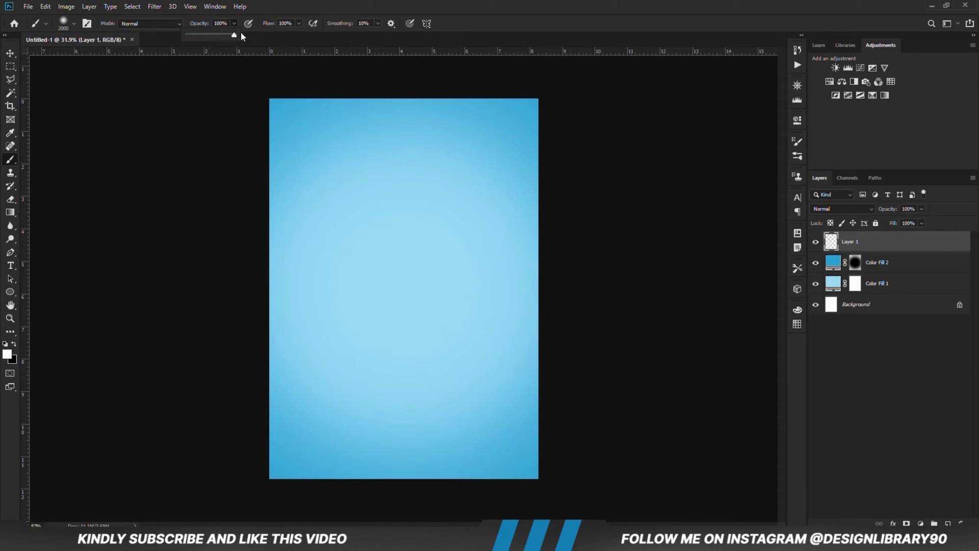
left_click(8, 354)
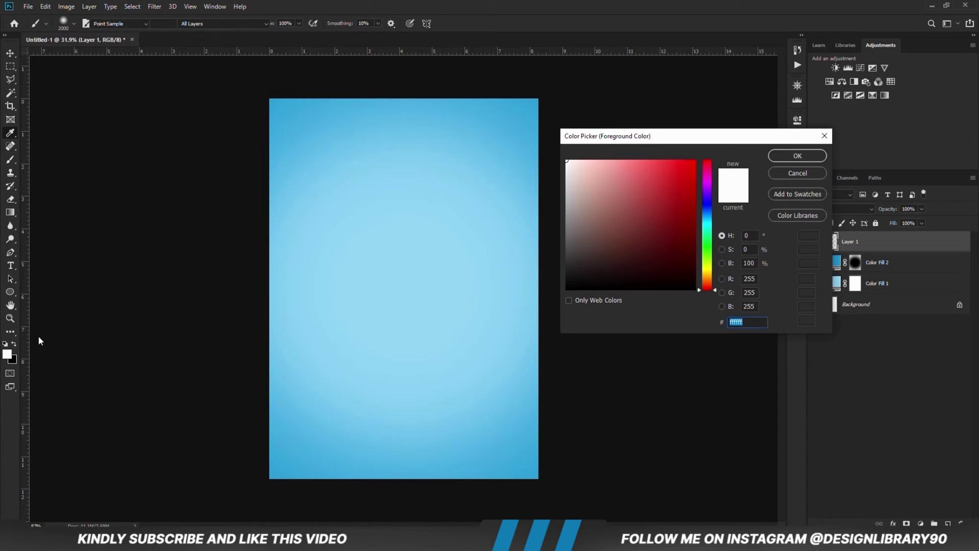
left_click(800, 158)
Step: Dab a soft white glow at the page centre and fade the layer to 84% opacity
left_click(402, 279)
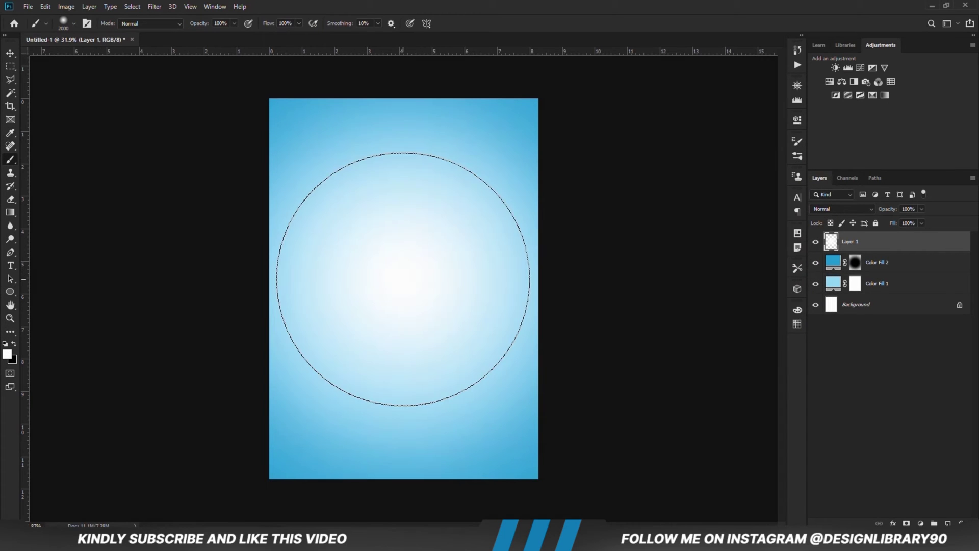
left_click_drag(917, 222, 915, 223)
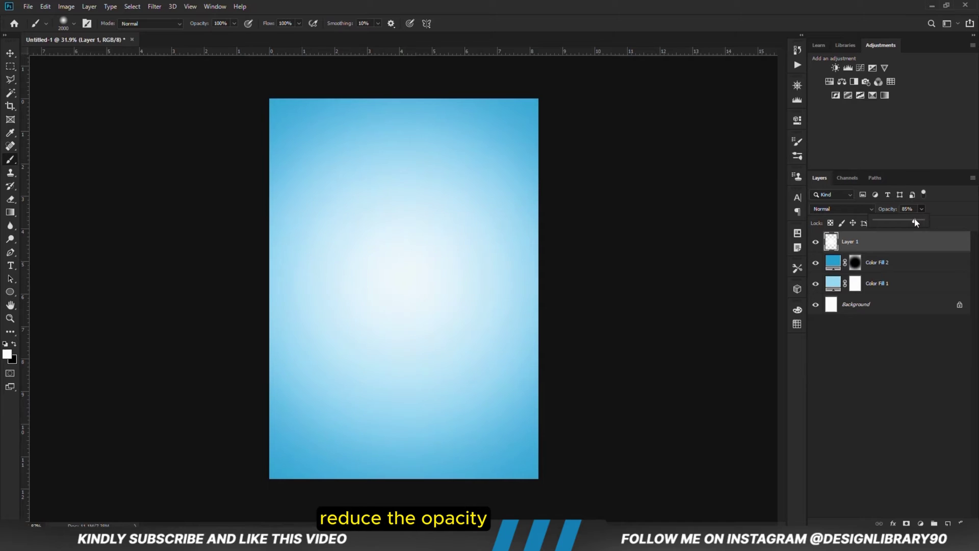
left_click(10, 53)
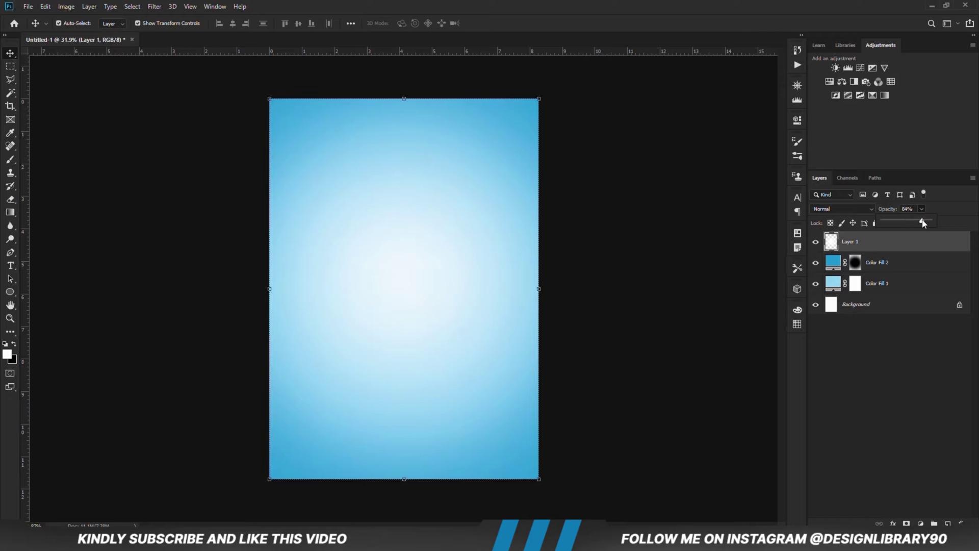
left_click(658, 214)
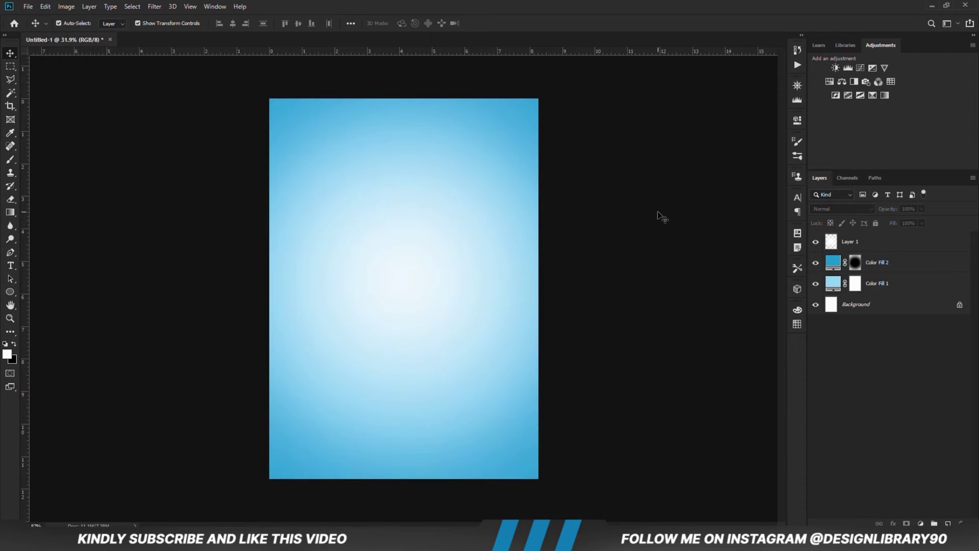
Step: Add an Exposure layer with darkened Gamma Correction and invert its mask to black
left_click(921, 523)
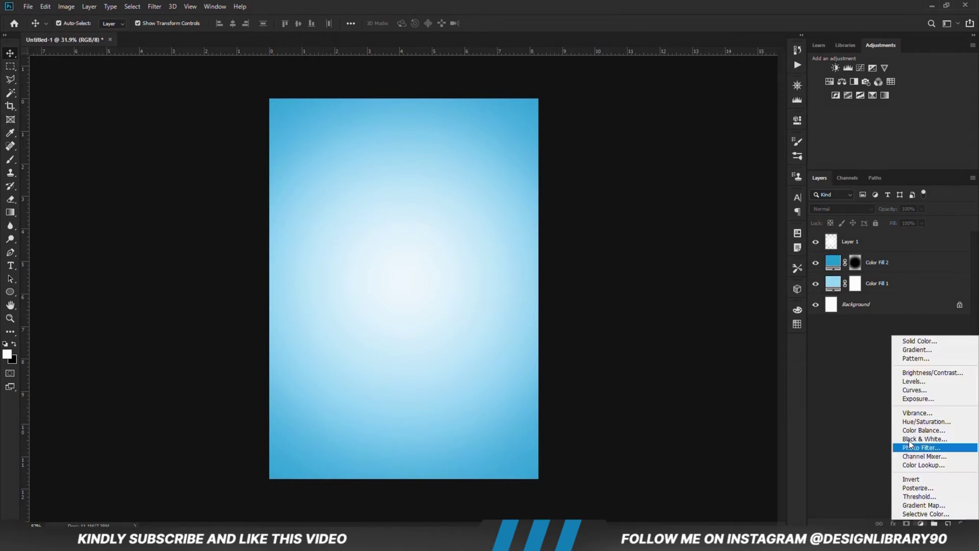
left_click(922, 402)
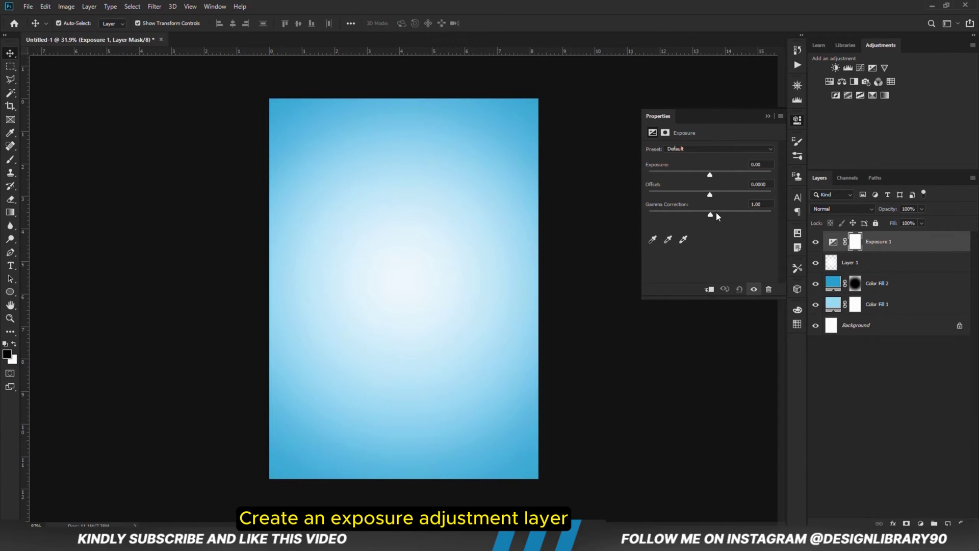
left_click_drag(716, 212, 734, 214)
left_click(766, 115)
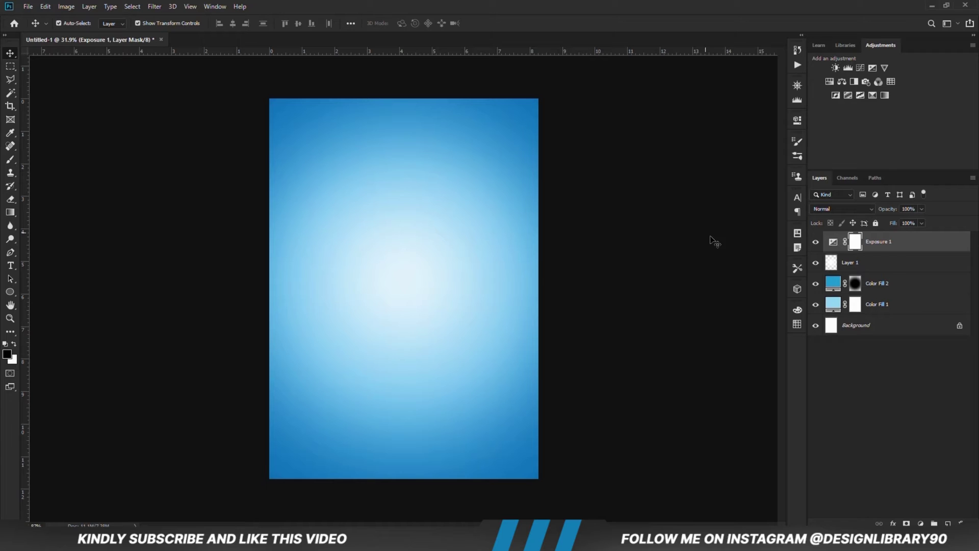
key("ctrl+i")
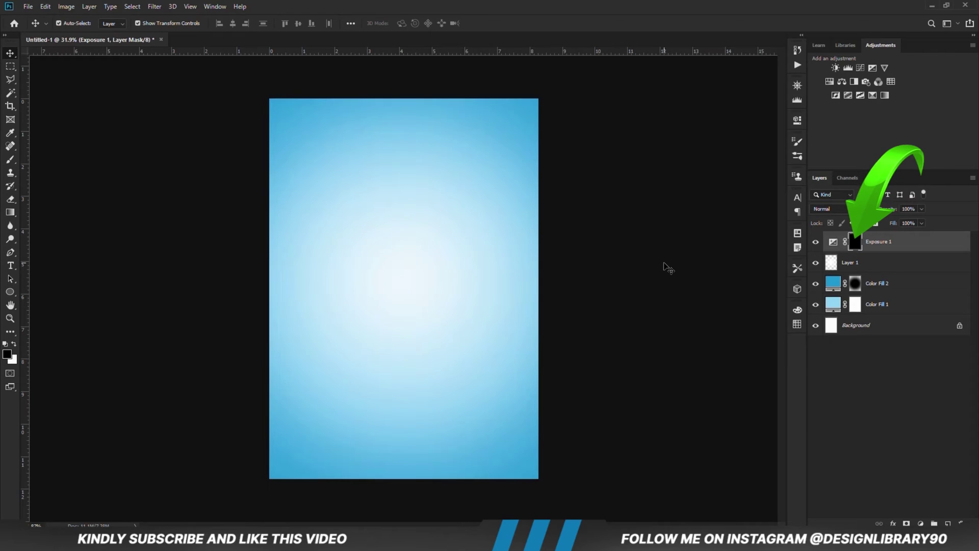
Step: Take a smaller Brush tool with white as the foreground colour for the Exposure 1 mask
right_click(10, 160)
left_click(56, 160)
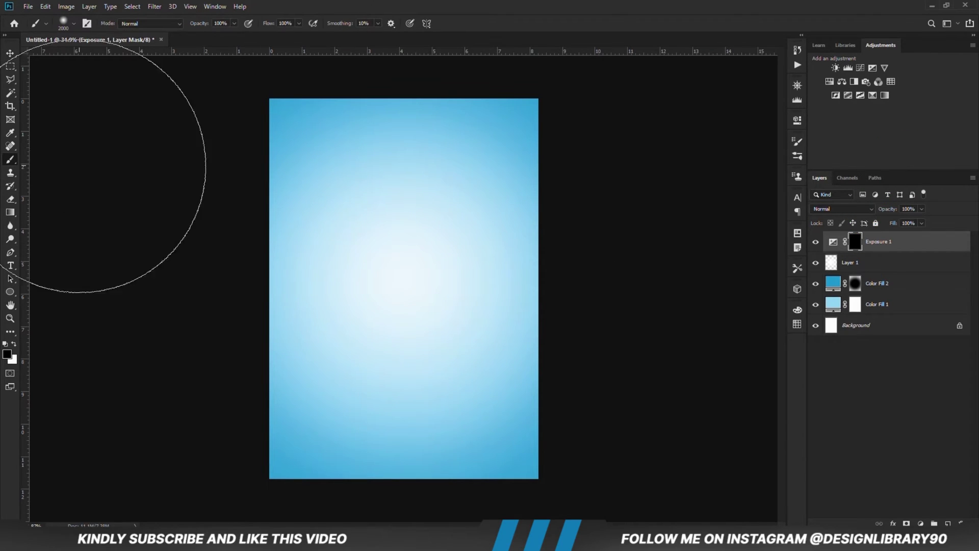
left_click(15, 346)
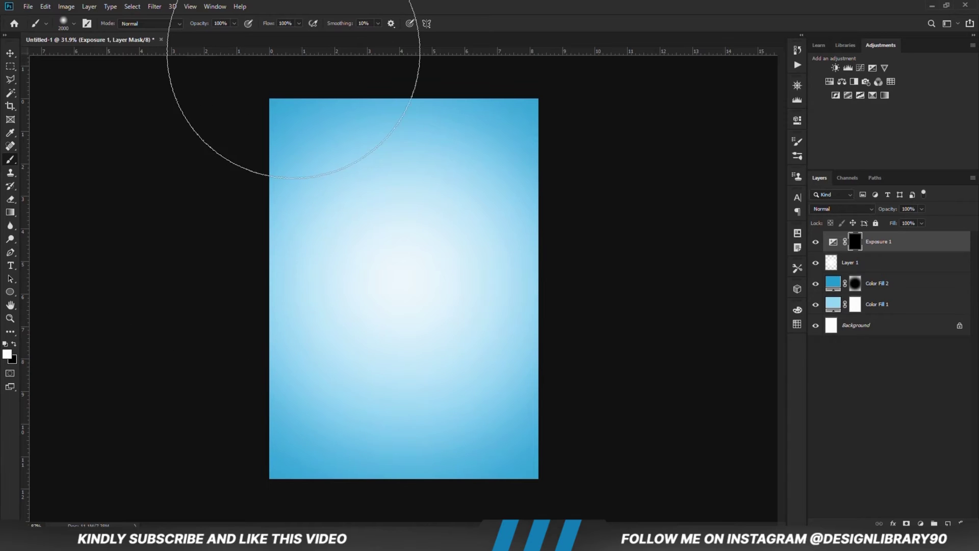
left_click(234, 23)
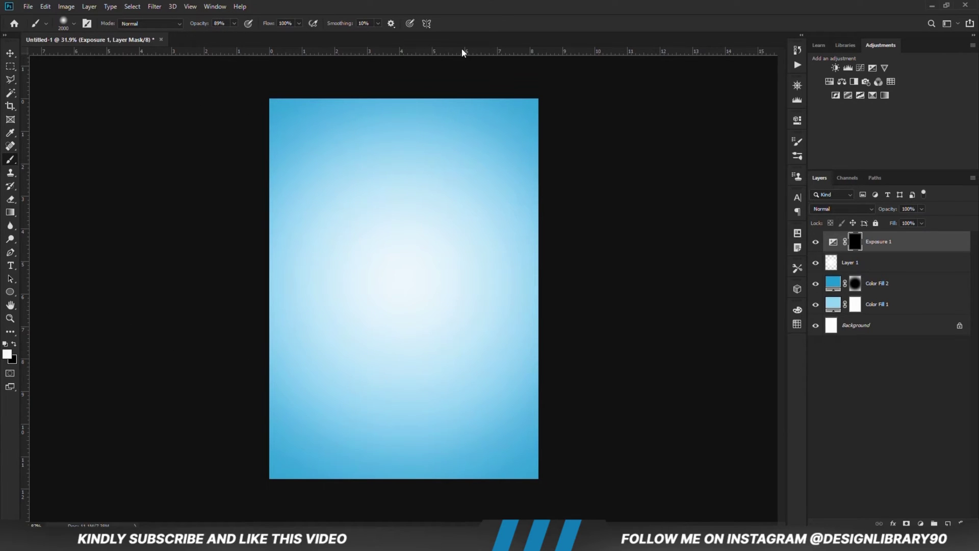
key("bracketleft")
key("bracketleft")
key("bracketleft")
key("bracketleft")
key("bracketleft")
key("bracketleft")
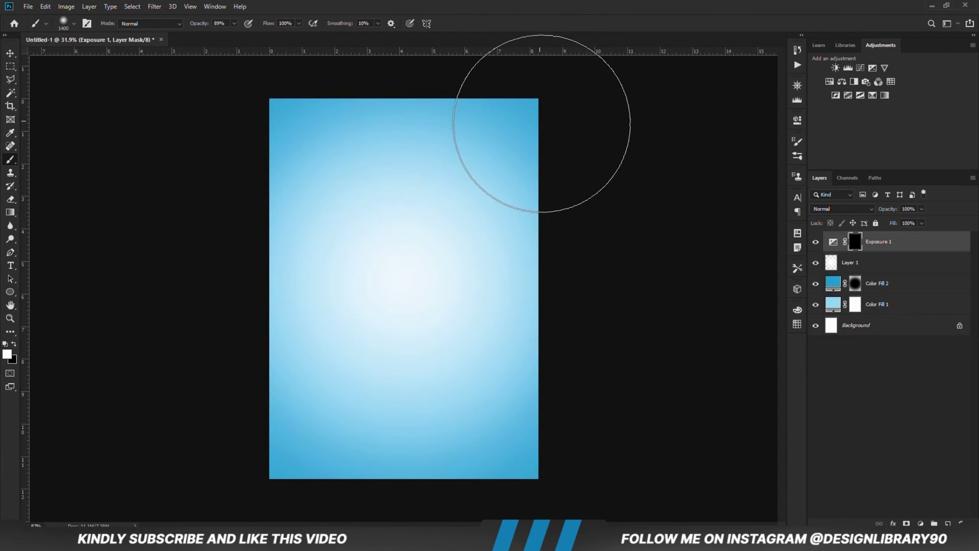
Step: Paint darkening into all four corners, the right edge and the bottom-centre edge
left_click_drag(513, 125, 541, 133)
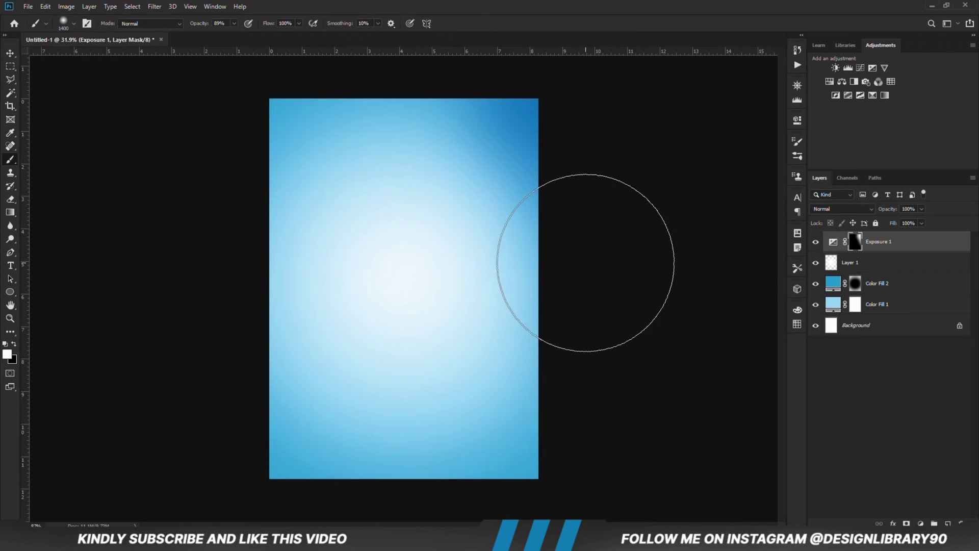
key("ctrl+minus")
mouse_move(557, 251)
left_mouse_down()
mouse_move(551, 356)
mouse_move(495, 472)
left_mouse_up()
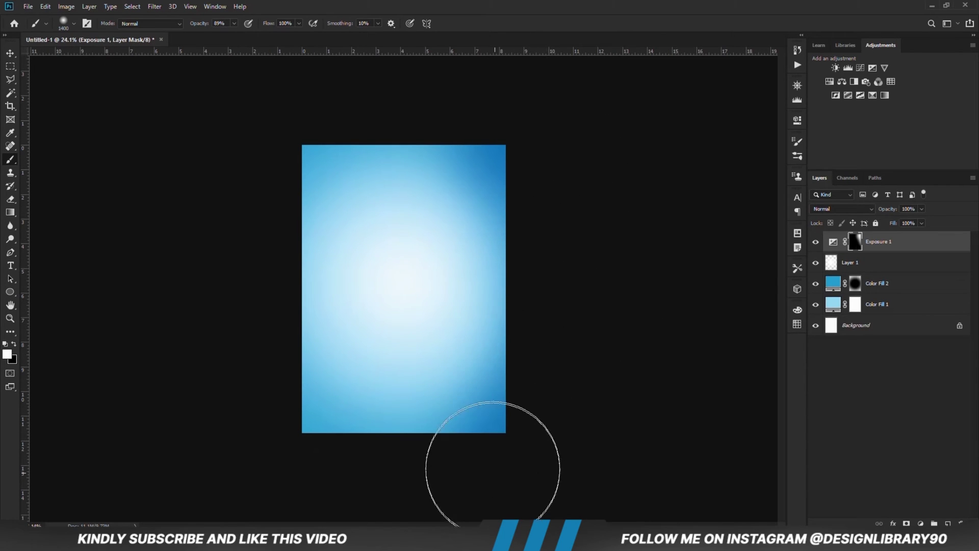
mouse_move(415, 466)
left_mouse_down()
mouse_move(538, 389)
mouse_move(475, 417)
left_mouse_up()
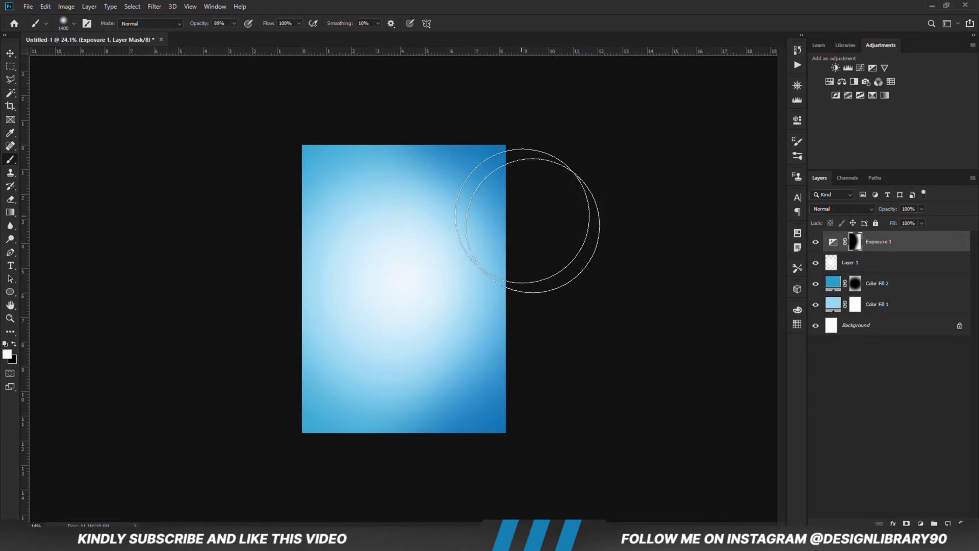
left_click(296, 137)
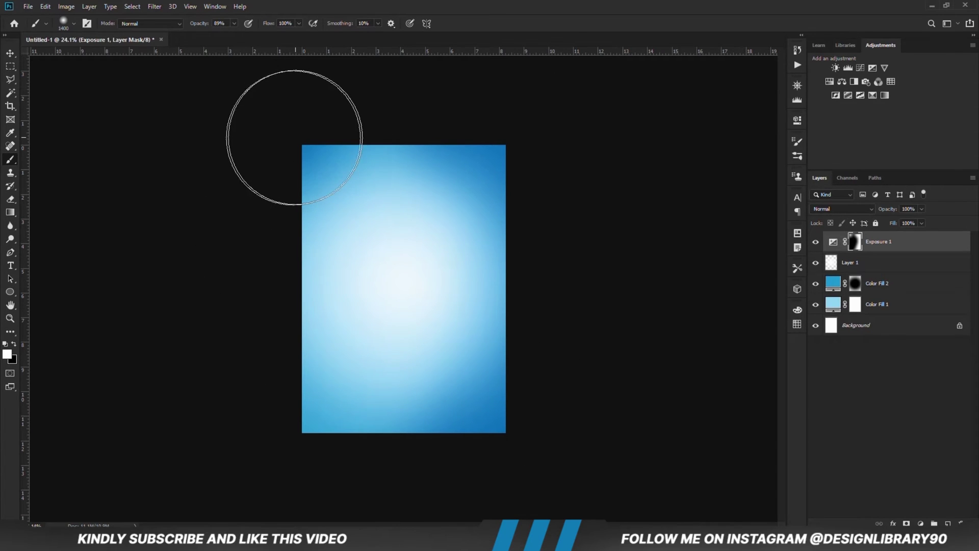
left_click(289, 423)
left_click(354, 441)
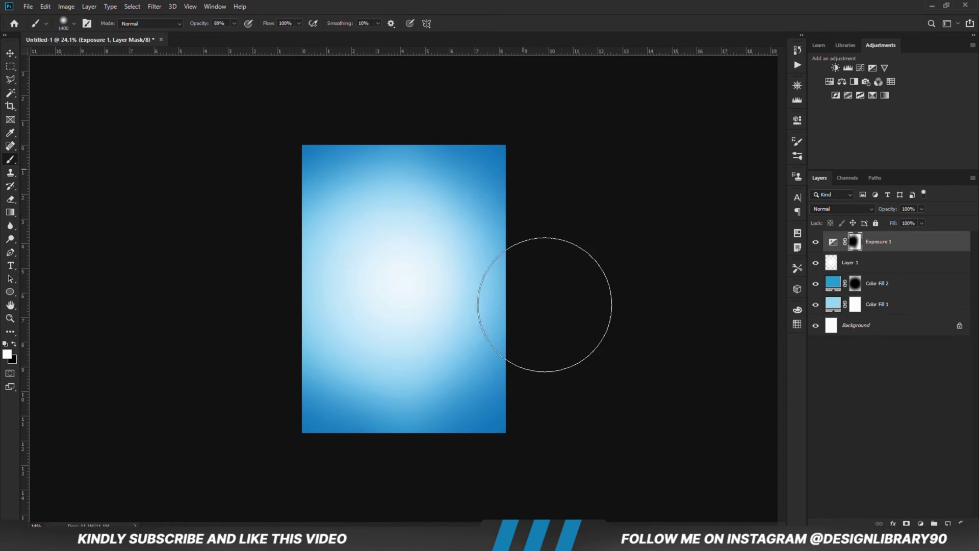
left_click(523, 284)
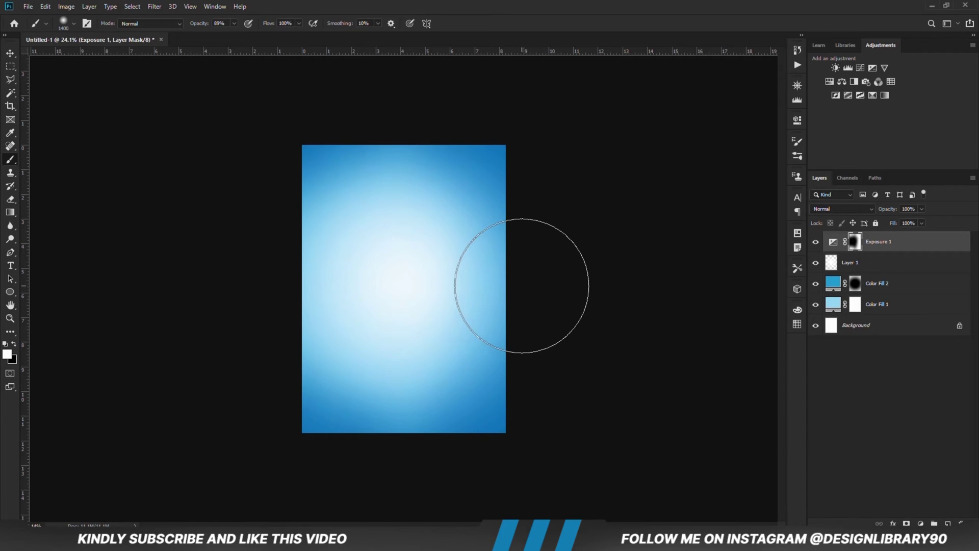
Step: Lower Exposure 1 to about 67% opacity and compare the vignette on and off
scroll(523, 285, "up", 1)
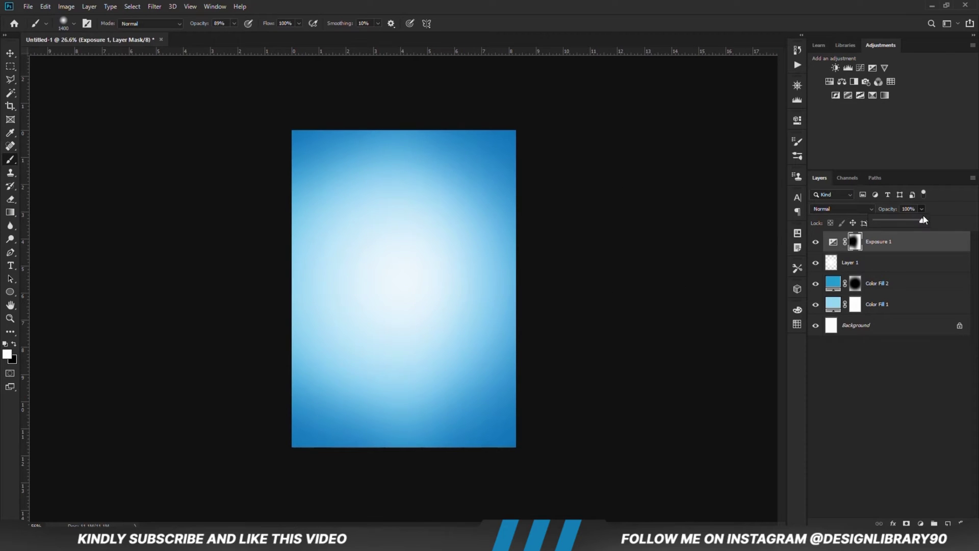
left_click_drag(924, 220, 913, 224)
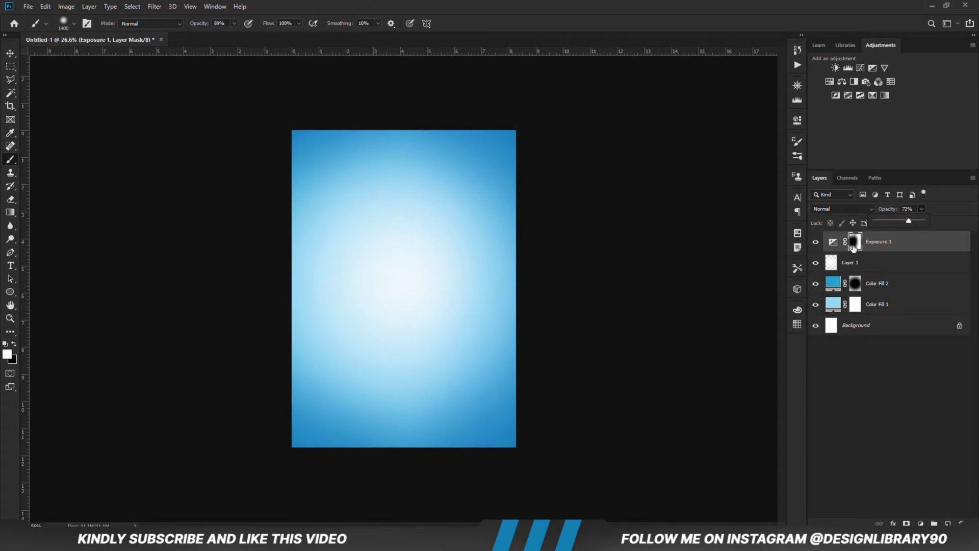
left_click(816, 243)
left_click(816, 243)
left_click(816, 241)
left_click(816, 241)
key("v")
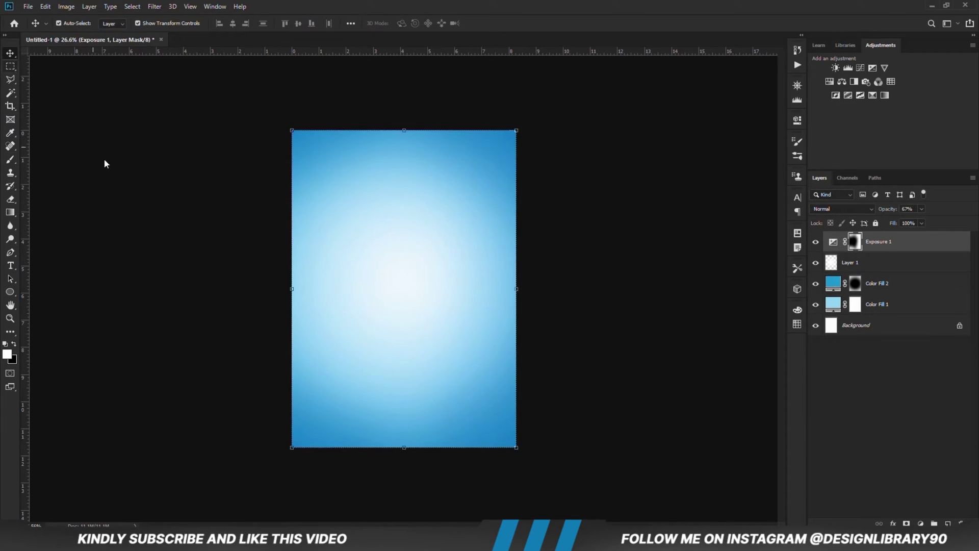
left_click(138, 182)
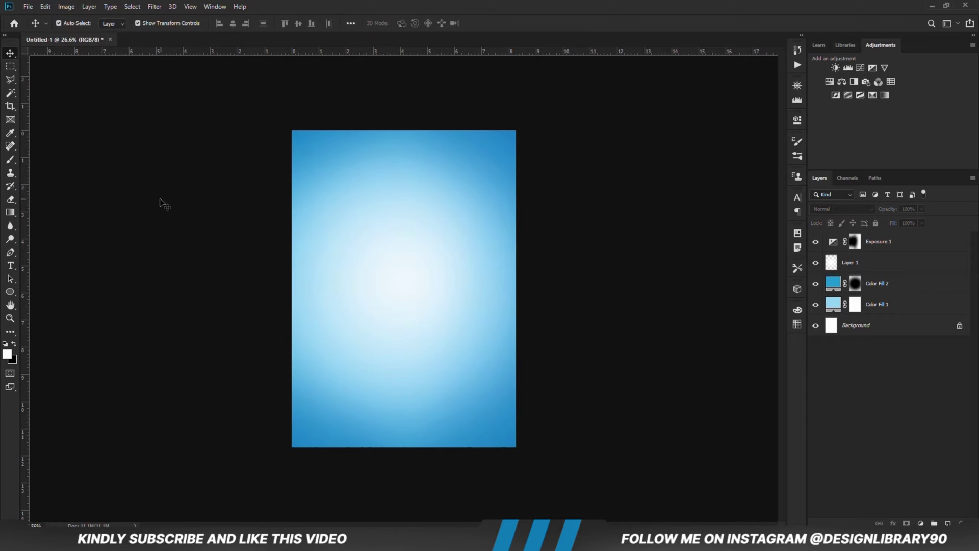
Step: Copy the Mayonnaise pouch layer from the assets file and paste it into the poster
left_click(29, 7)
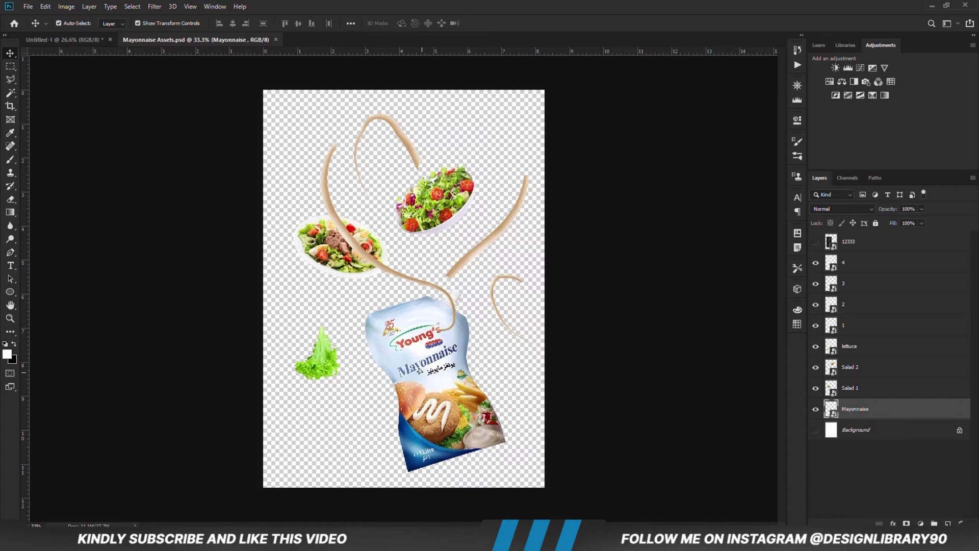
left_click_drag(411, 387, 411, 358)
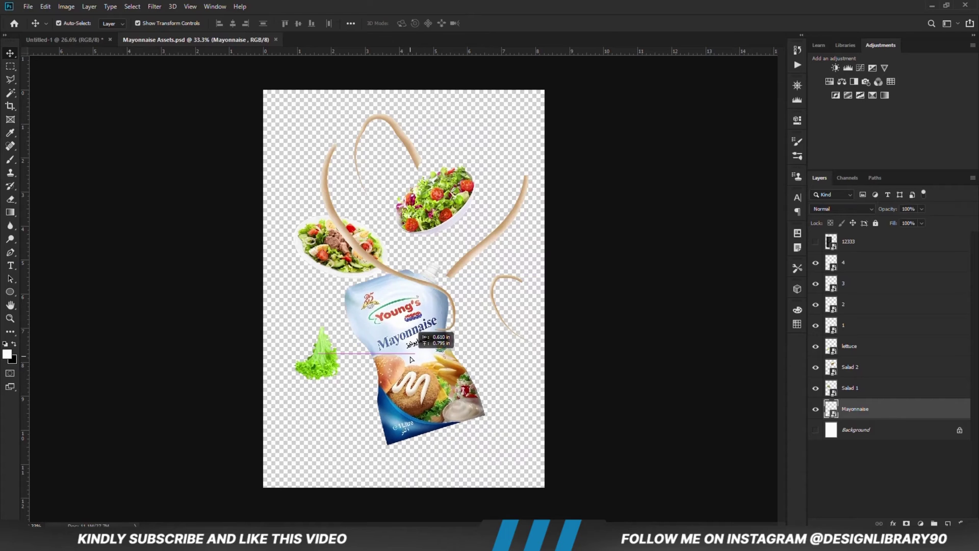
key("ctrl+c")
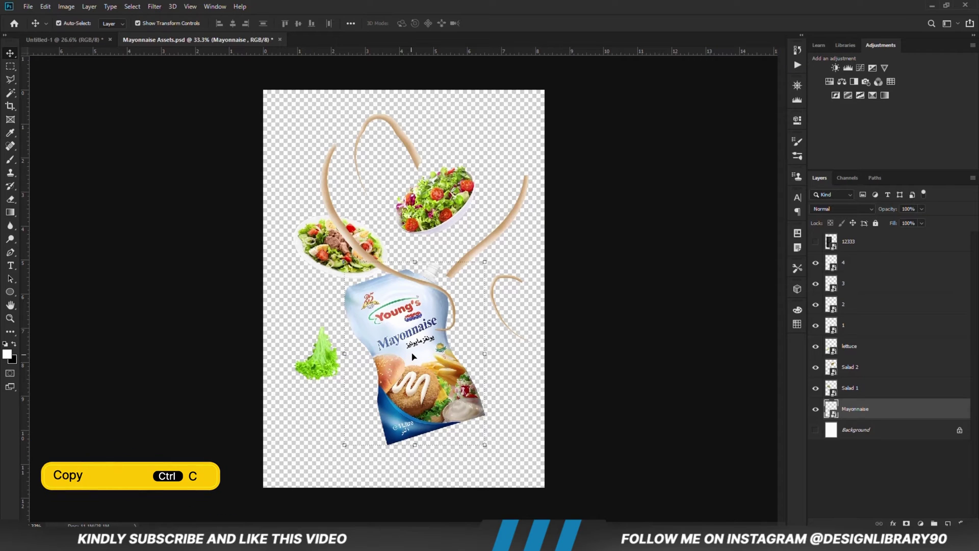
left_click(86, 41)
key("ctrl+v")
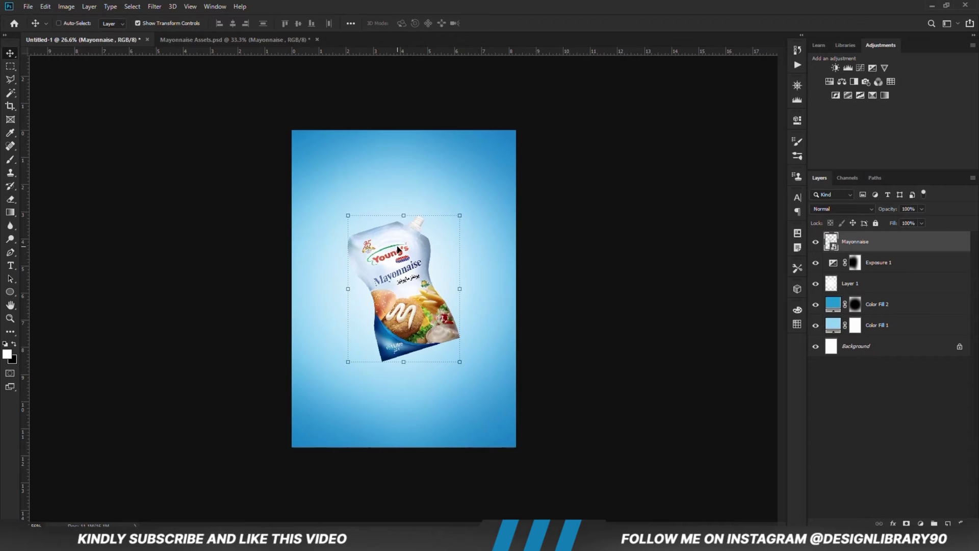
Step: Convert the pouch to a Smart Object and move it lower and to the left
key("ctrl+plus")
key("ctrl+plus")
right_click(879, 245)
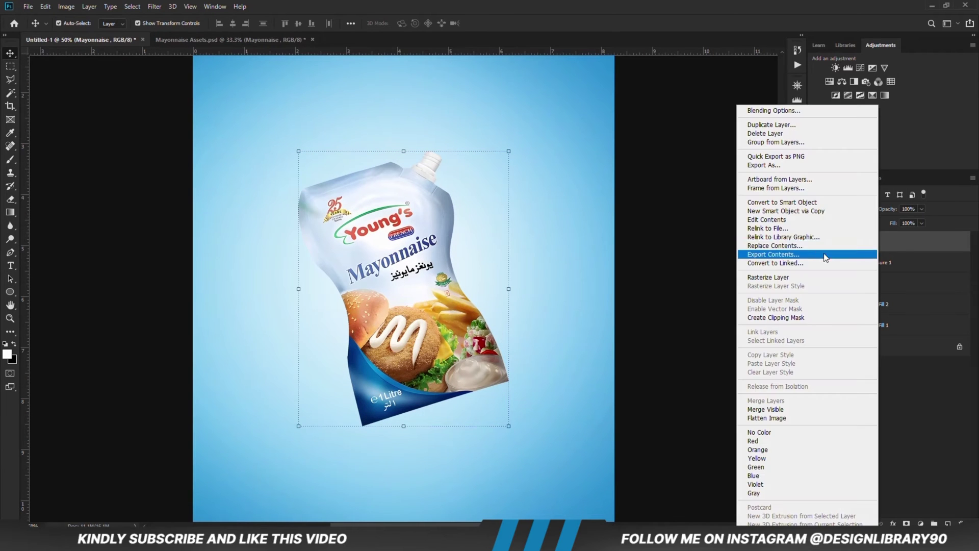
left_click(779, 202)
scroll(571, 273, "down", 2)
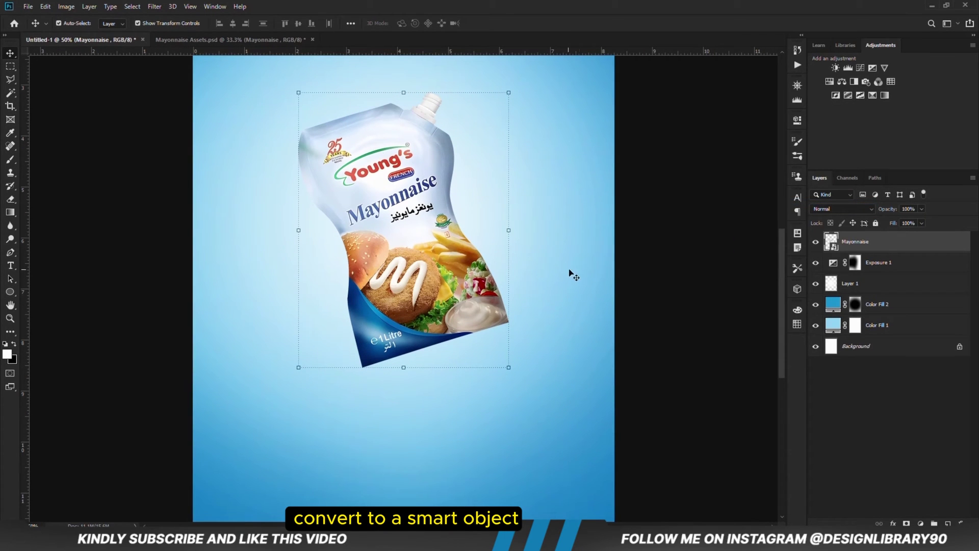
scroll(756, 332, "down", 2)
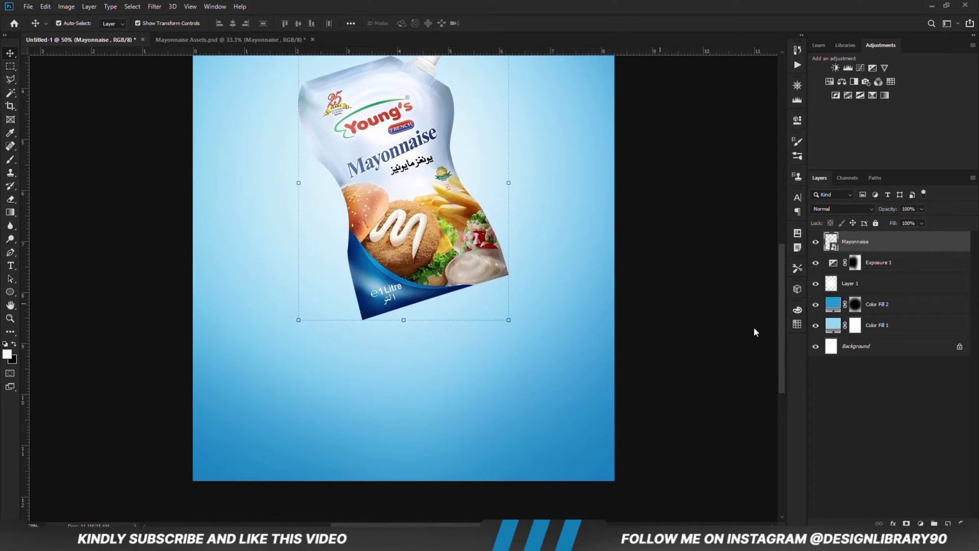
left_click_drag(397, 183, 342, 298)
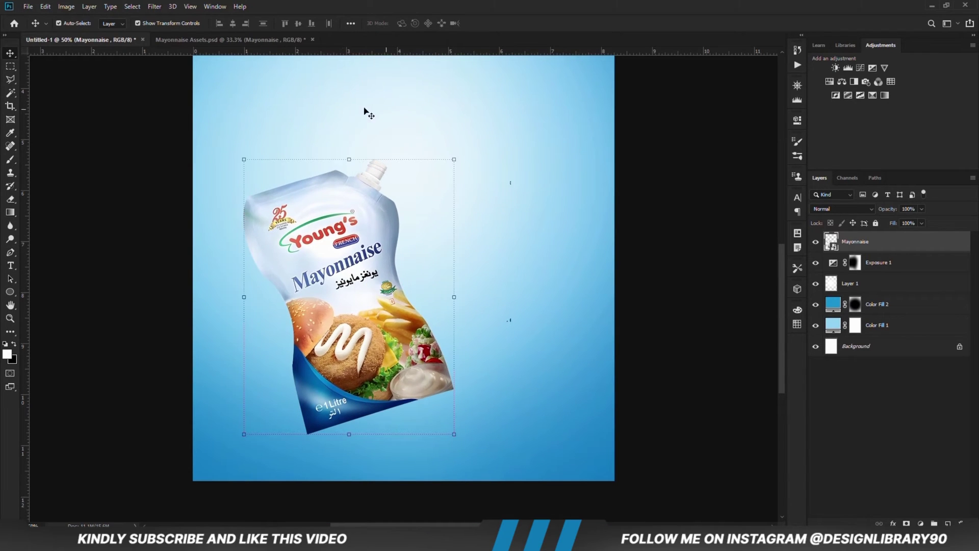
Step: Drag the lettuce from Mayonnaise Assets into the poster beside the pouch
left_click(234, 40)
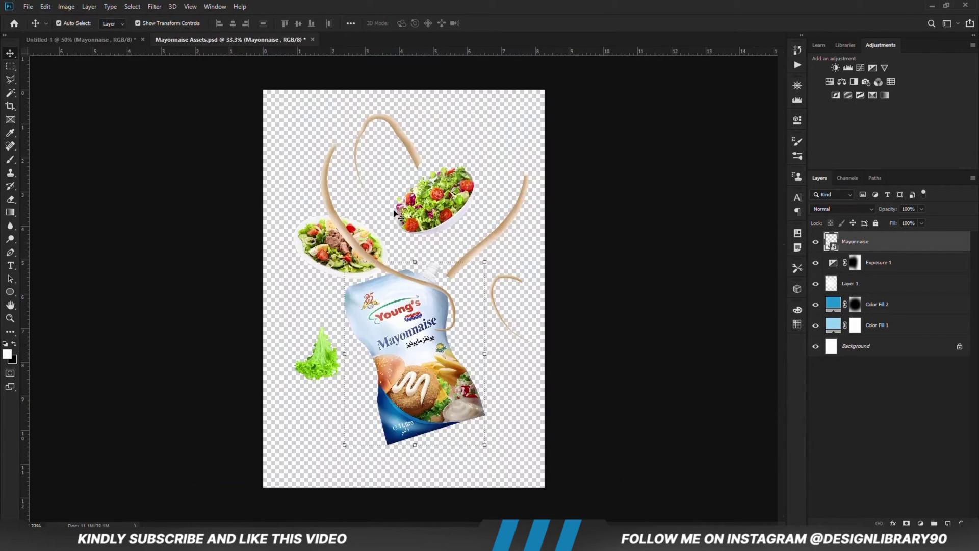
left_click(321, 358)
left_click_drag(321, 351, 460, 351)
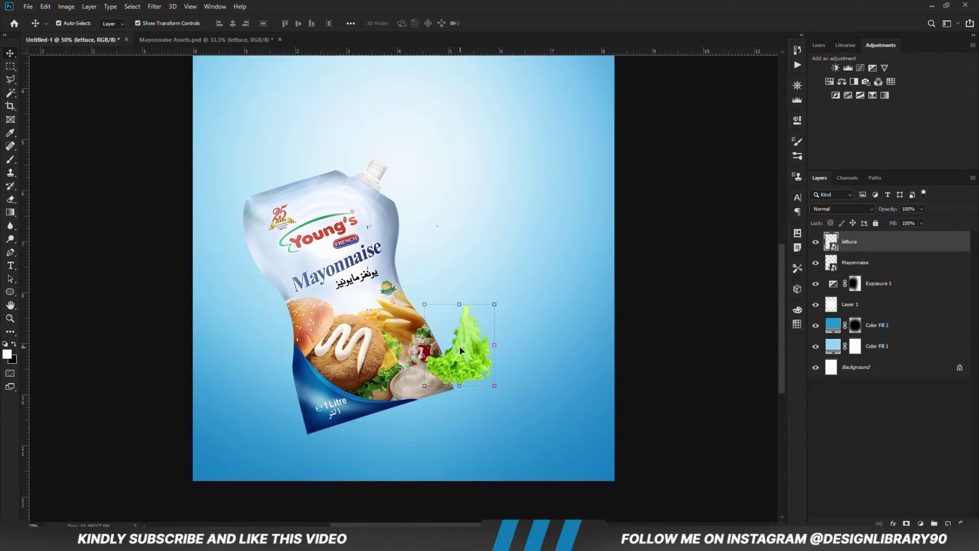
Step: Duplicate the lettuce, move the copy to the top-left and rotate it with Free Transform
key("ctrl+j")
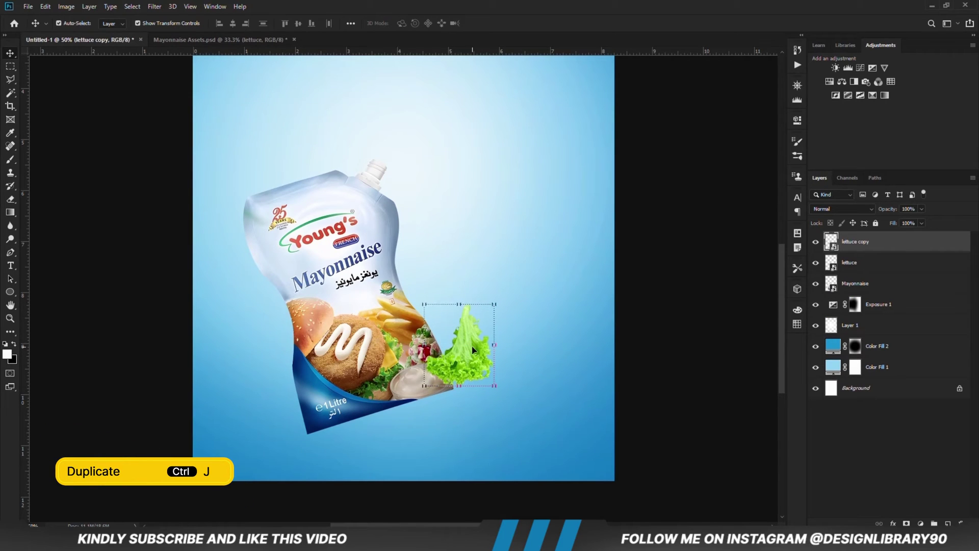
left_click_drag(476, 348, 300, 94)
key("ctrl+0")
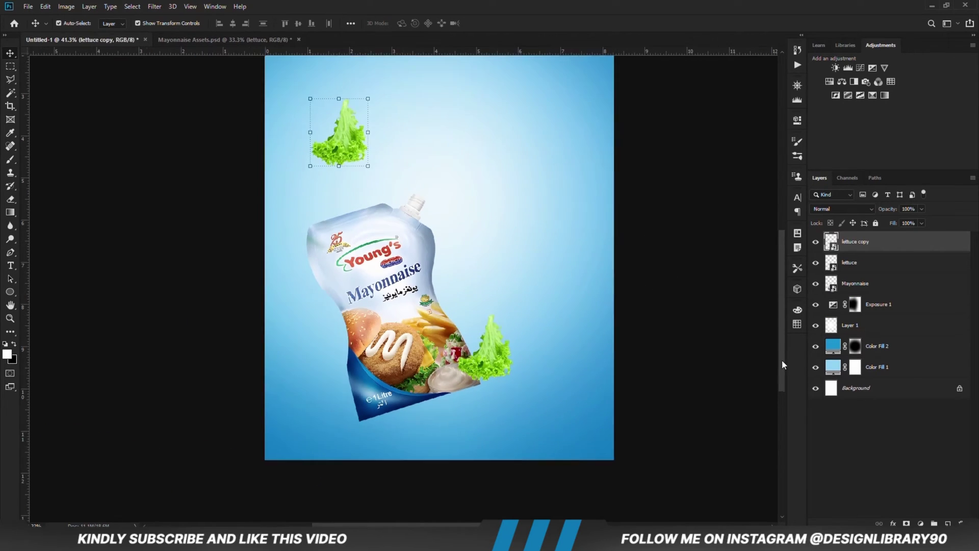
left_click_drag(782, 360, 775, 303)
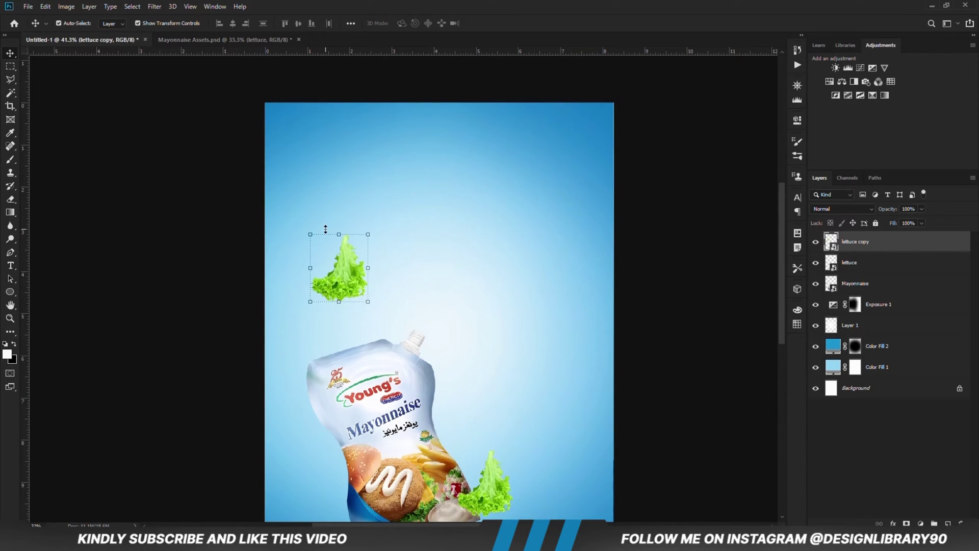
key("ctrl+t")
left_click_drag(323, 225, 316, 232)
left_click_drag(345, 267, 348, 235)
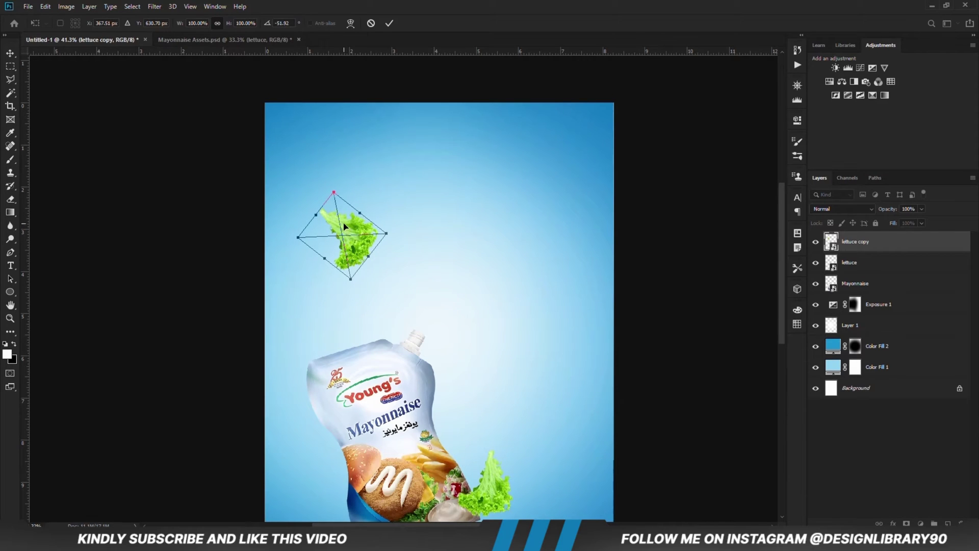
key("Return")
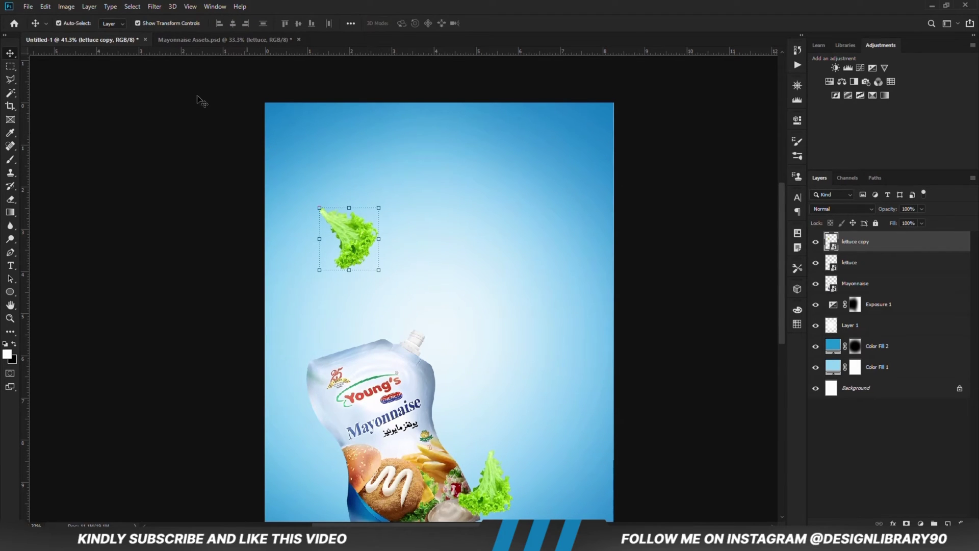
left_click(221, 42)
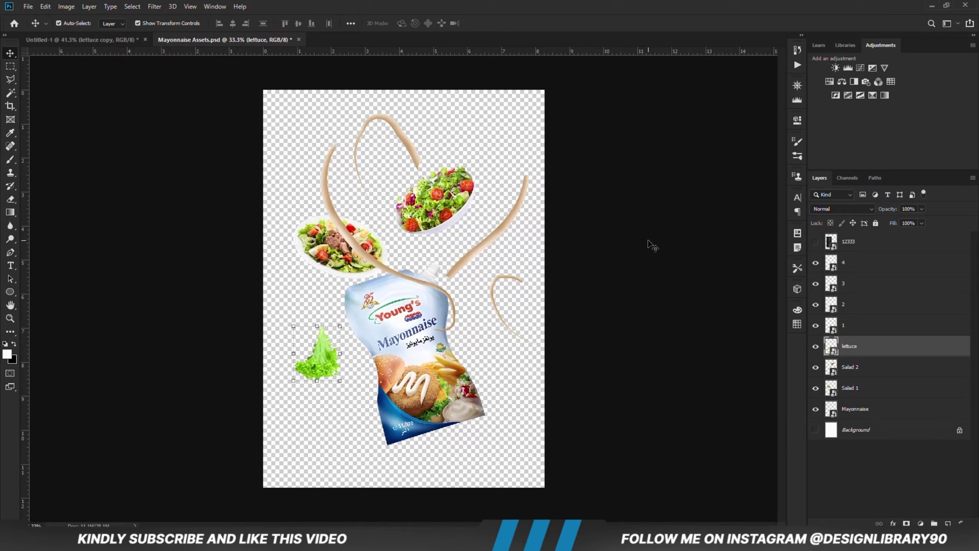
Step: Drag Salad 1 and Salad 2 into the poster and move Salad 2 down and right
left_click(414, 216)
left_click(339, 253, "shift")
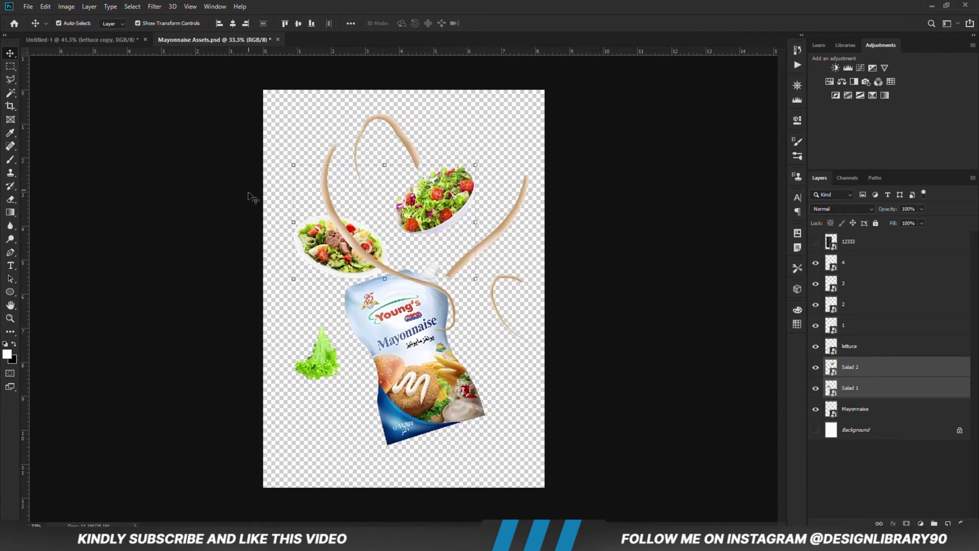
left_click_drag(249, 194, 412, 269)
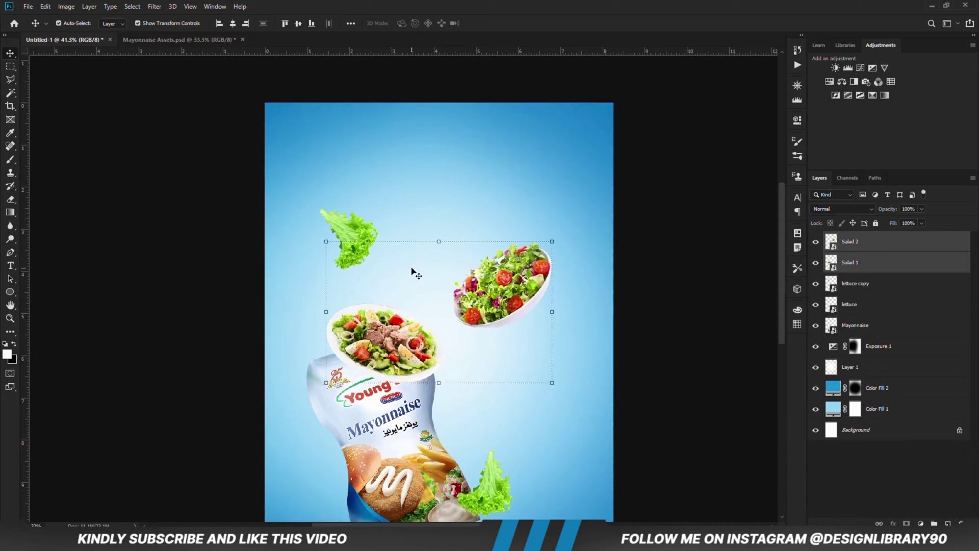
left_click(717, 311)
left_click(520, 294)
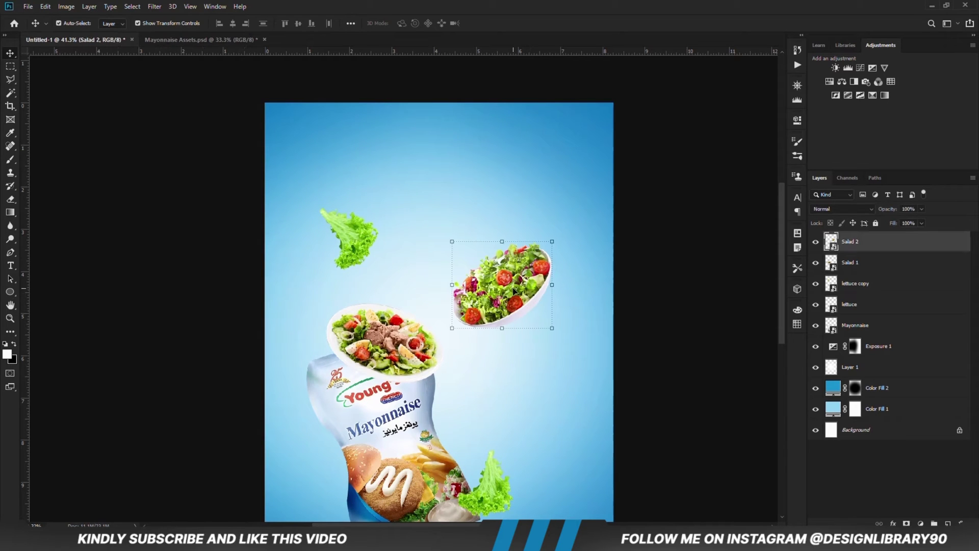
left_click_drag(514, 290, 550, 345)
Step: Move Salad 1 up toward the top and lower the right-hand Salad 2 slightly
left_click(392, 355)
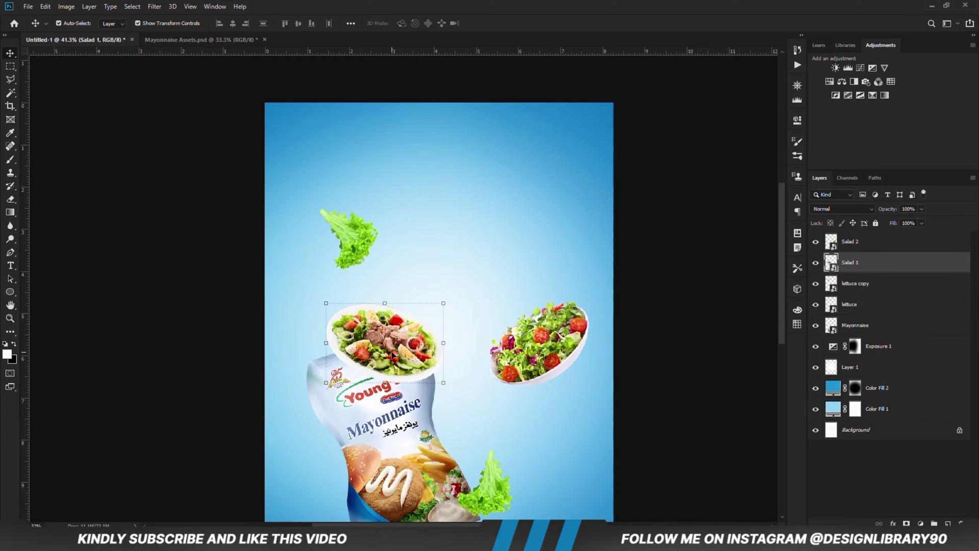
left_click_drag(424, 321, 480, 256)
left_click_drag(489, 233, 495, 191)
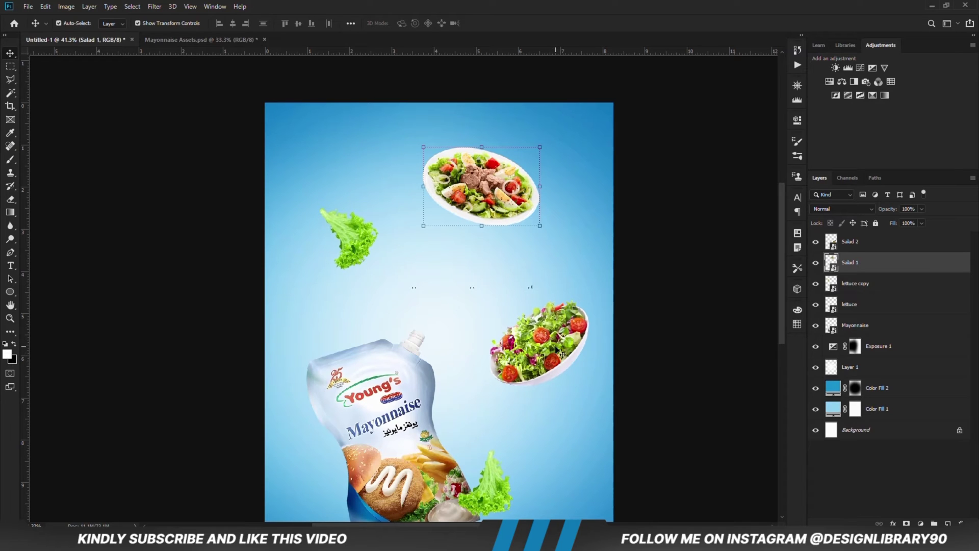
left_click_drag(560, 353, 559, 359)
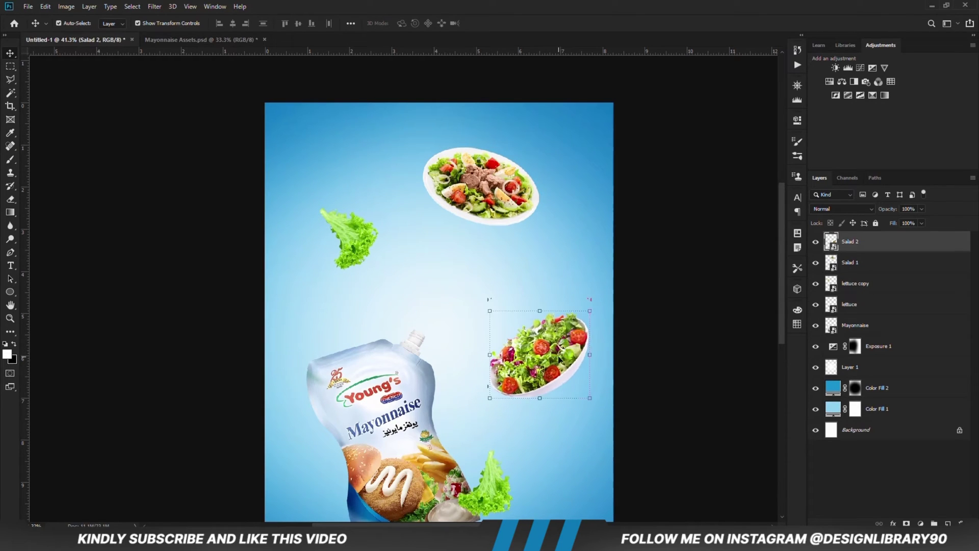
left_click(677, 350)
key("ctrl+minus")
key("ctrl+minus")
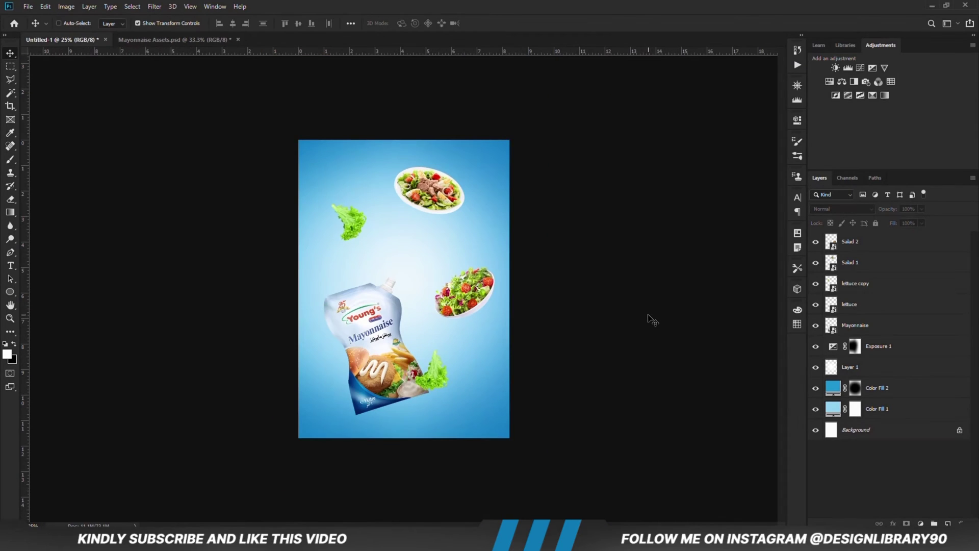
Step: Nudge the mayonnaise pouch and its lettuce together to the left
left_click(395, 362)
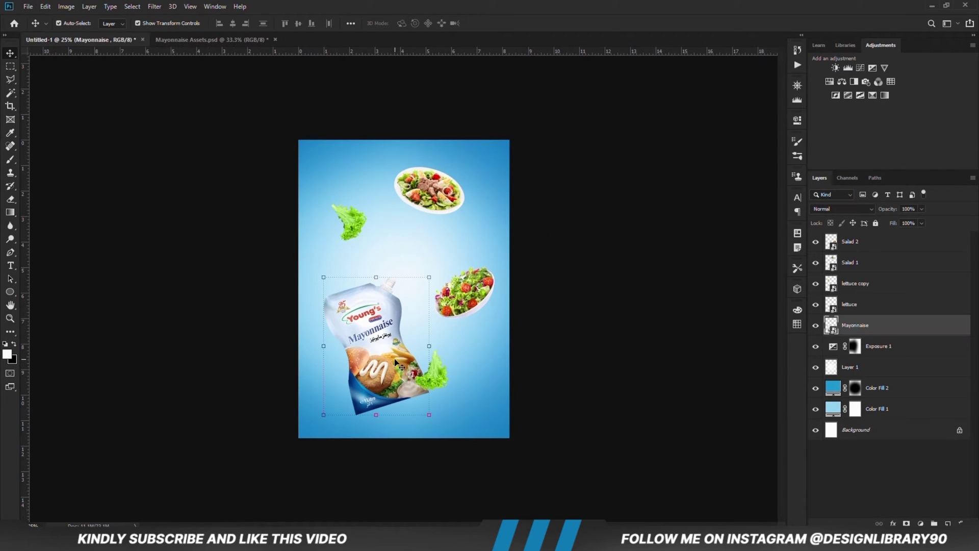
left_click(444, 378)
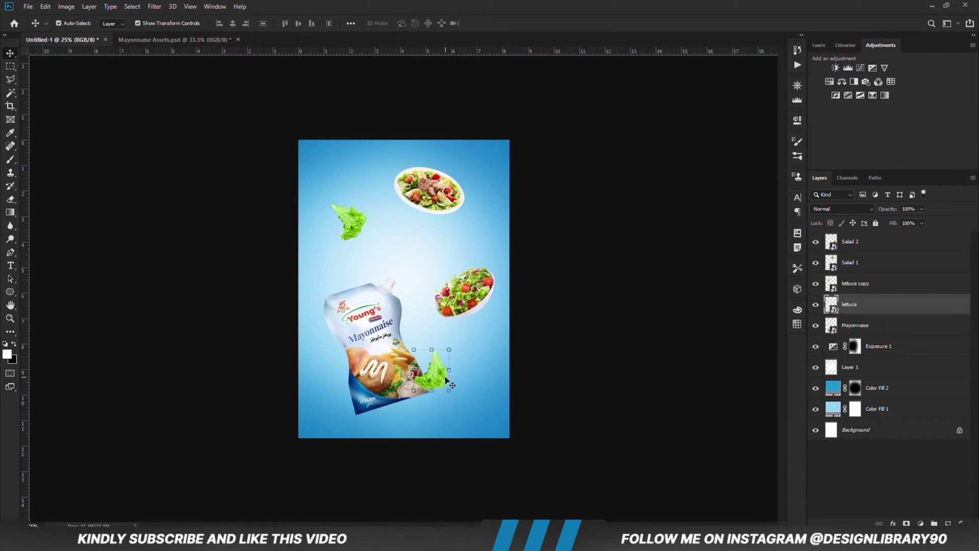
left_click(353, 355, "shift")
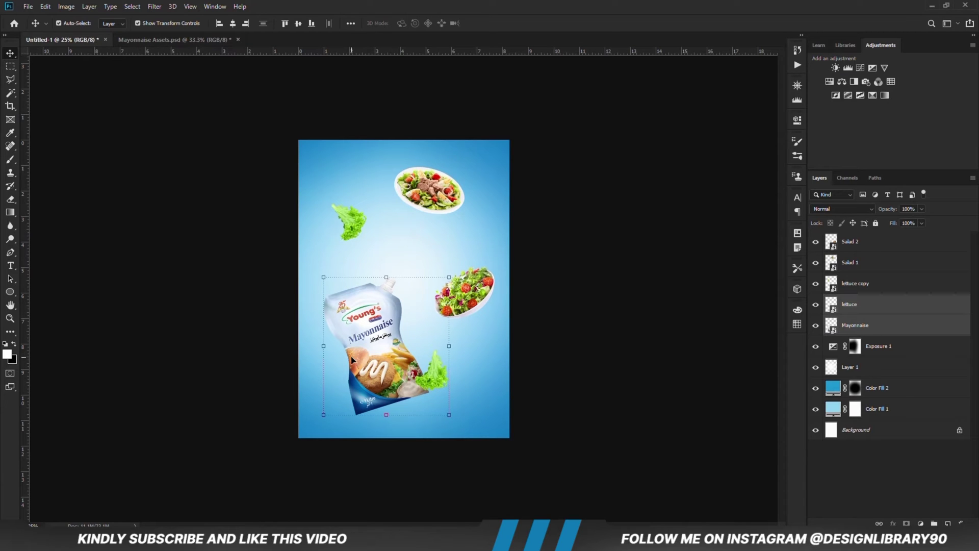
key("shift+Left")
key("shift+Left")
key("shift+Left")
key("shift+Left")
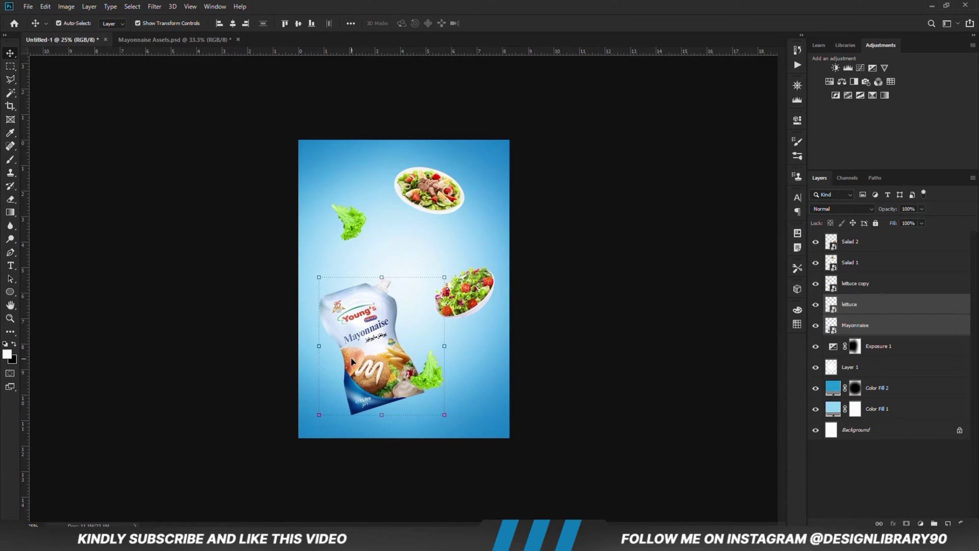
left_click(574, 306)
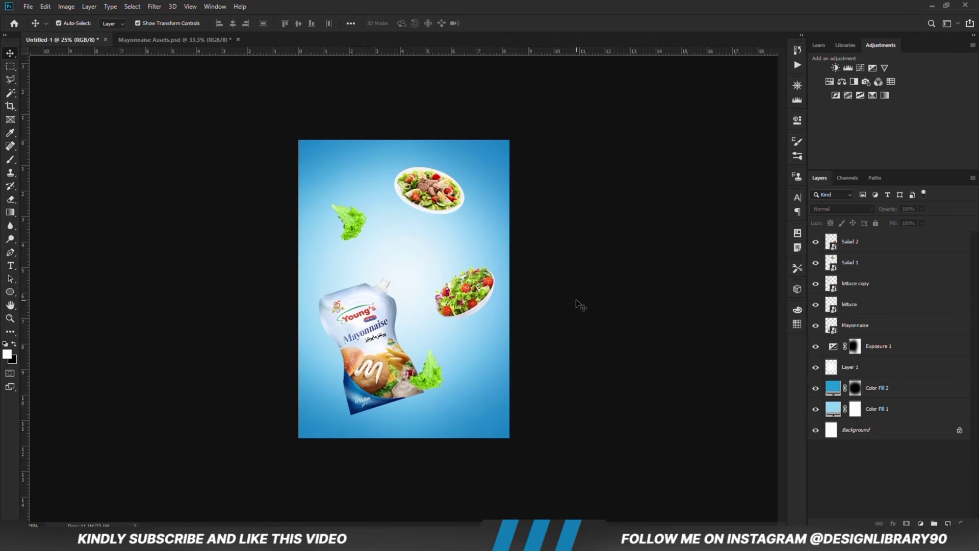
Step: Drag streak layers 1–4 from Mayonnaise Assets into the poster
left_click(178, 40)
left_click(346, 236)
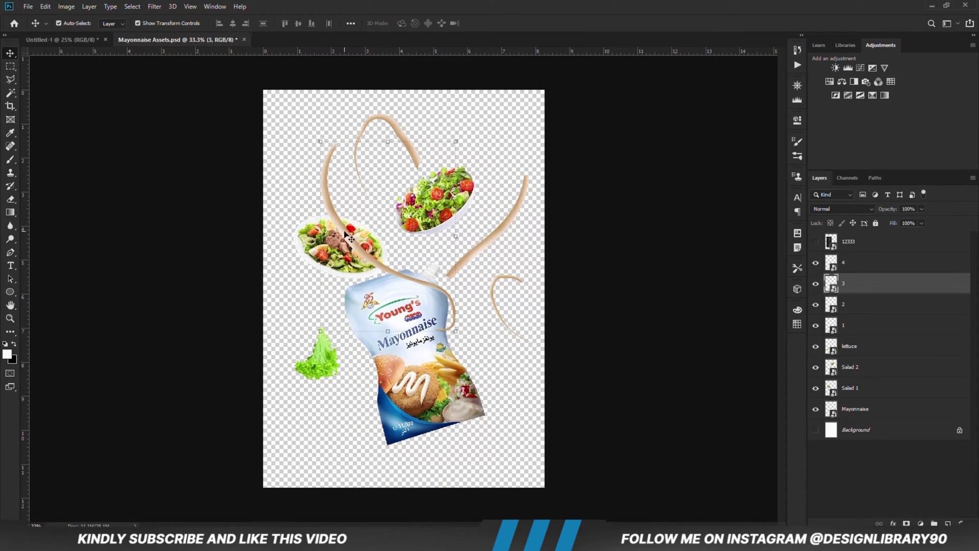
left_click(858, 326)
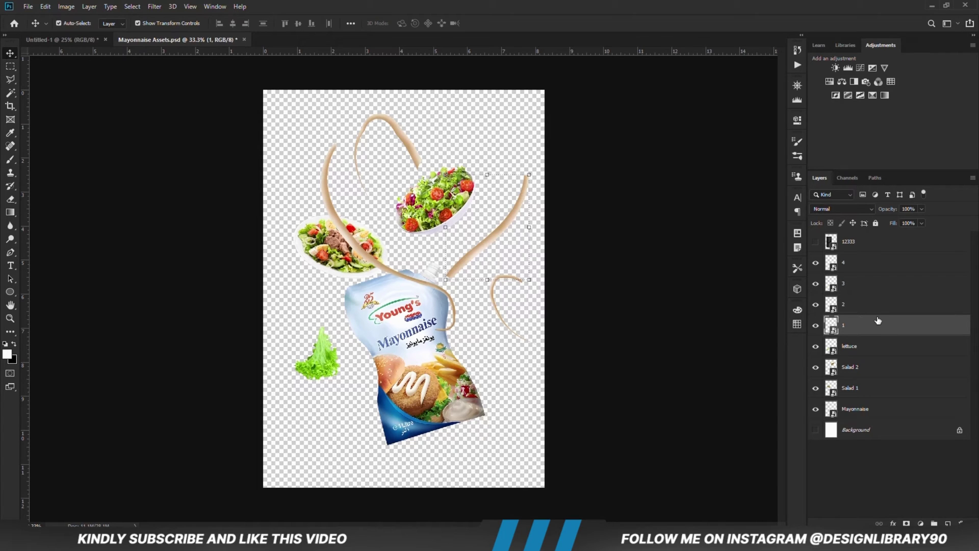
left_click(874, 263, "shift")
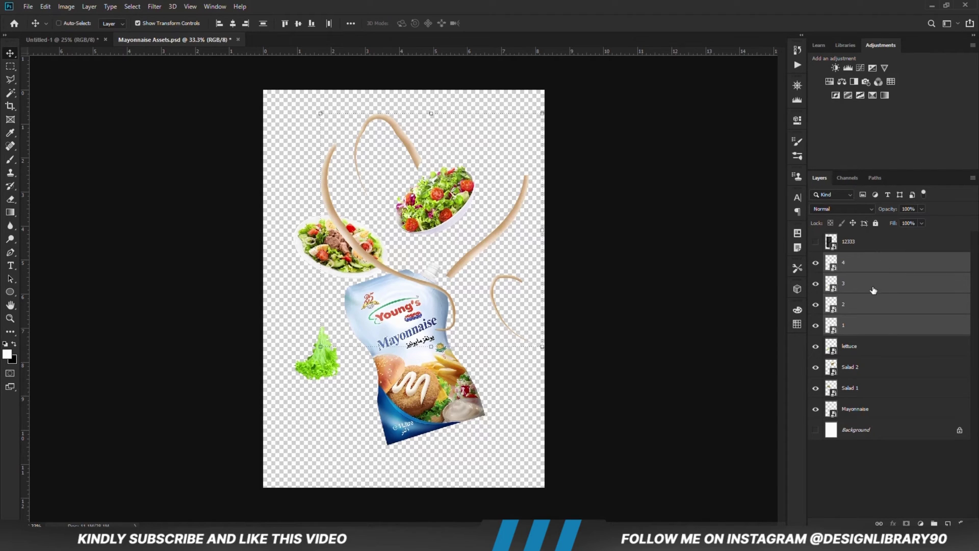
key("ctrl")
left_click_drag(77, 46, 375, 263)
scroll(415, 262, "up", 3)
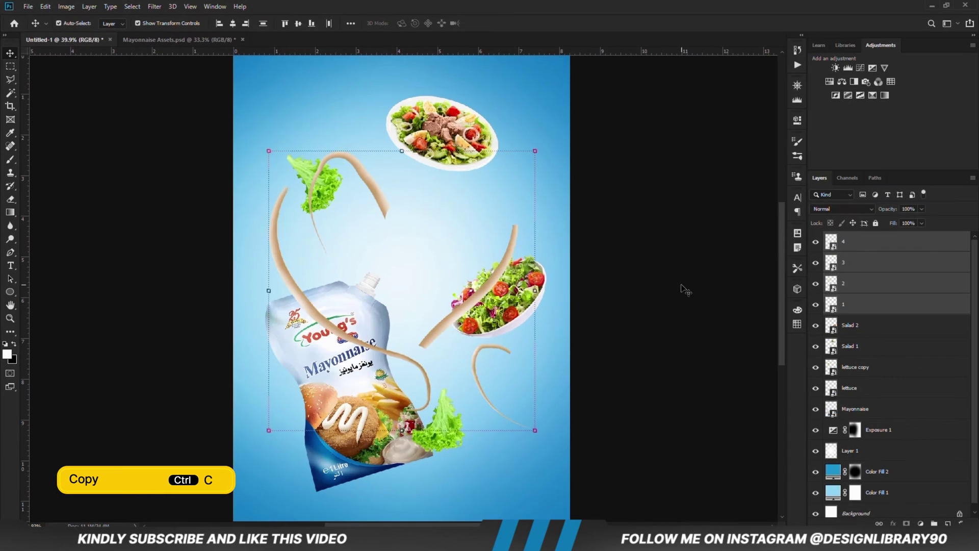
left_click(685, 290)
Step: Move streak 2 up near the upper lettuce and streak 1 toward the pouch spout
left_click(846, 294)
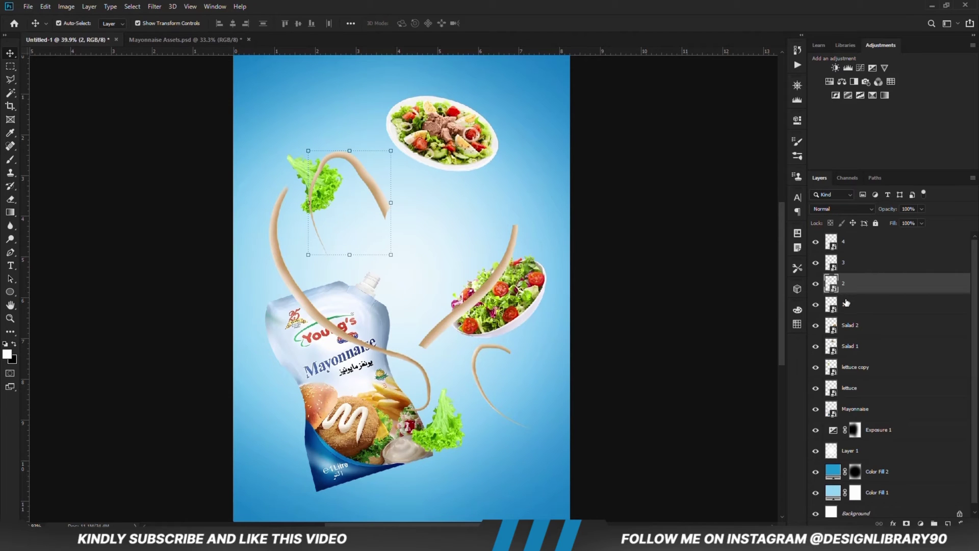
left_click(848, 305)
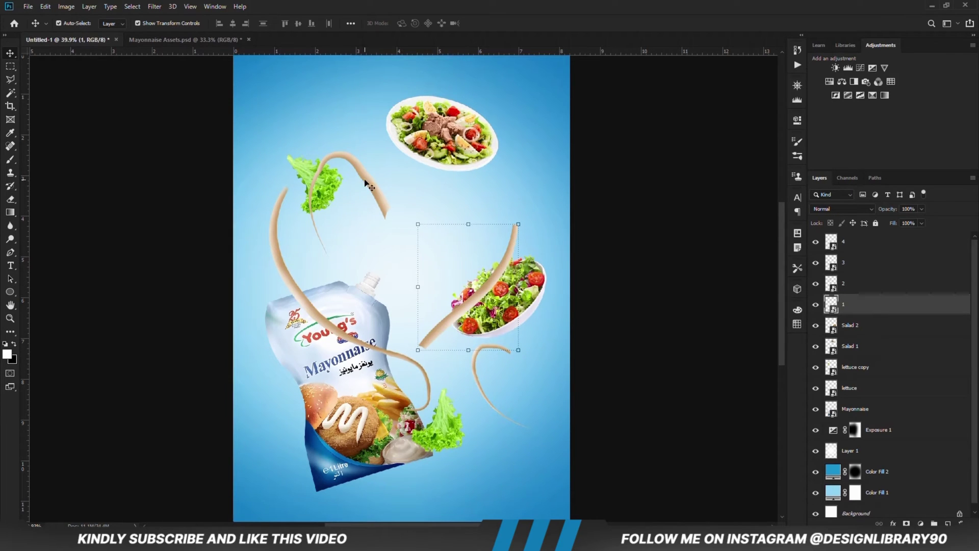
left_click_drag(368, 183, 316, 125)
scroll(498, 137, "up", 1)
left_click_drag(472, 336, 416, 259)
Step: Align streak 1 with the spout and enlarge it to about 106%
right_click(870, 301)
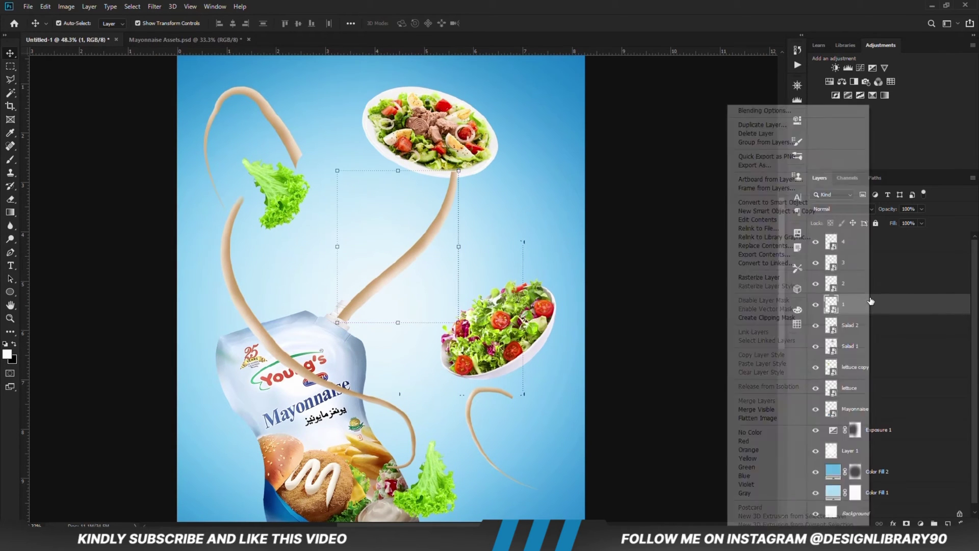
left_click(759, 204)
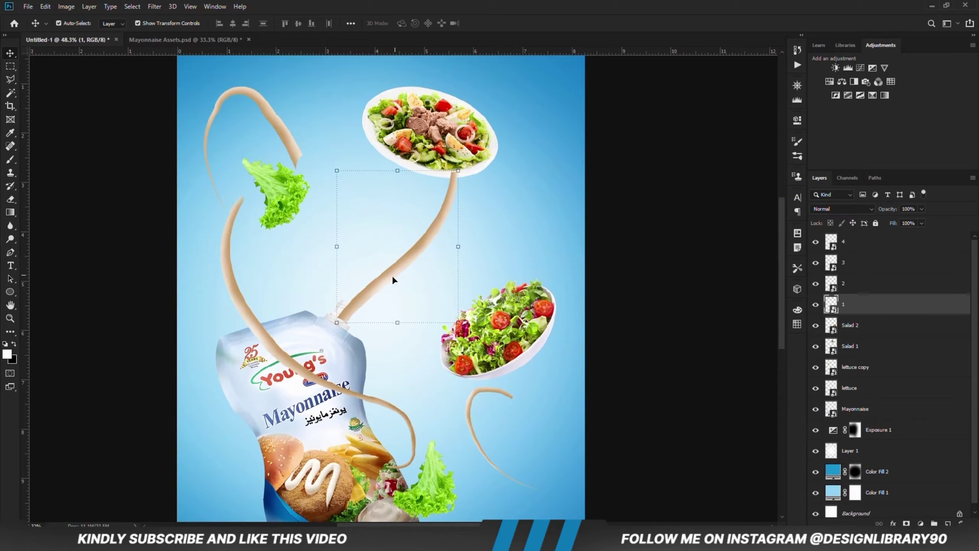
left_click_drag(380, 285, 328, 220)
key("ctrl+z")
left_click_drag(386, 281, 383, 259)
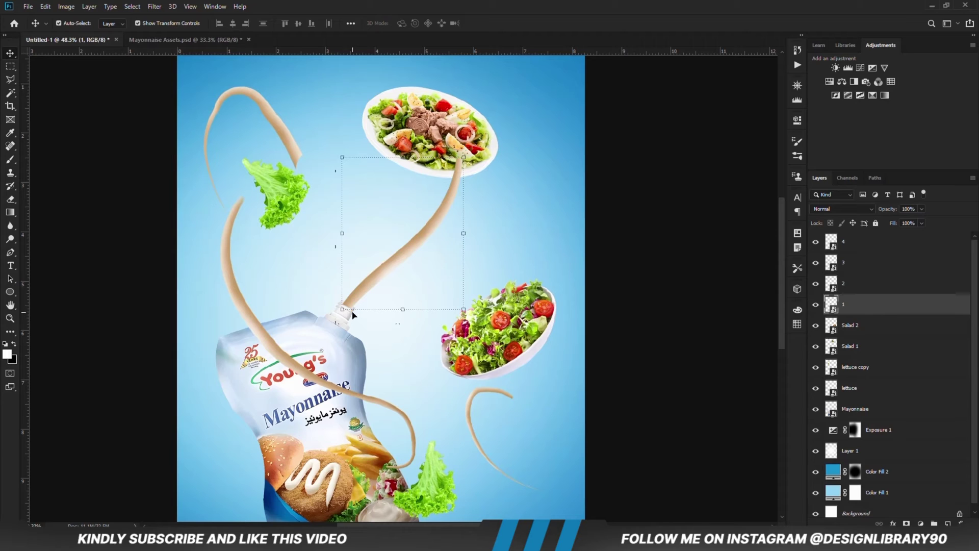
left_click_drag(342, 309, 340, 324)
key("Return")
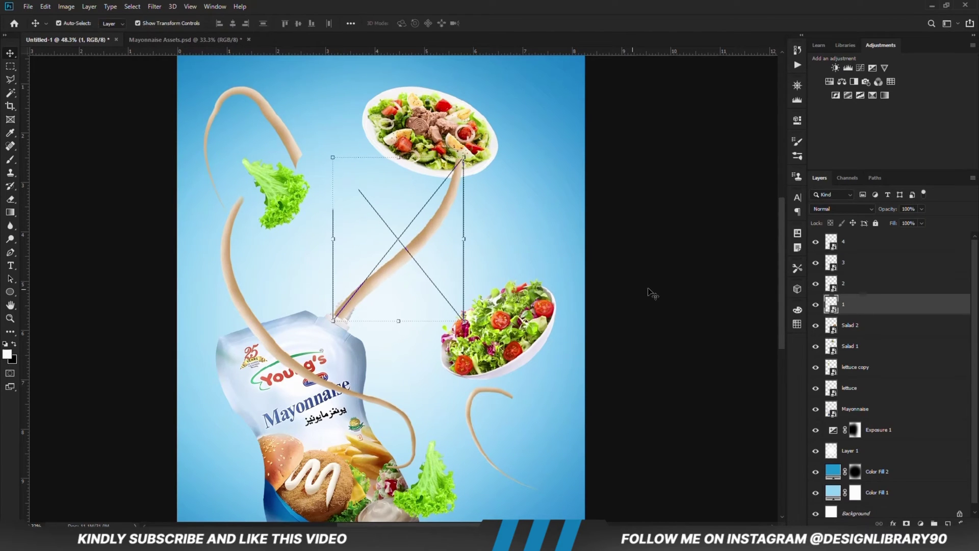
left_click(652, 293)
Step: Place streaks 1 and 2 behind the salad bowls and wrap streak 3 around the top bowl
scroll(627, 289, "down", 4)
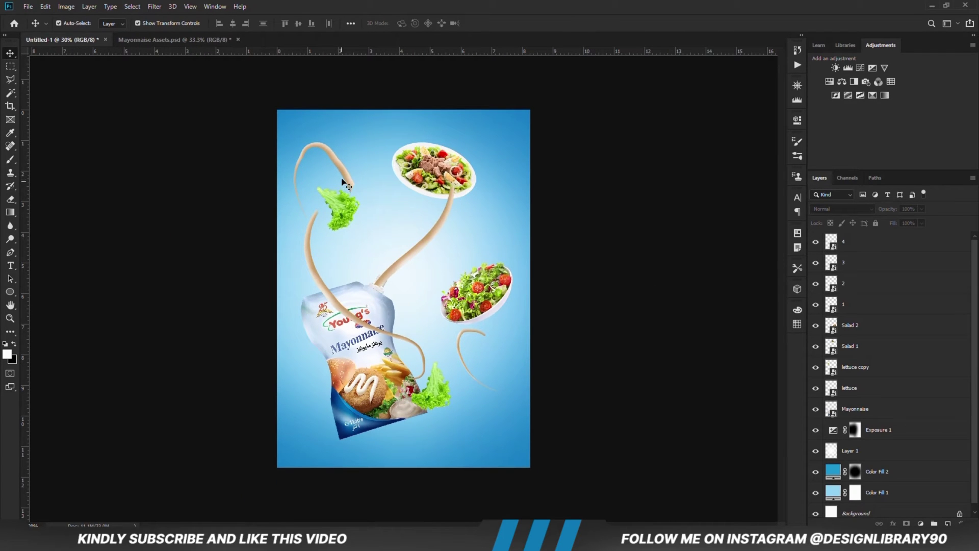
left_click_drag(350, 178, 445, 157)
left_click_drag(863, 286, 872, 358)
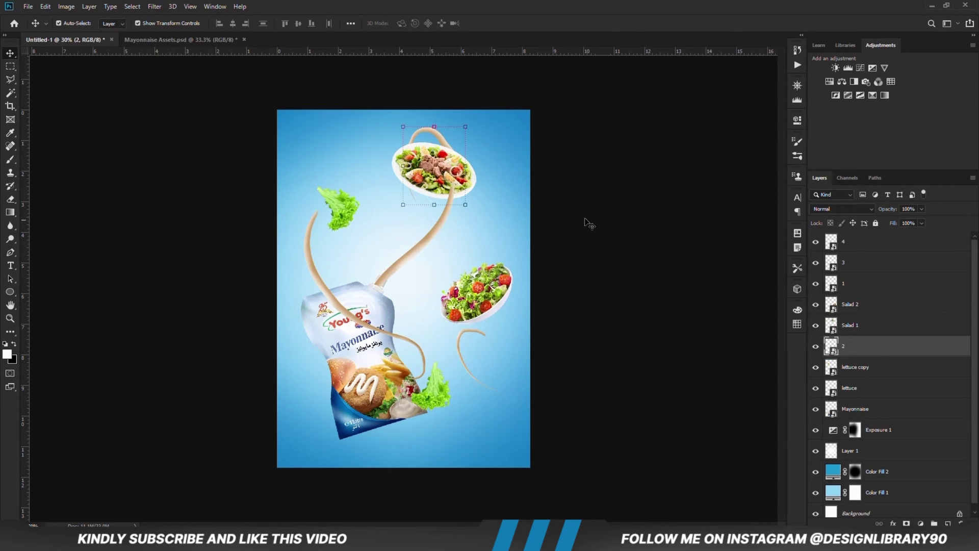
left_click(403, 269)
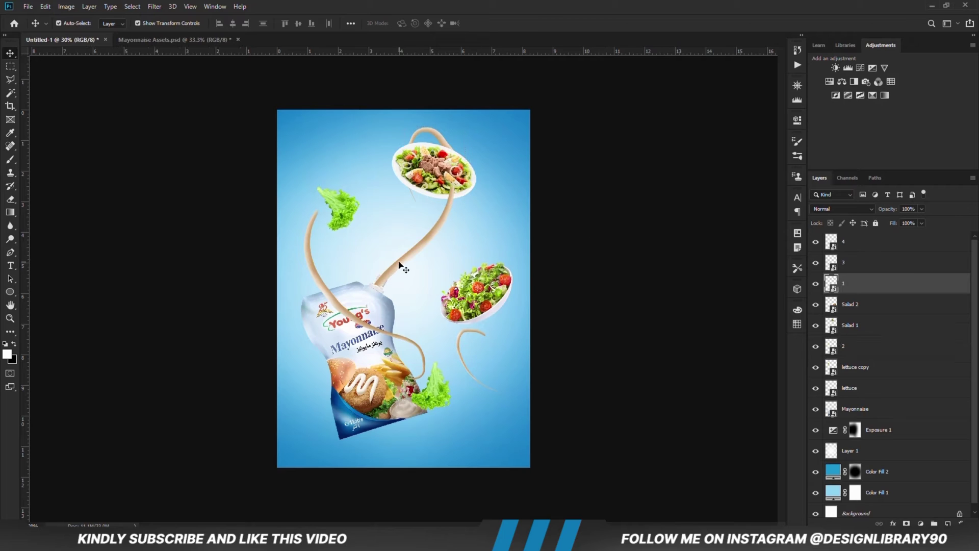
left_click_drag(899, 305, 899, 356)
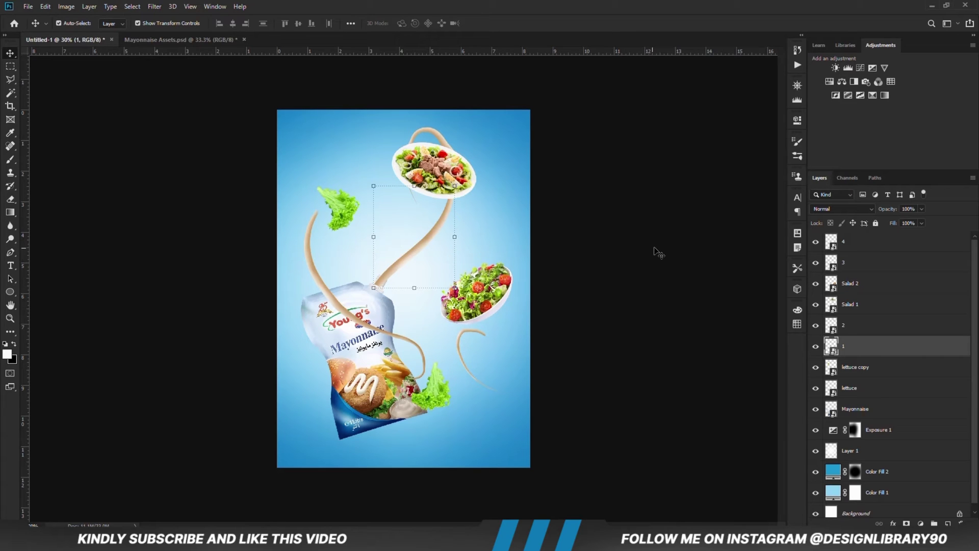
left_click_drag(325, 288, 422, 213)
Step: Fine-tune streak 3 around the bowls, nudging it up a few pixels
scroll(430, 148, "up", 2)
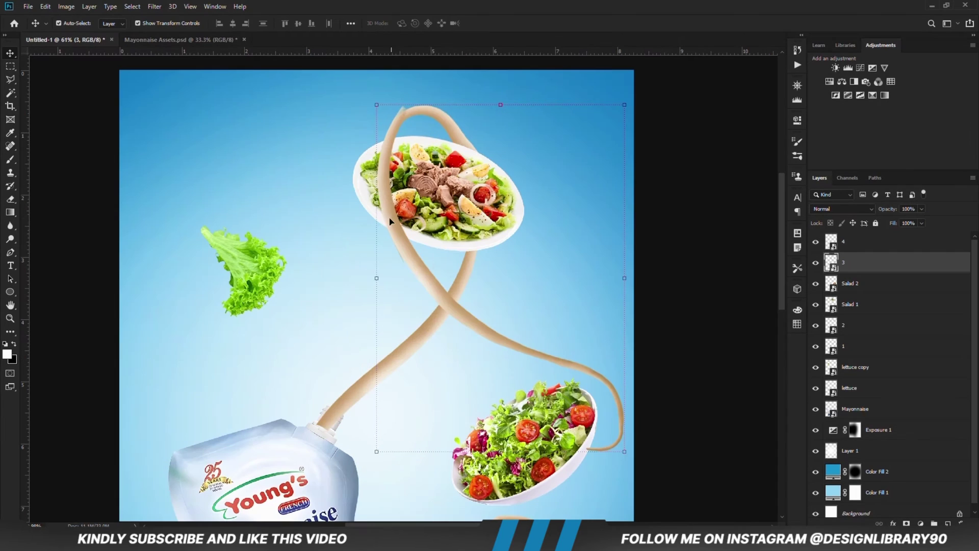
left_click_drag(399, 256, 403, 266)
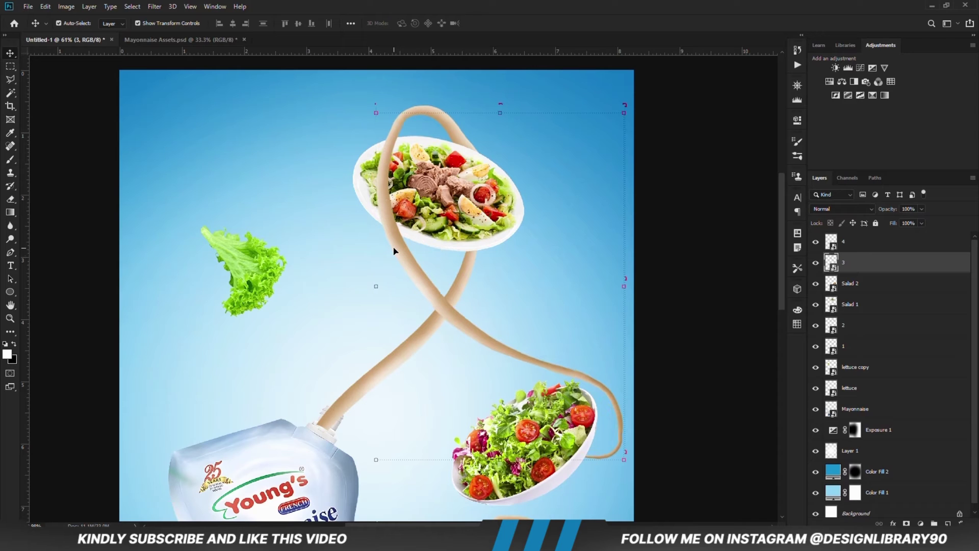
key("Up")
key("Up")
key("Up")
key("Up")
key("Up")
key("Up")
key("Up")
key("Up")
key("Up")
key("Up")
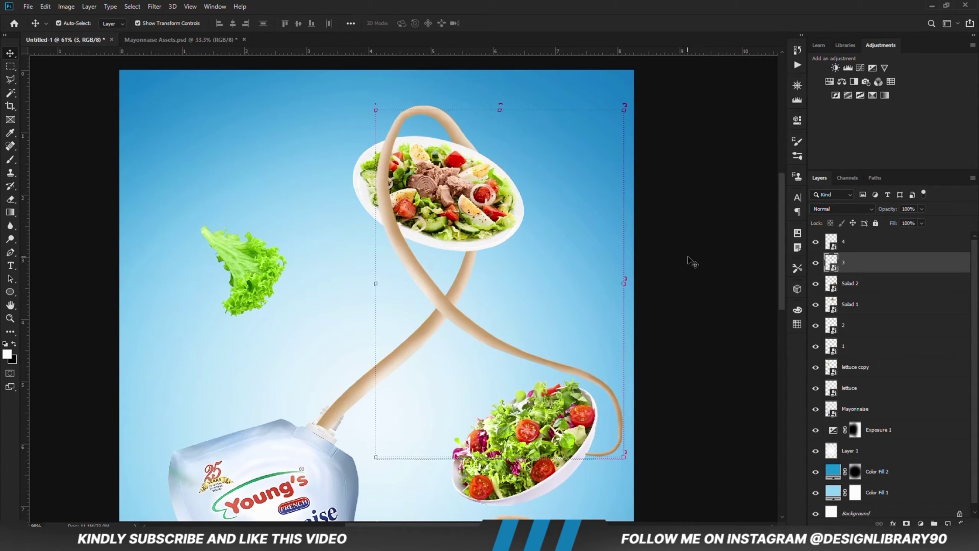
Step: Shift the long crossing mayonnaise streak slightly left and deselect it
scroll(677, 232, "down", 2)
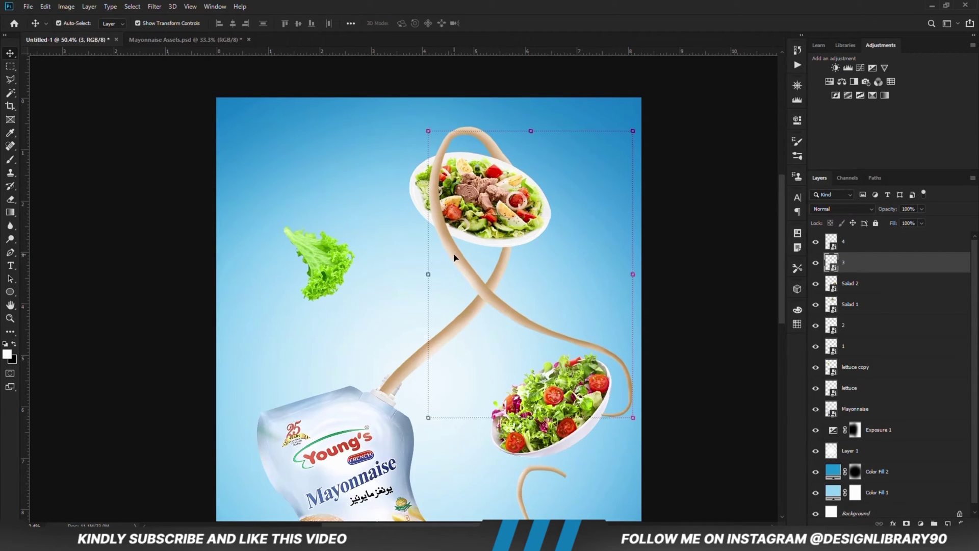
left_click_drag(454, 255, 449, 253)
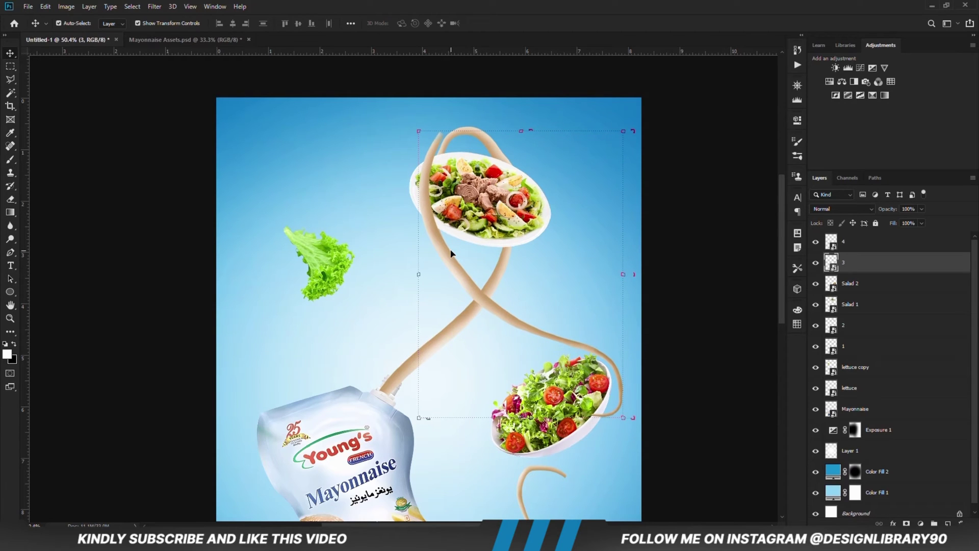
left_click(710, 406)
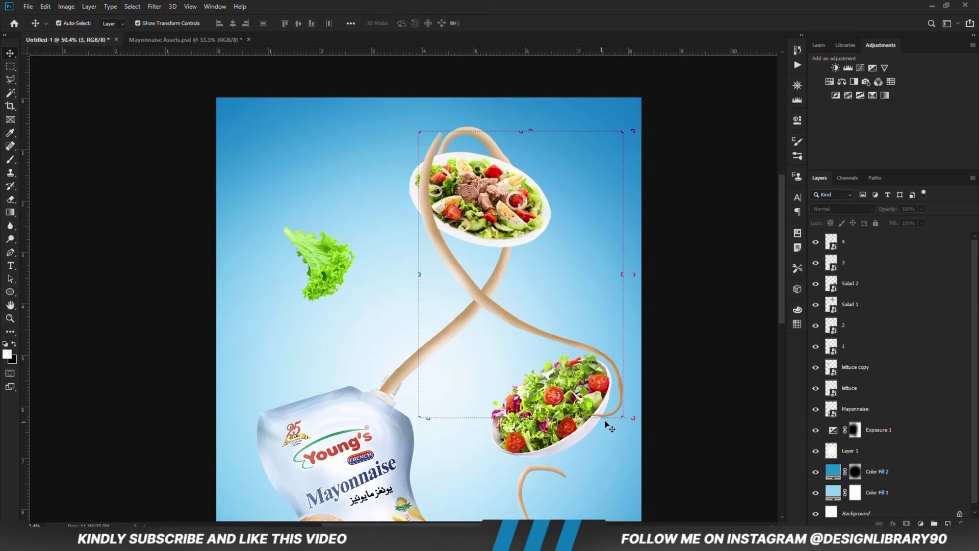
left_click(528, 405)
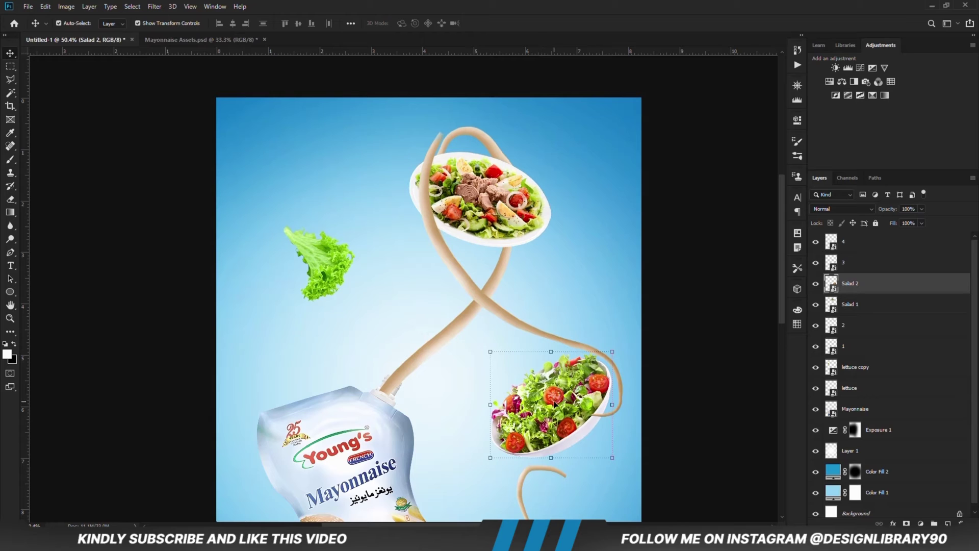
Step: Move Salad 2 up-right, Salad 1 slightly left, and shift the upper bowl's ribbon (layer 2)
mouse_move(554, 404)
left_mouse_down()
mouse_move(566, 392)
mouse_move(558, 394)
left_mouse_up()
left_click(678, 400)
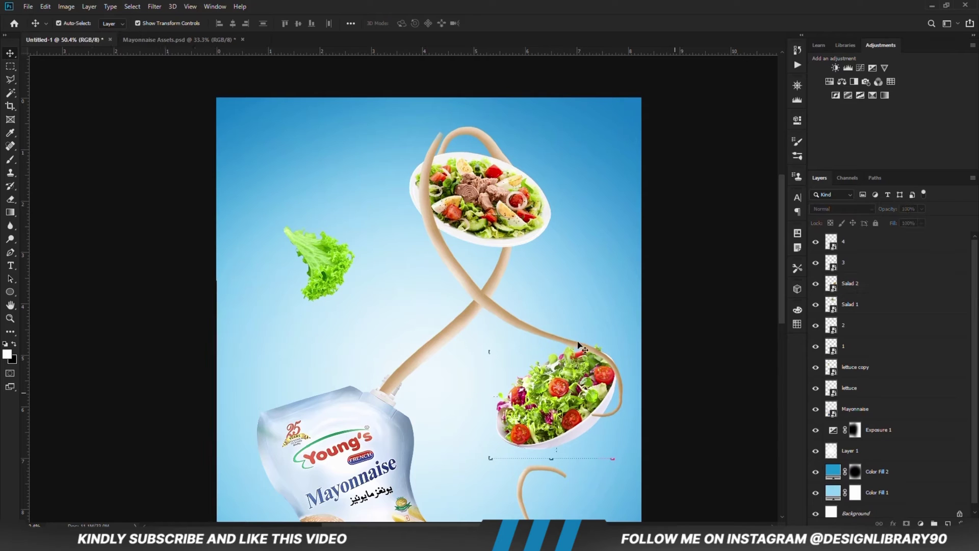
left_click_drag(488, 208, 475, 209)
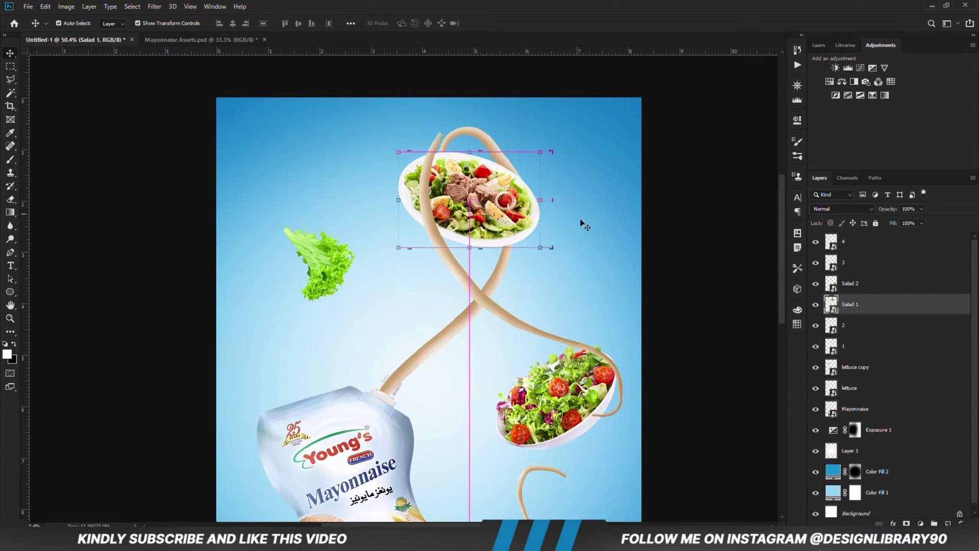
left_click(671, 253)
left_click(506, 162)
mouse_move(506, 162)
left_mouse_down()
mouse_move(490, 152)
mouse_move(506, 177)
left_mouse_up()
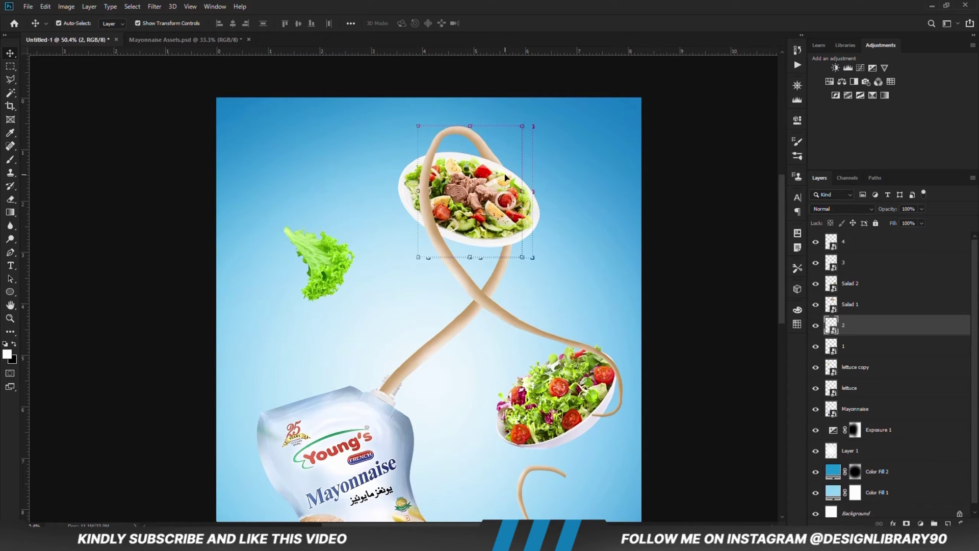
left_click(663, 229)
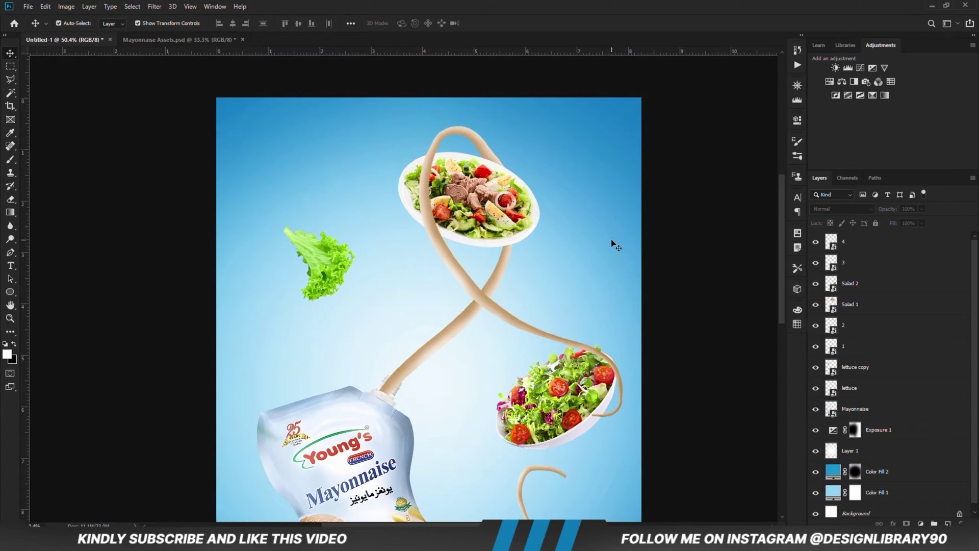
Step: Drag the short streak (layer 4) onto the lower bowl and nudge it into place
left_click_drag(530, 484, 500, 389)
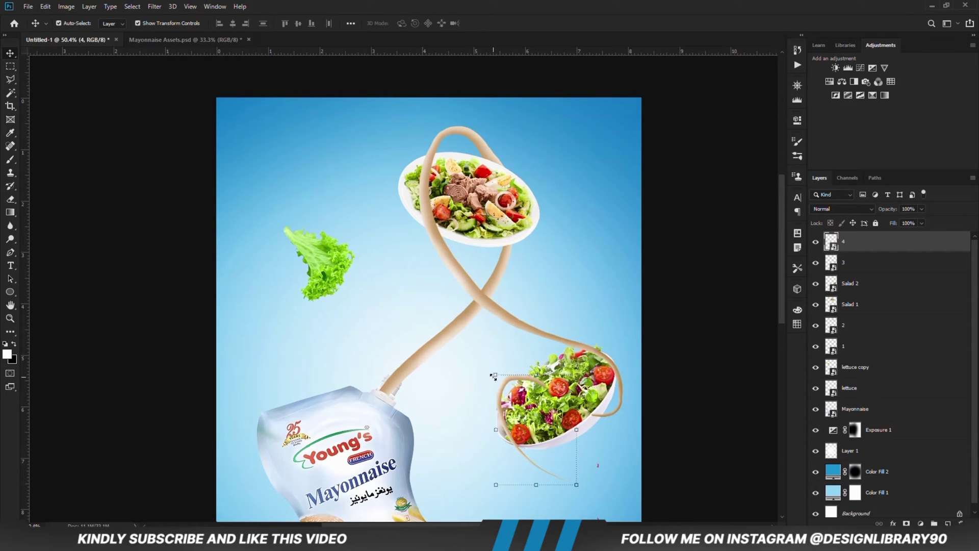
left_click_drag(494, 377, 492, 375)
left_click_drag(500, 392, 503, 395)
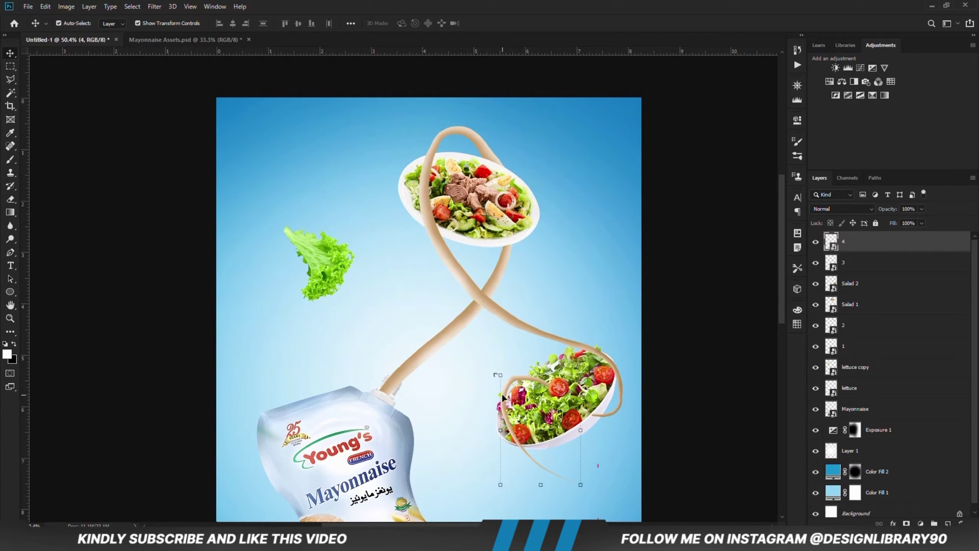
key("Up")
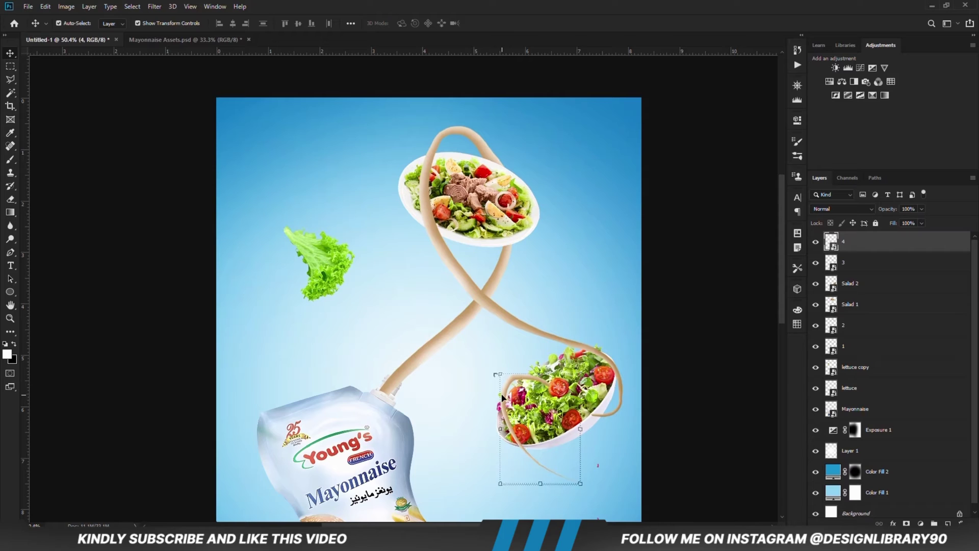
left_click(677, 401)
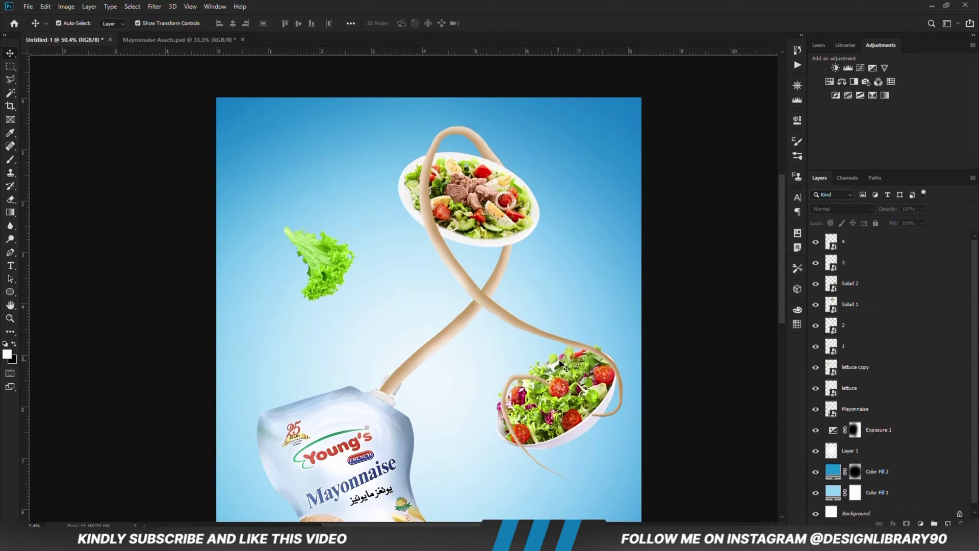
scroll(555, 358, "down", 3)
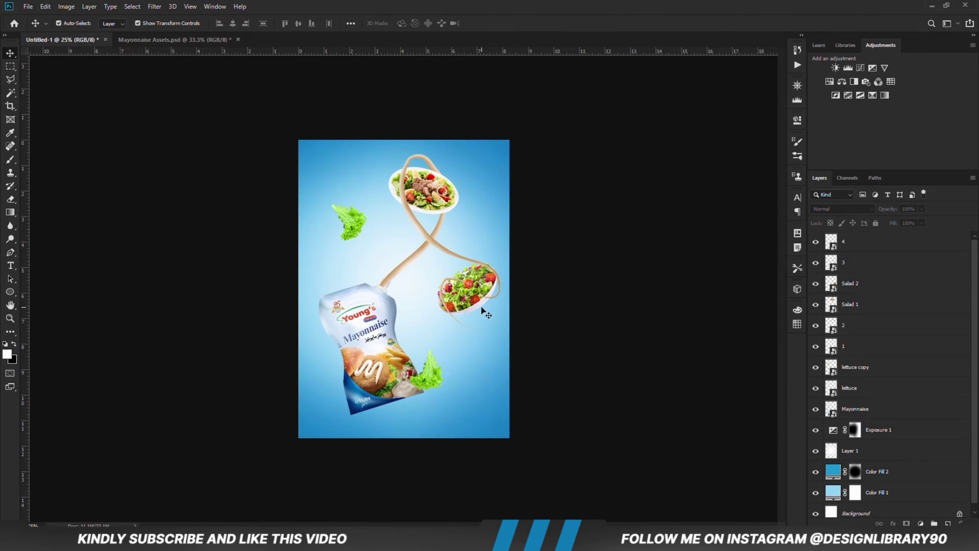
Step: Select layers 4 through Mayonnaise and nudge them all left with Shift+Left twice
left_click(859, 250)
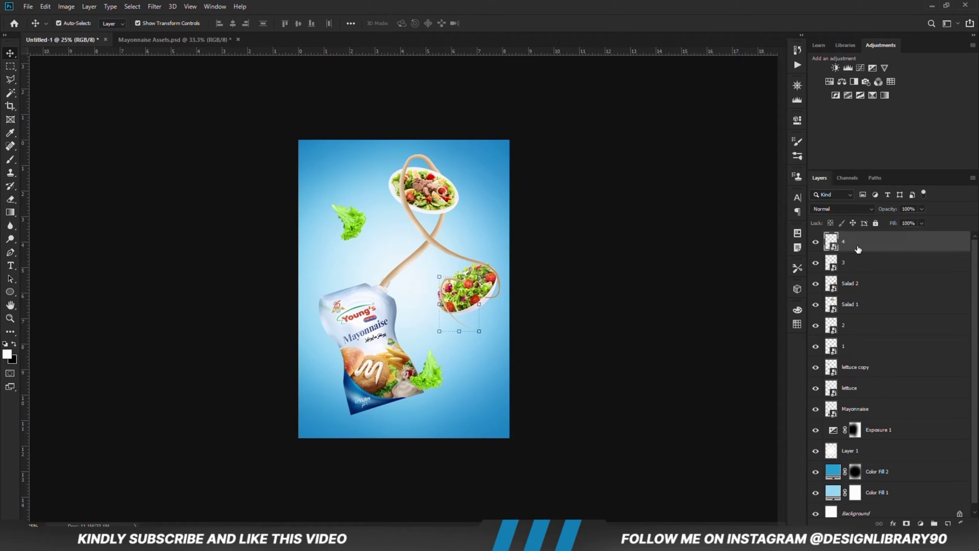
left_click(879, 410, "shift")
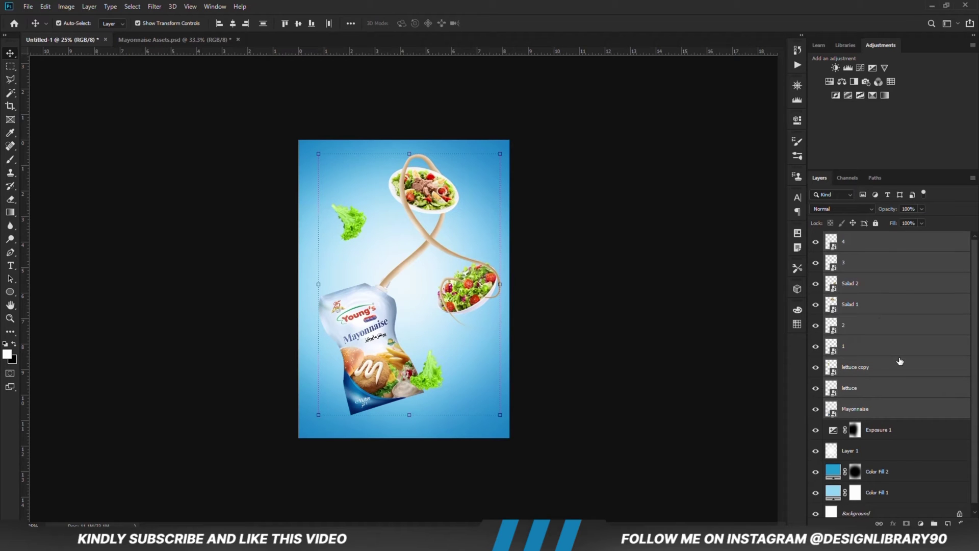
key("shift+Left")
key("shift+Left")
key("shift+Left")
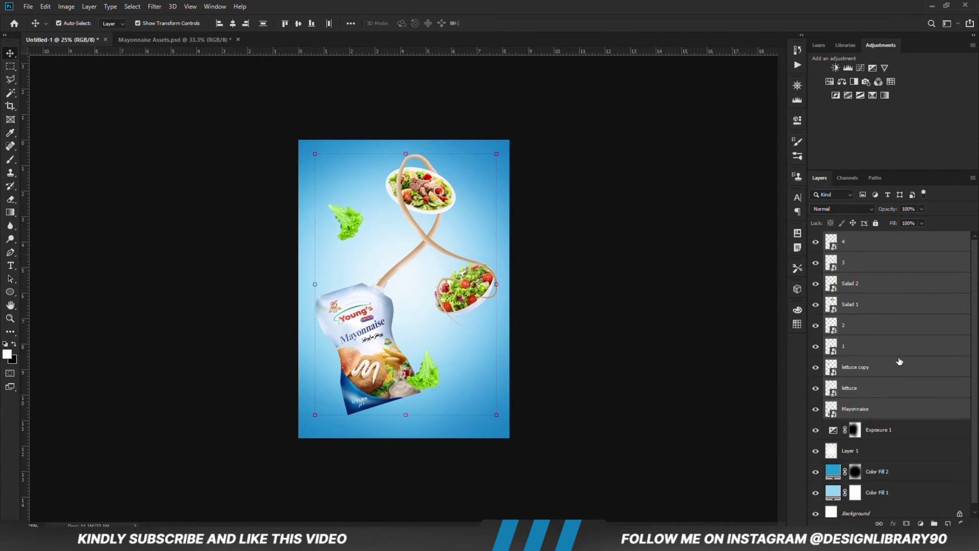
key("shift+Left")
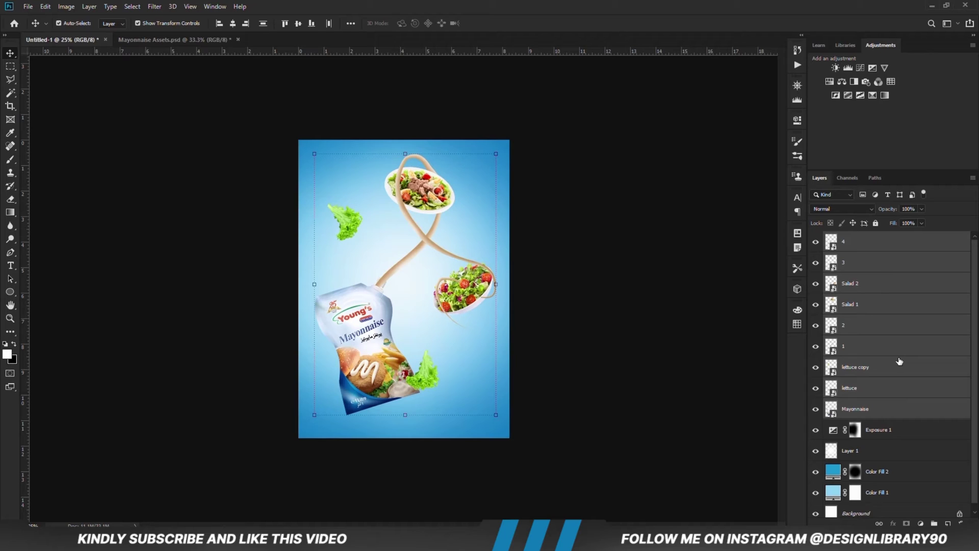
left_click(685, 393)
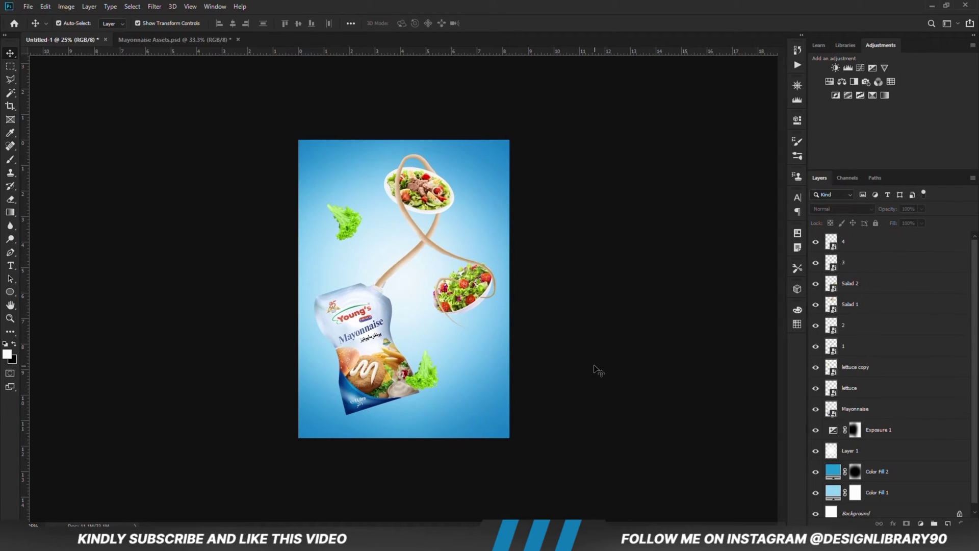
Step: Move the lower bowl slightly right and up, and lift its wrapping streak
scroll(490, 286, "up", 3)
left_click(494, 301)
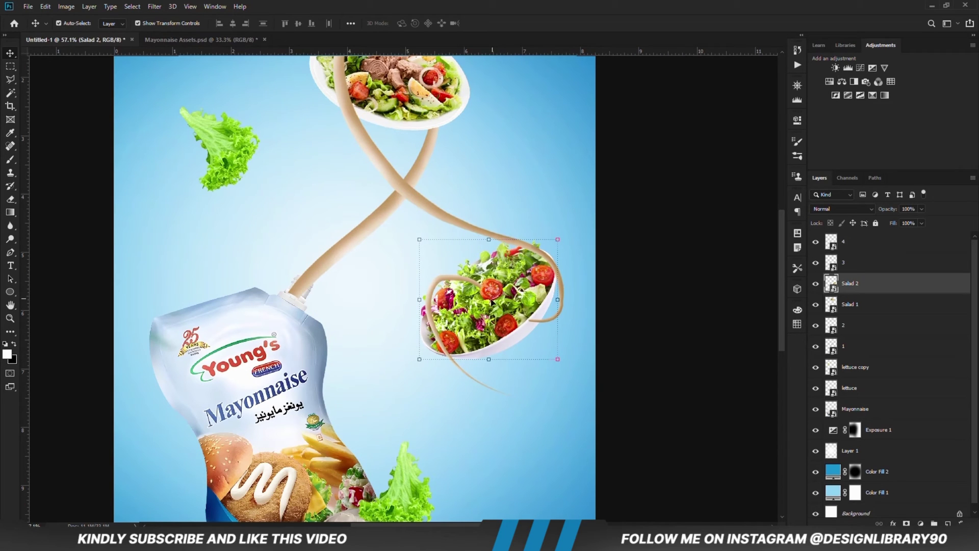
left_click_drag(482, 313, 490, 305)
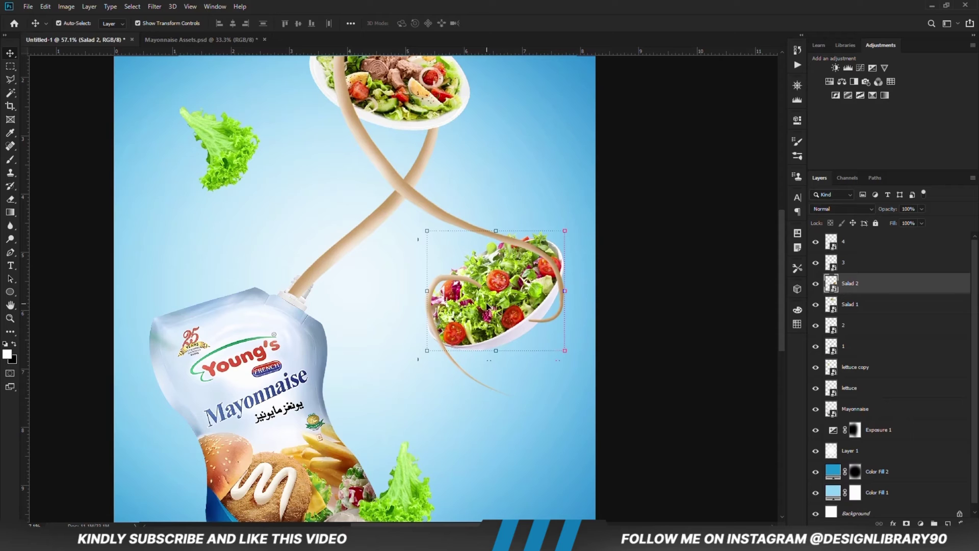
left_click(672, 314)
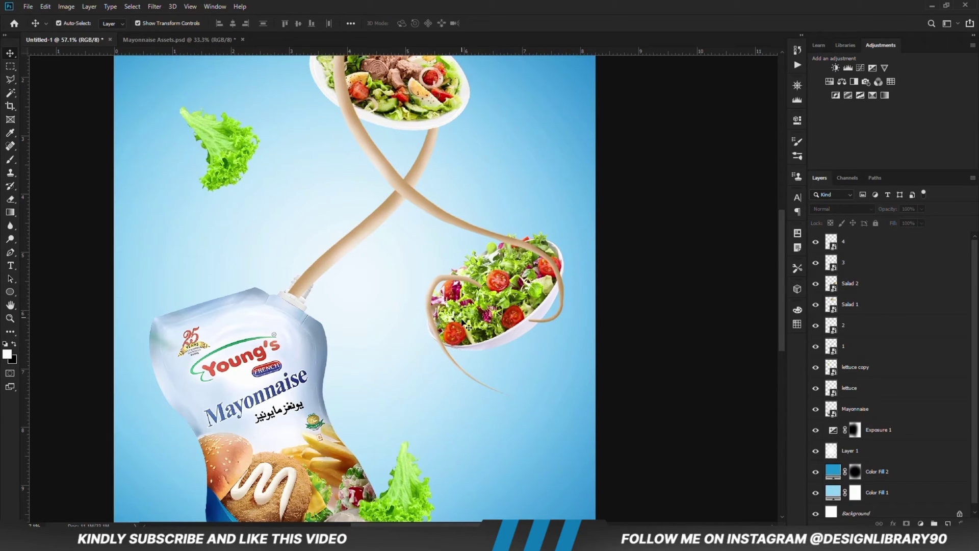
left_click_drag(435, 319, 435, 303)
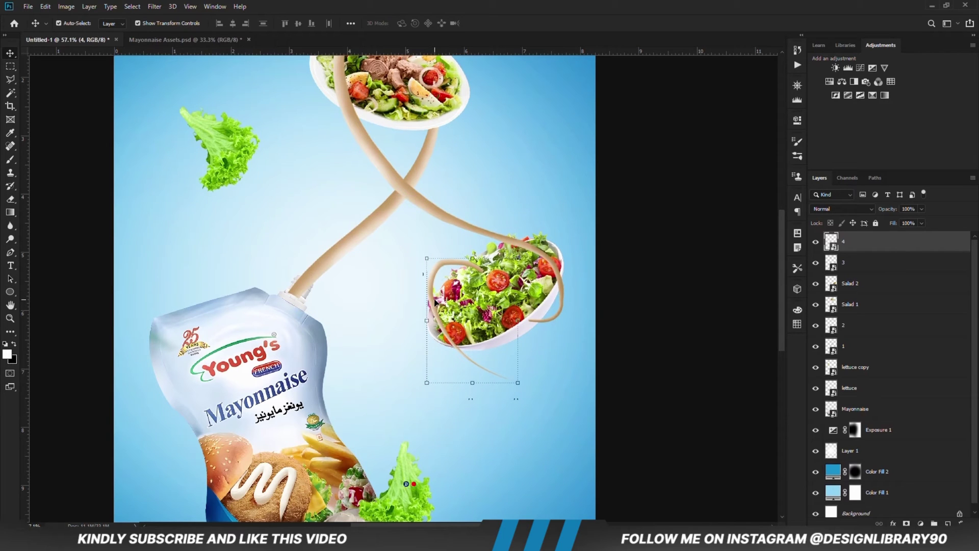
left_click(662, 376)
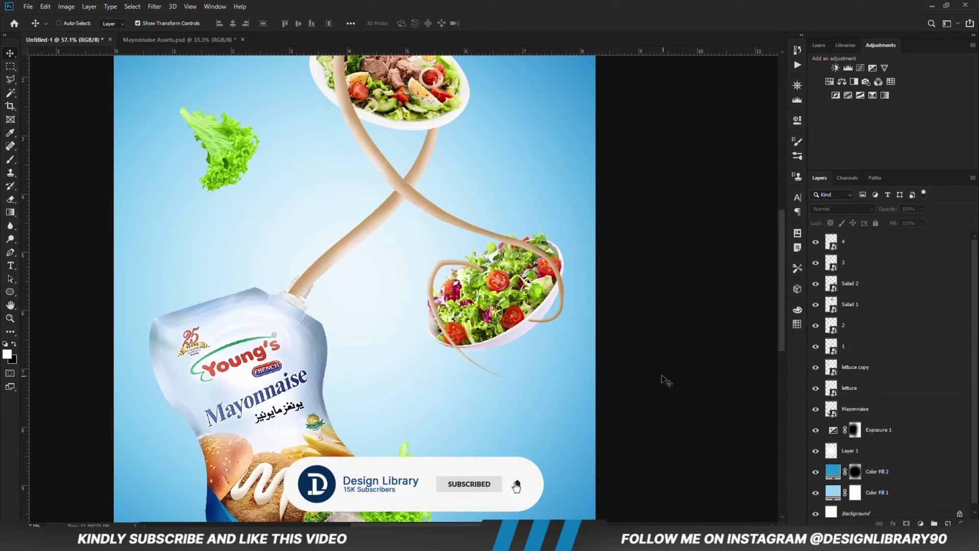
key("ctrl+minus")
key("ctrl+minus")
key("ctrl+minus")
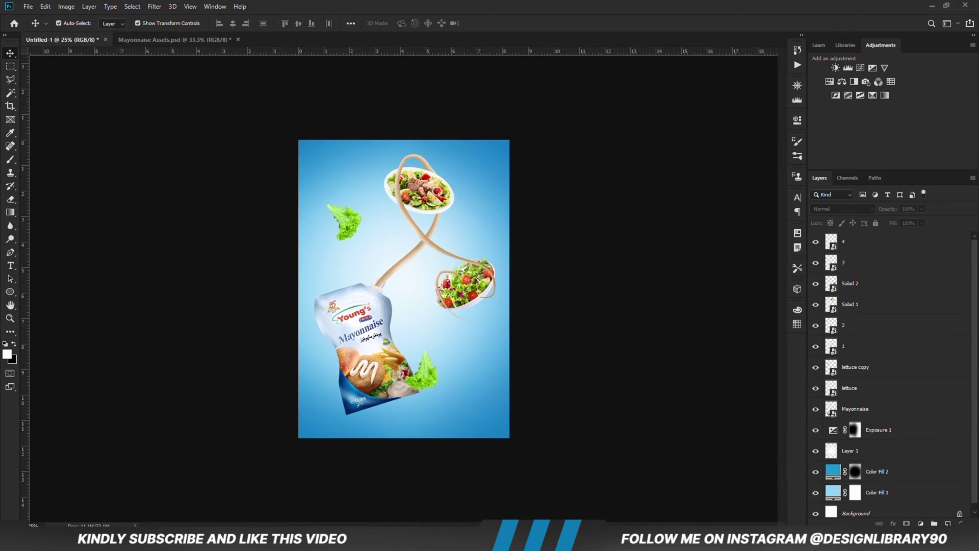
left_click(920, 524)
Step: Add a Curves 1 adjustment layer at the top of the stack, toggling it to compare
left_click(916, 393)
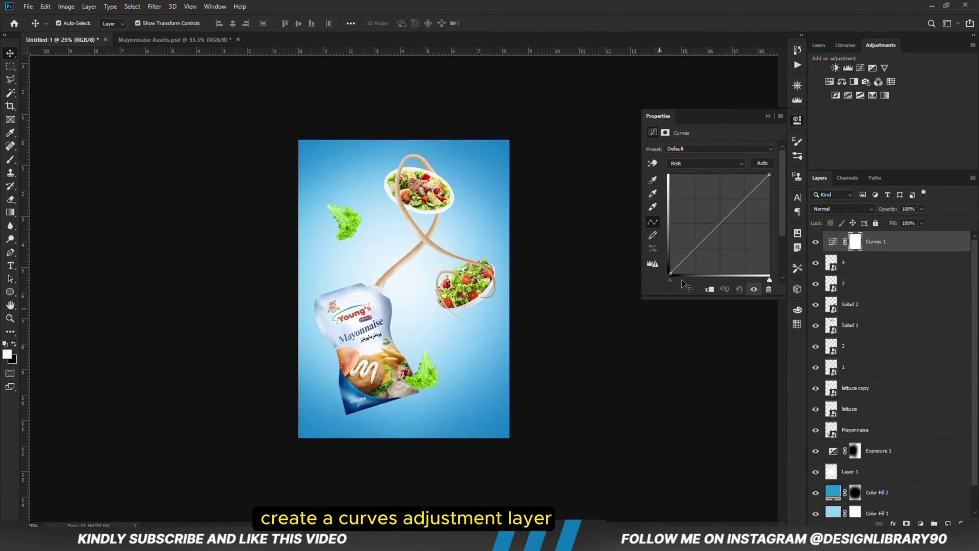
left_click(768, 116)
left_click(814, 242)
left_click(814, 242)
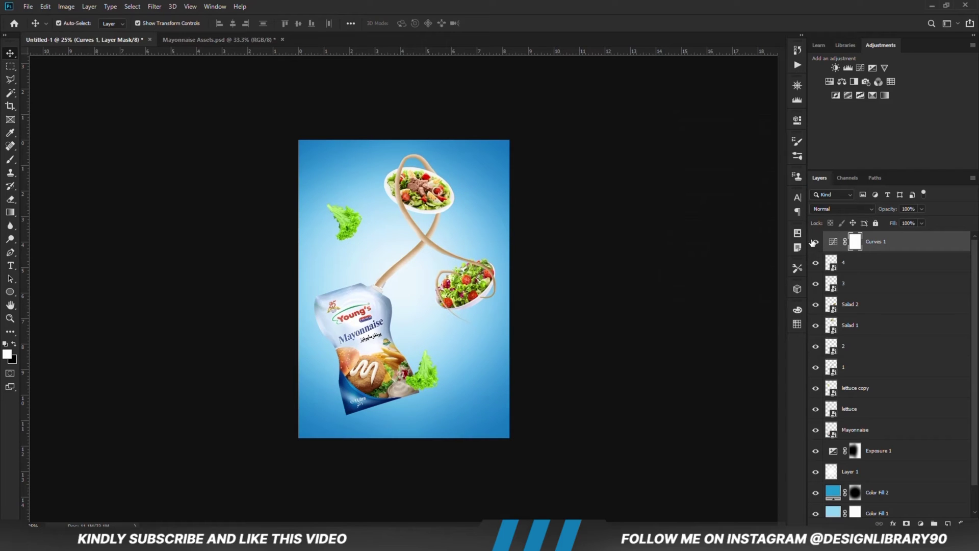
left_click(603, 275)
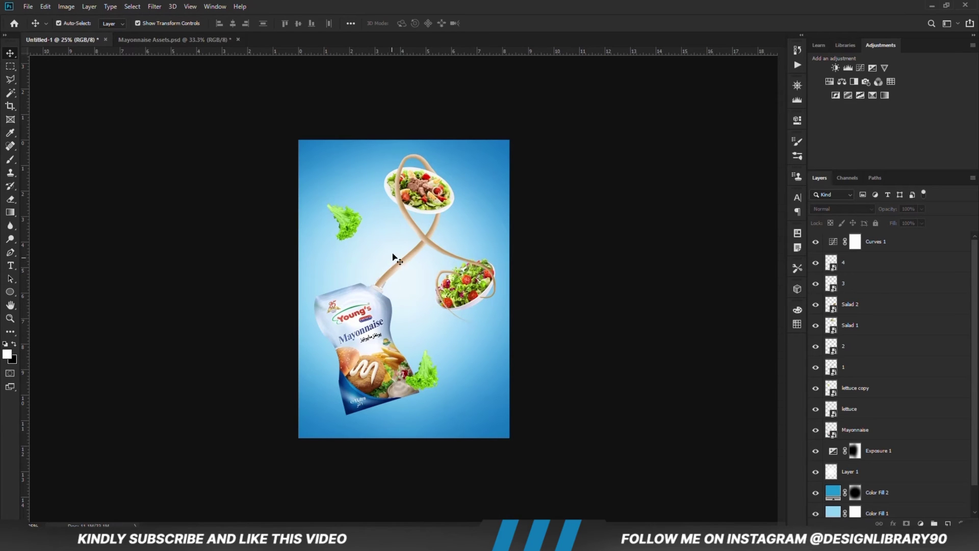
scroll(410, 193, "up", 3)
Step: Move layer 1's spout streak below the Mayonnaise pouch layer in the stack
left_click(393, 124)
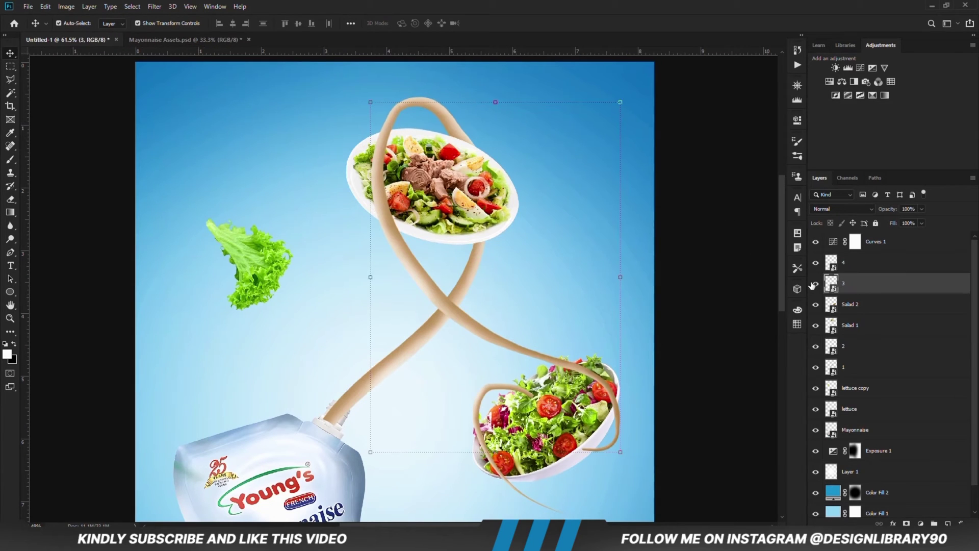
left_click(747, 287)
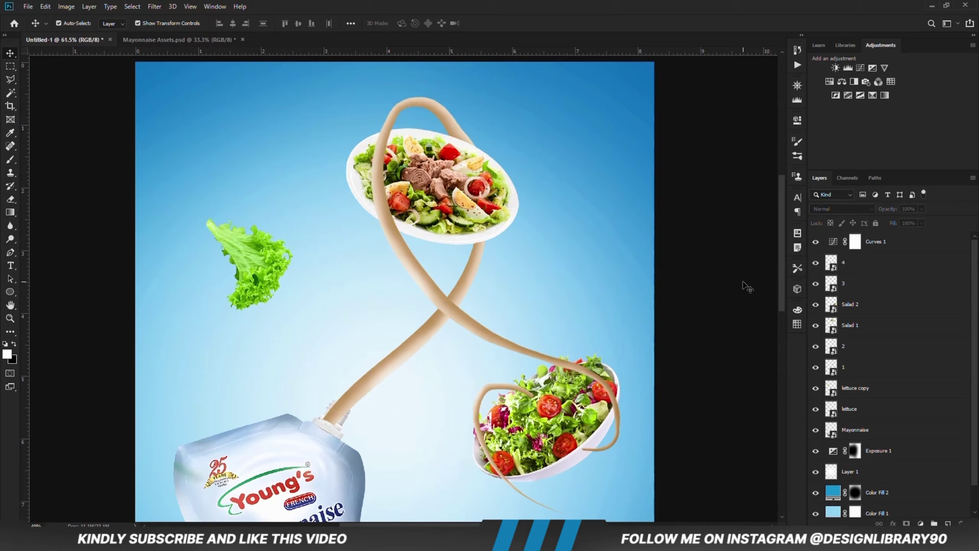
left_click(396, 372)
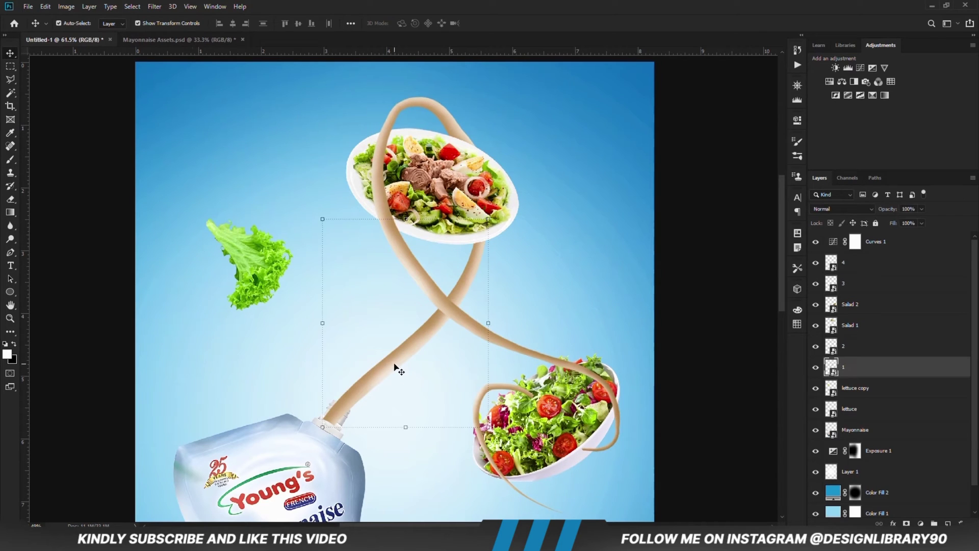
left_click(813, 372)
left_click(813, 371)
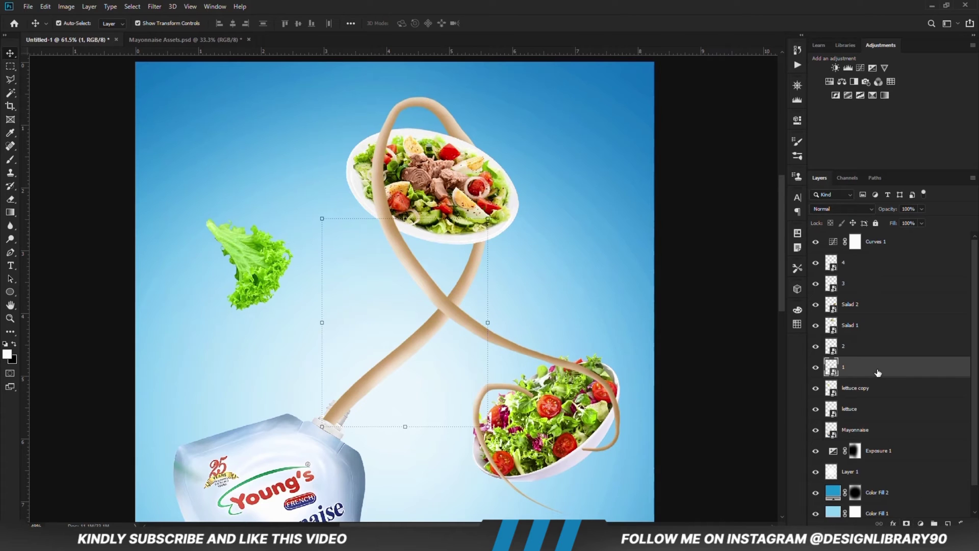
left_click_drag(878, 372, 890, 438)
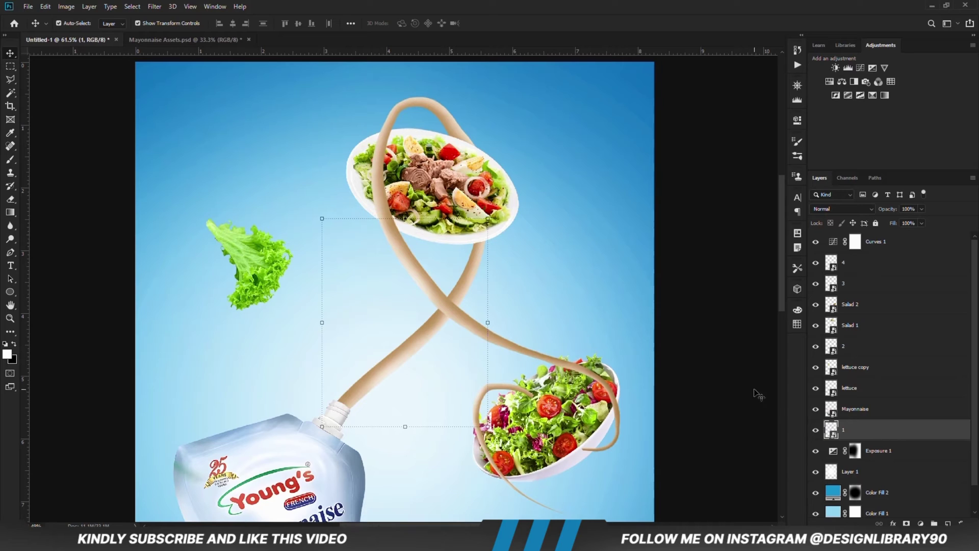
left_click(502, 396)
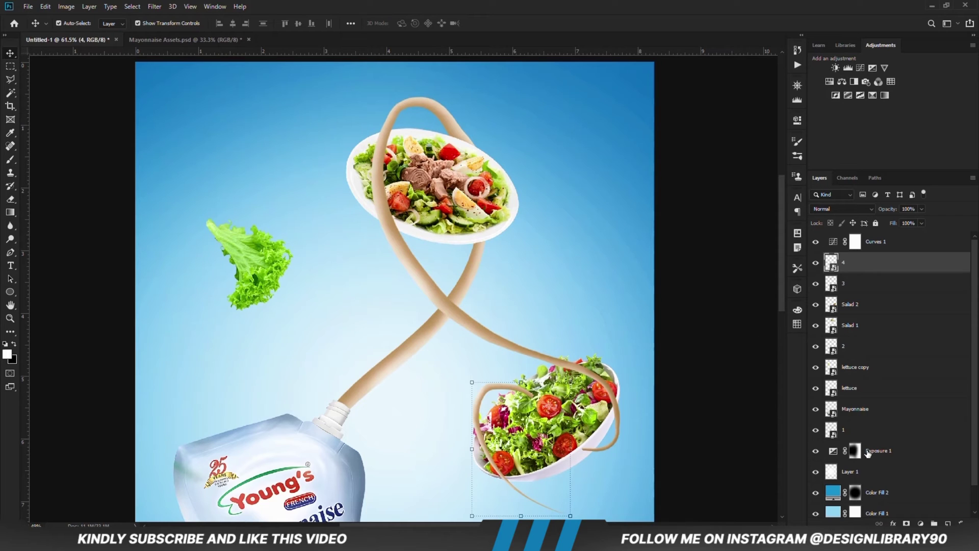
Step: Add a layer mask to layer 4 and set up a black Brush at 100% opacity
left_click(906, 523)
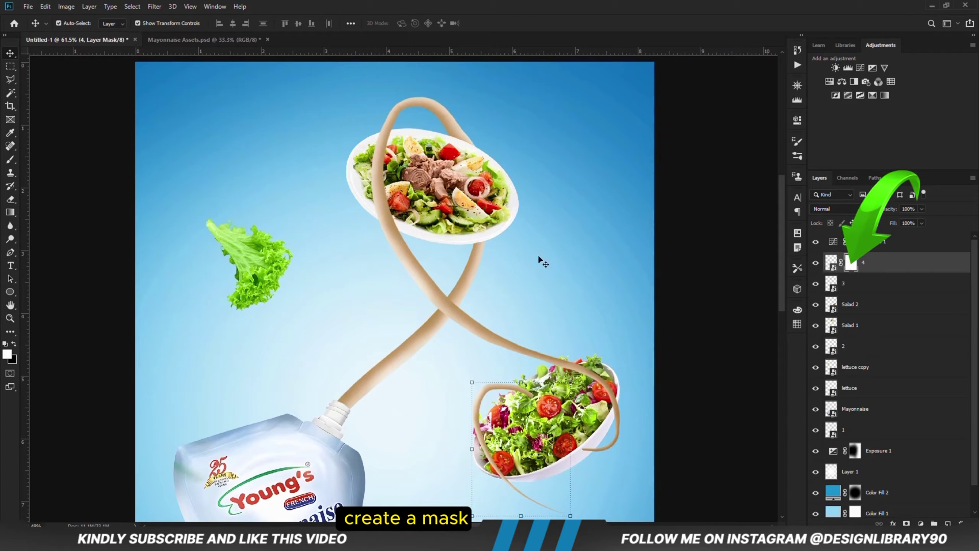
right_click(10, 160)
left_click(51, 158)
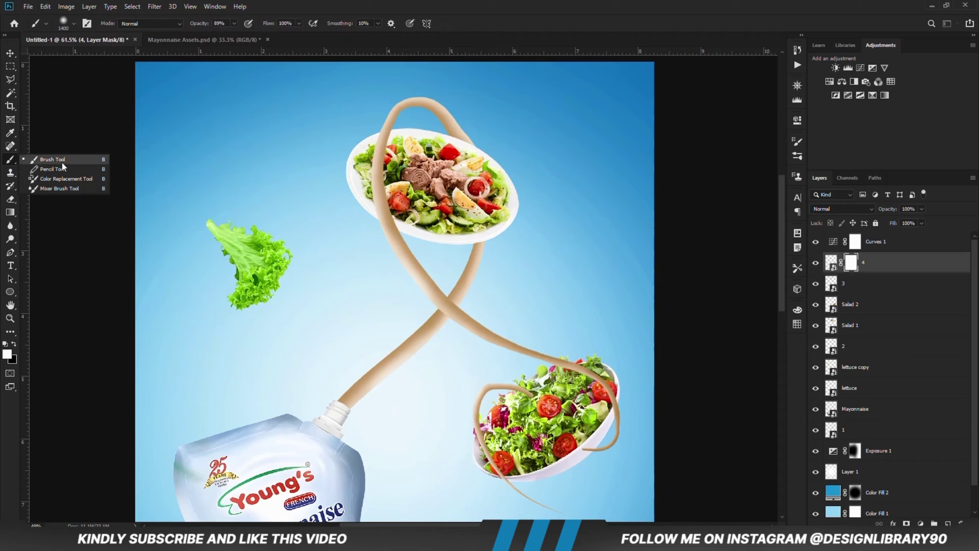
right_click(212, 191)
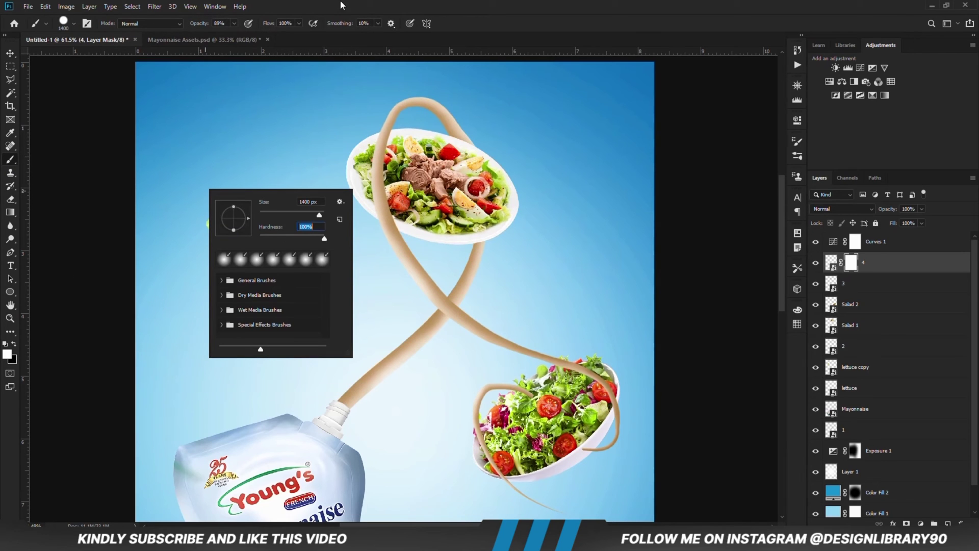
key("Return")
left_click_drag(237, 34, 242, 34)
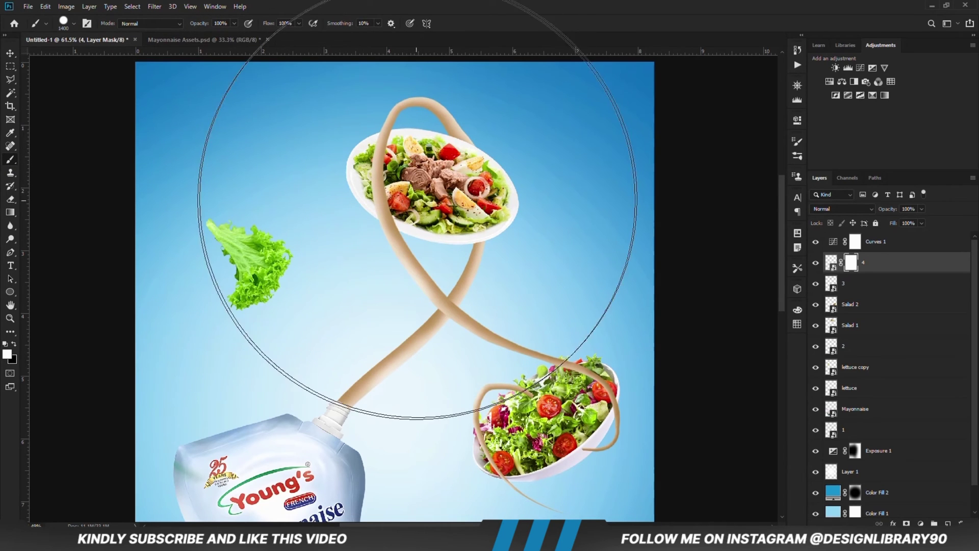
key("bracketleft")
key("bracketleft")
key("bracketleft")
key("bracketleft")
key("bracketleft")
key("bracketleft")
key("bracketleft")
key("bracketleft")
key("bracketleft")
key("bracketleft")
key("bracketleft")
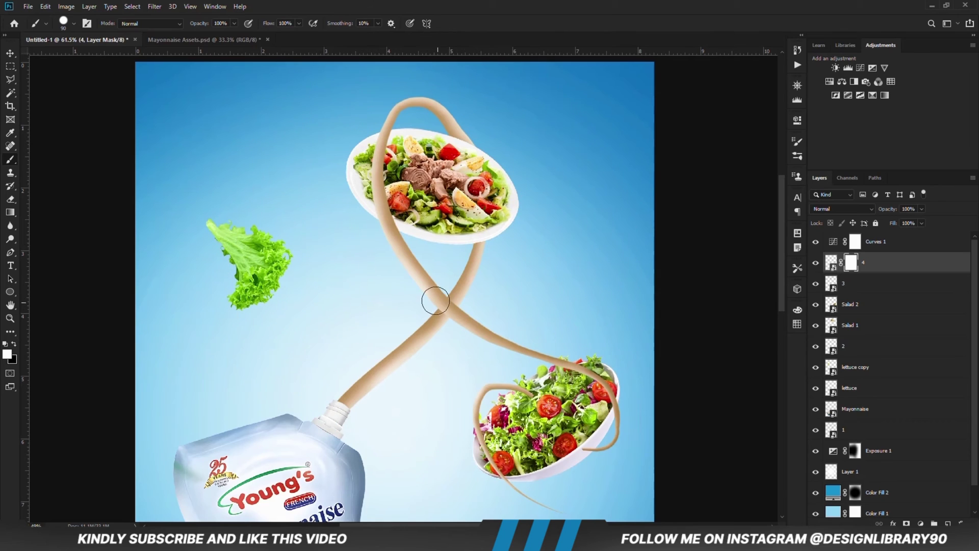
left_click(11, 345)
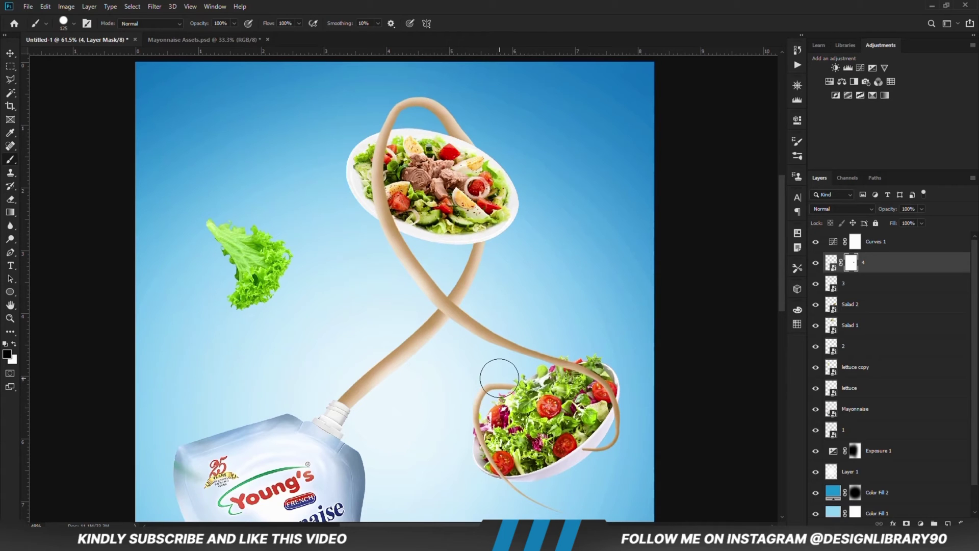
Step: Paint on the mask with a 100 px brush to hide the streak over the lower bowl
key("bracketleft")
key("x")
key("x")
left_click_drag(523, 405, 525, 401)
left_click(11, 53)
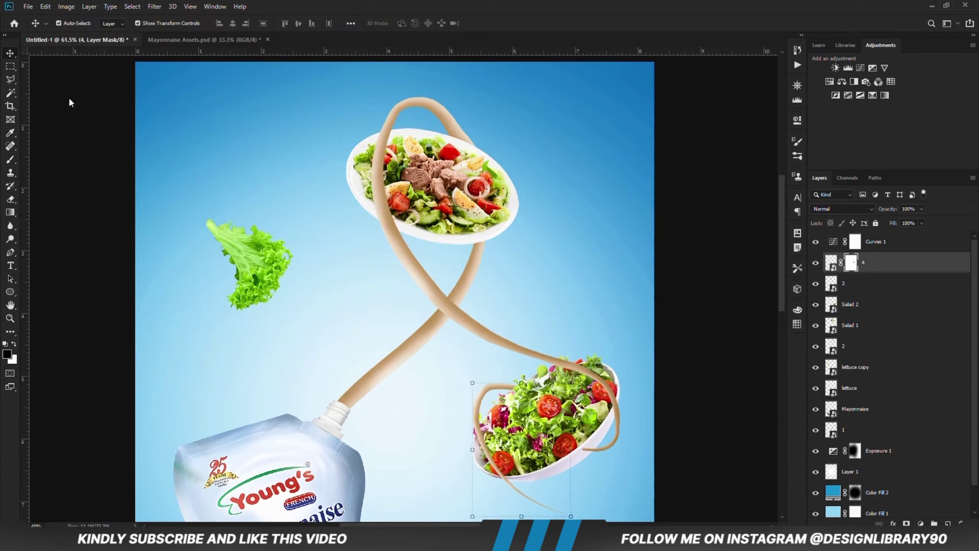
left_click(508, 350)
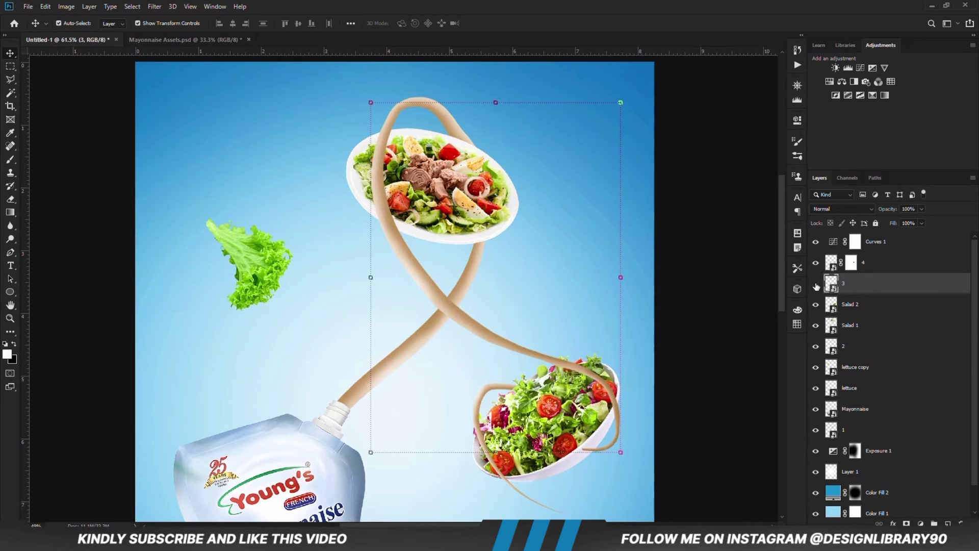
Step: Mask layer 3 and paint out its streak near the lower bowl with an 80 px brush at 100% zoom
left_click(906, 523)
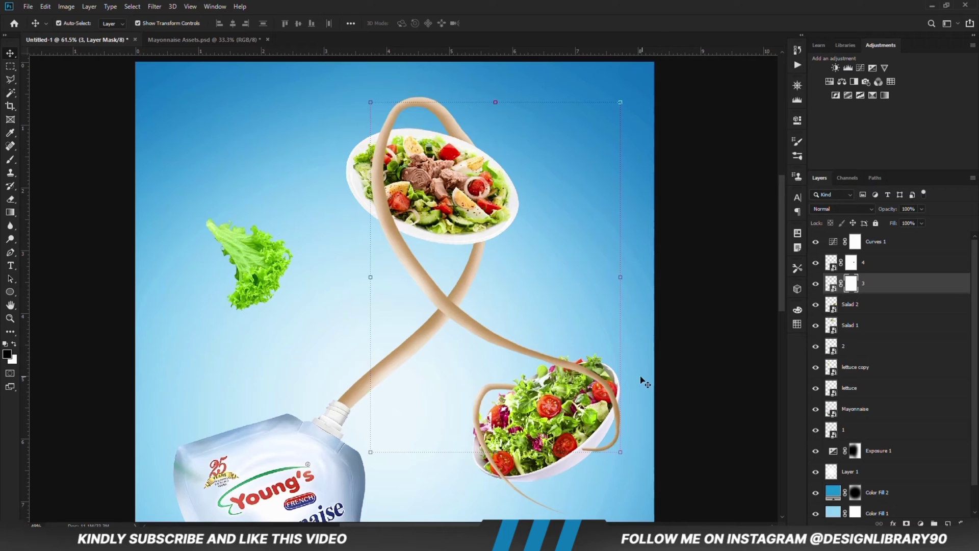
key("b")
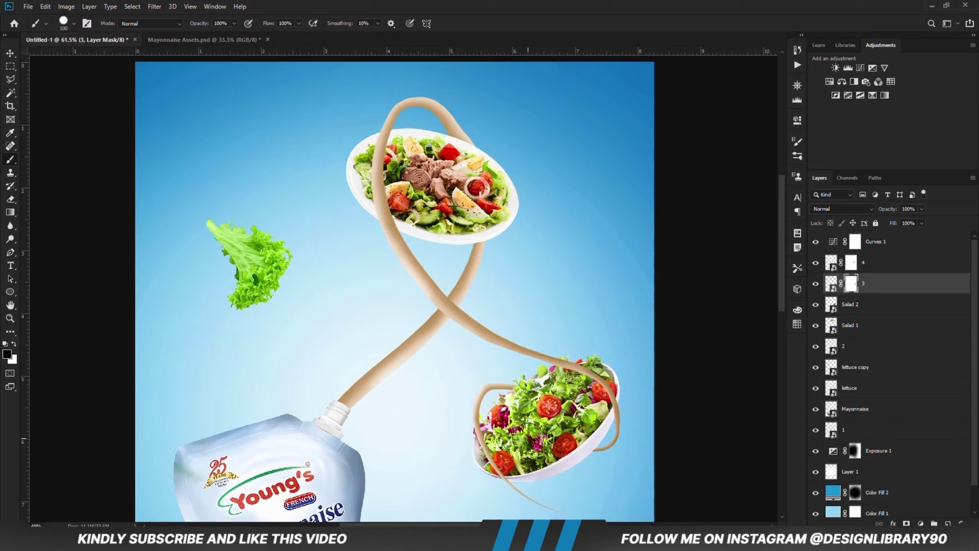
key("ctrl+1")
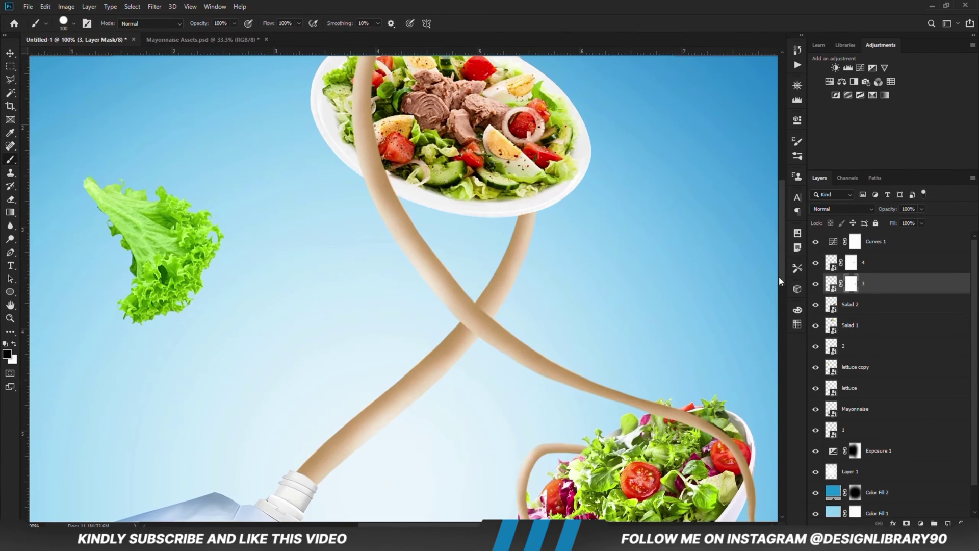
left_click_drag(782, 252, 774, 314)
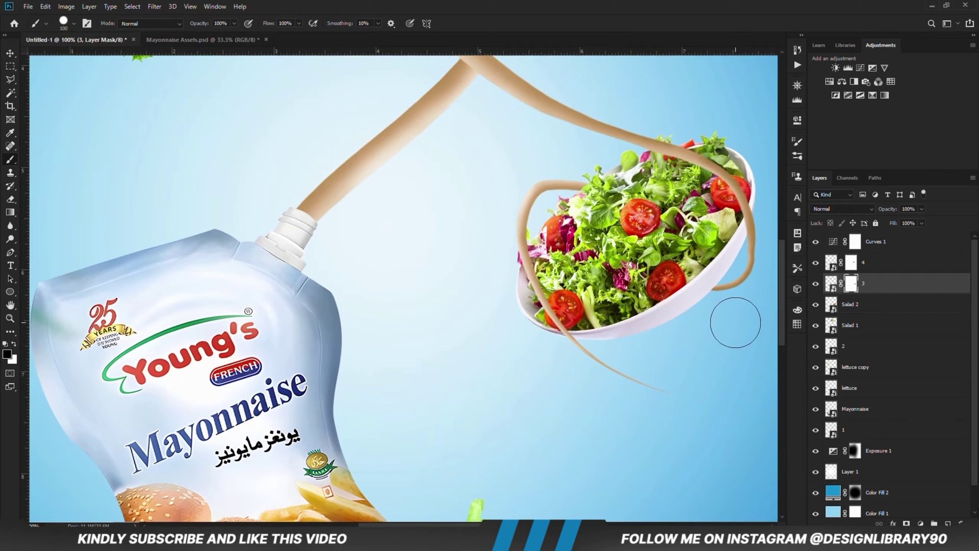
key("bracketleft")
key("bracketleft")
key("x")
key("x")
key("ctrl+minus")
key("ctrl+minus")
key("ctrl+minus")
key("ctrl+minus")
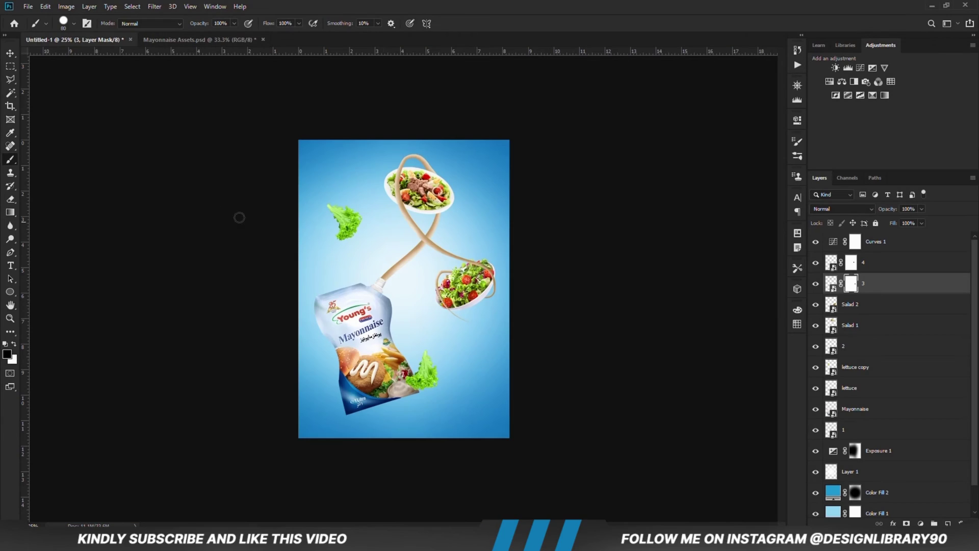
Step: Show and select the Mayonnaise layer, then add an Exposure adjustment clipped to it
left_click(10, 54)
left_click(134, 227)
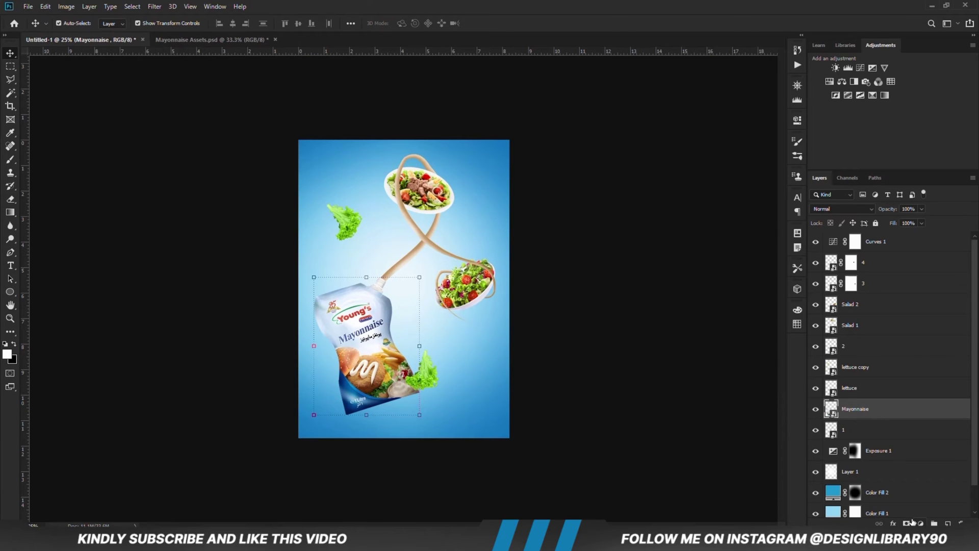
left_click(815, 408)
left_click(678, 414)
left_click(900, 414)
left_click(920, 524)
left_click(921, 401)
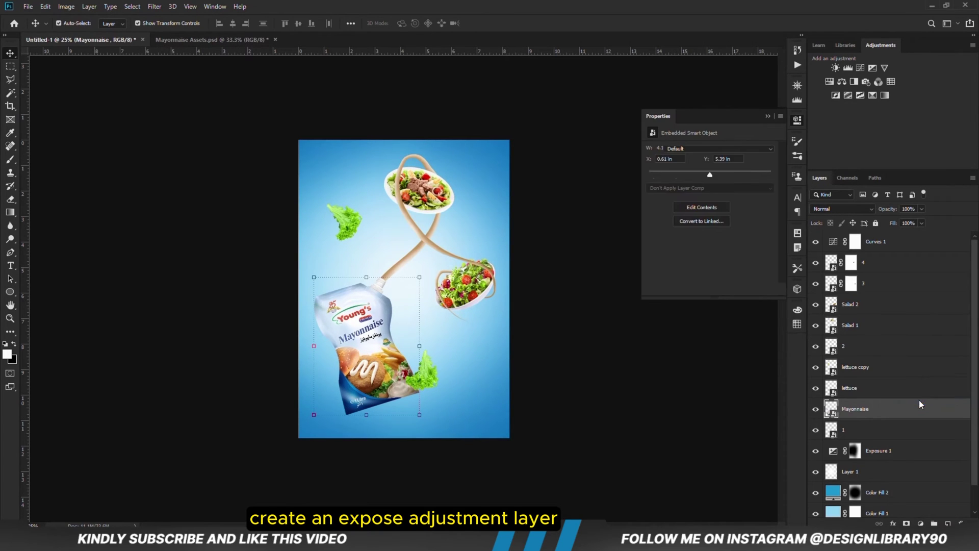
left_click(709, 290)
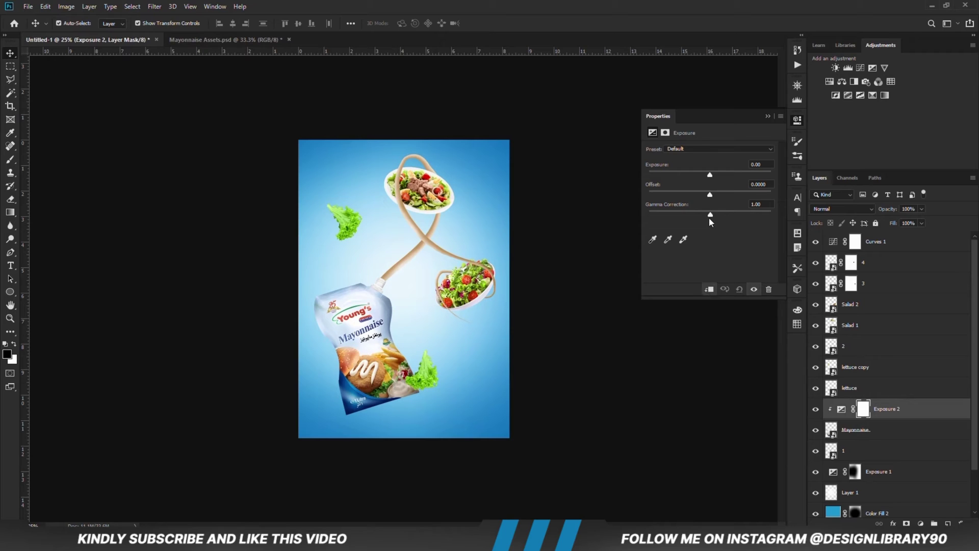
Step: Add a clipped Curves adjustment to the pouch, pulling shadows down with a second upper point
left_click(880, 429)
left_click(920, 523)
left_click(914, 391)
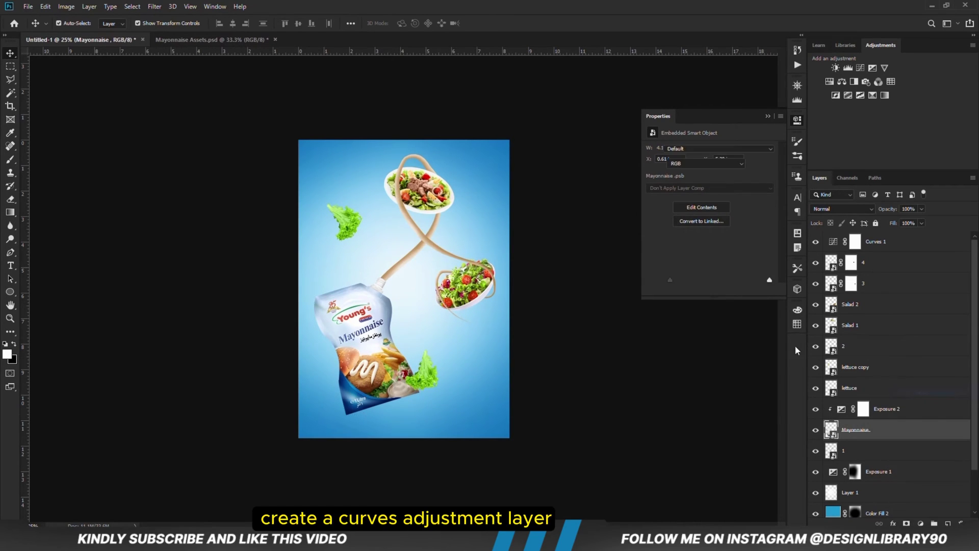
left_click(709, 289)
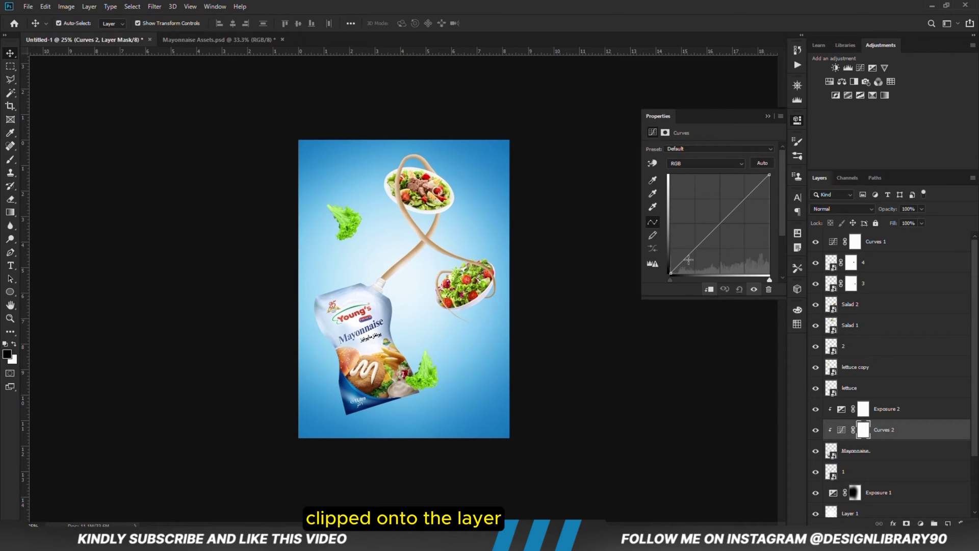
left_click_drag(684, 259, 688, 260)
left_click_drag(727, 218, 728, 220)
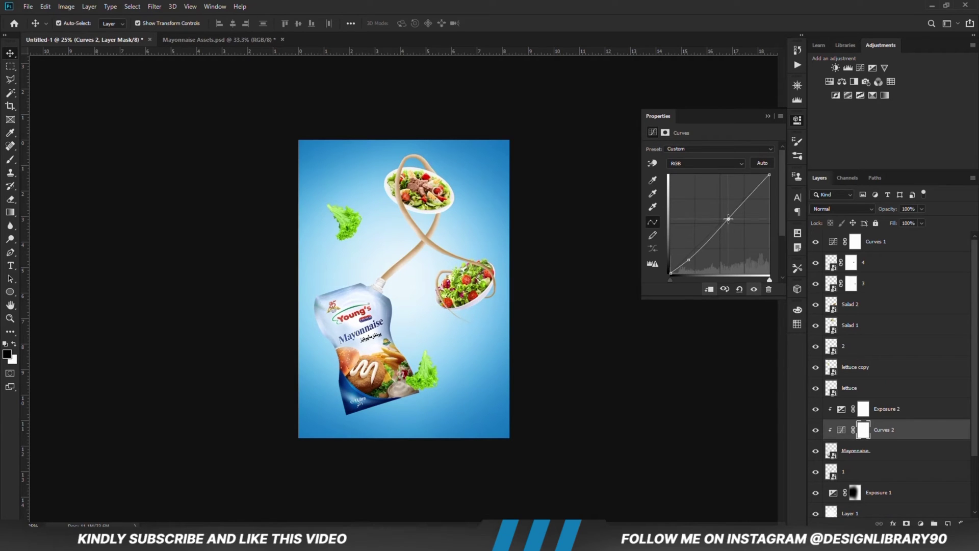
left_click(753, 289)
left_click(753, 290)
left_click(768, 118)
Step: Set Exposure 2 to -3.94 and invert its mask to hide the darkening
left_click(863, 410)
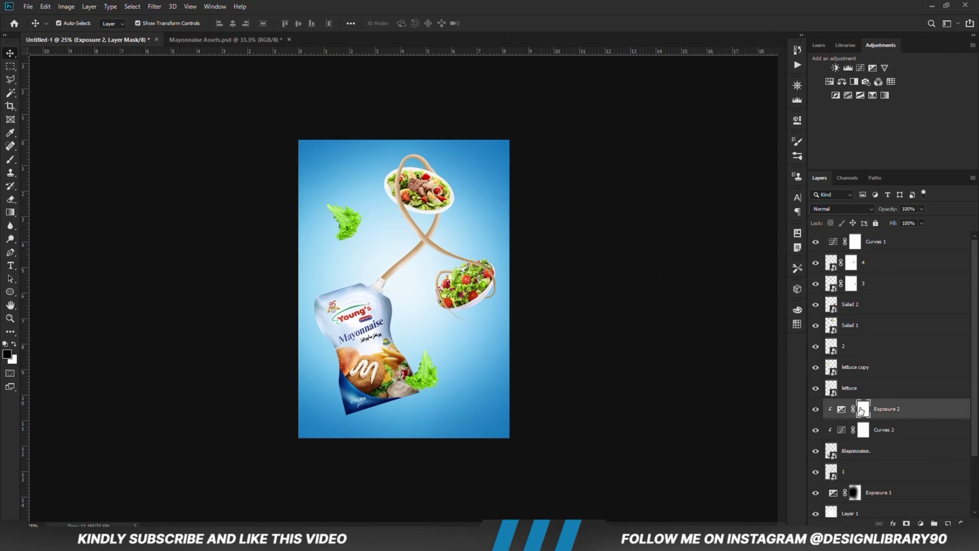
double_click(841, 410)
left_click_drag(709, 175, 674, 175)
left_click(768, 117)
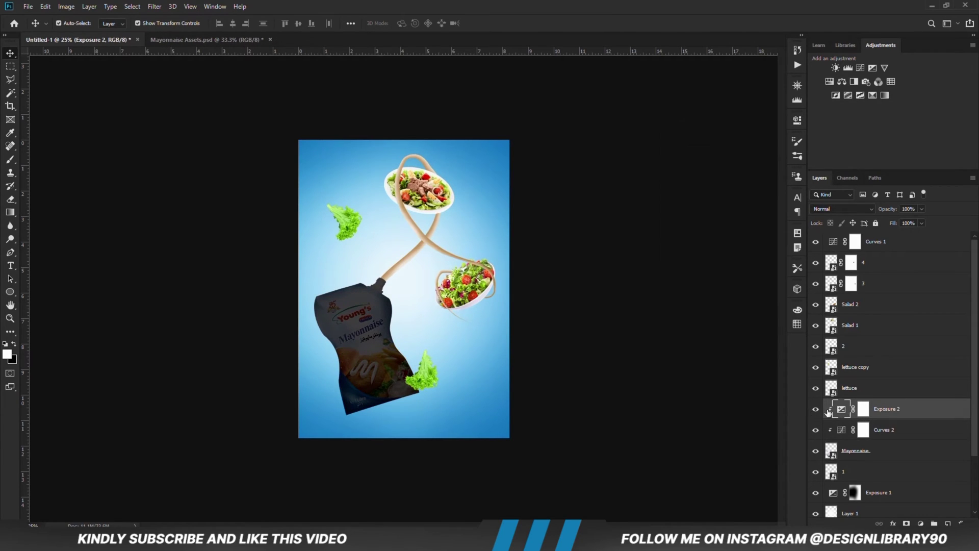
left_click(864, 411)
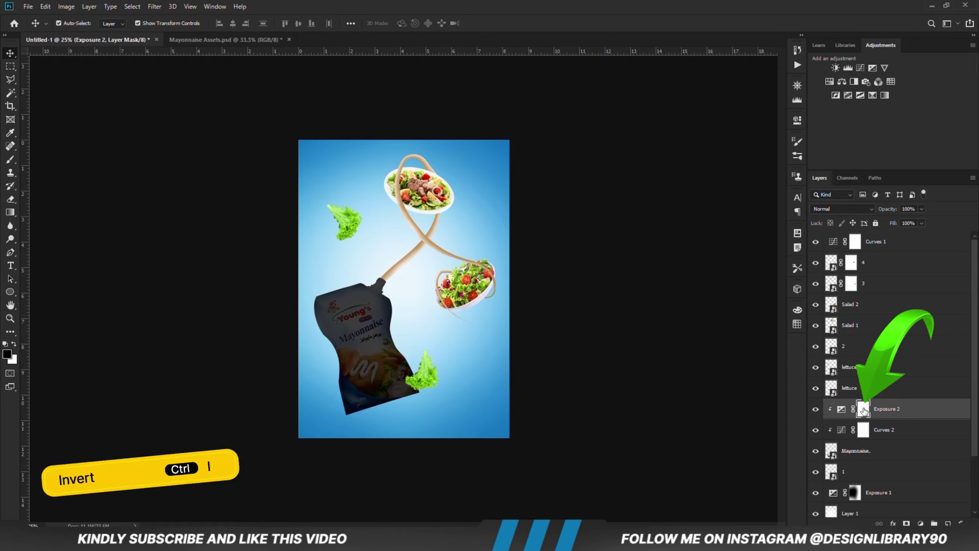
key("ctrl+i")
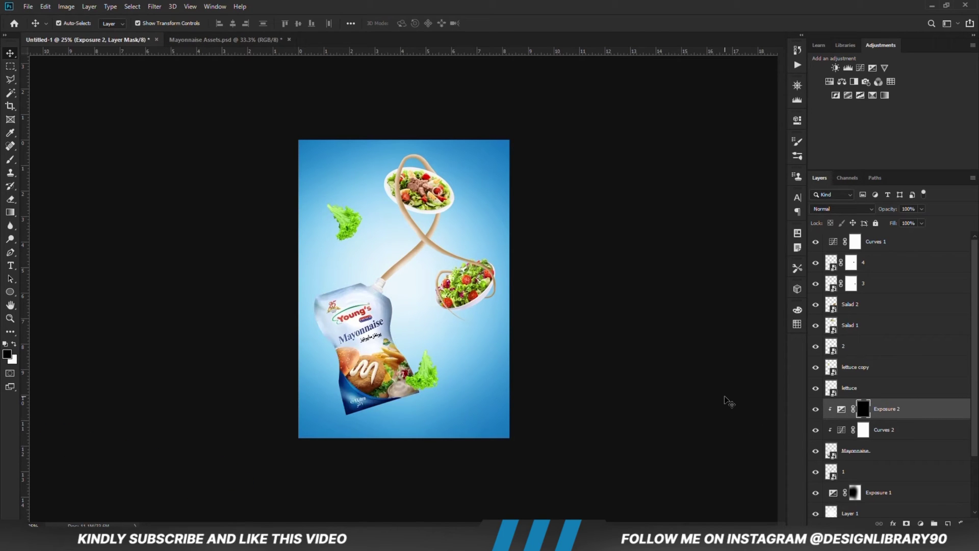
Step: Paint darkening back around the pouch edges with a soft 500 px brush at 14% opacity
right_click(11, 159)
left_click(51, 160)
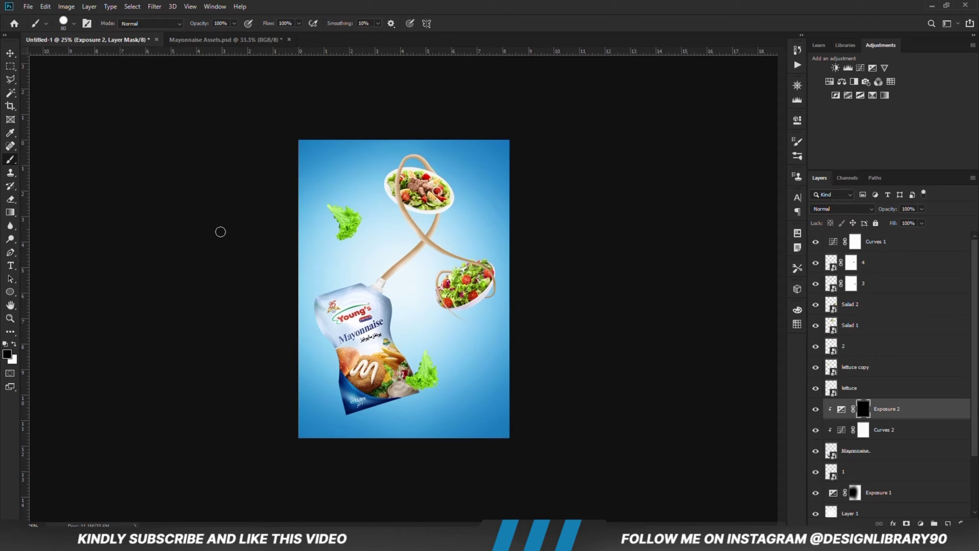
key("ctrl+plus")
right_click(268, 187)
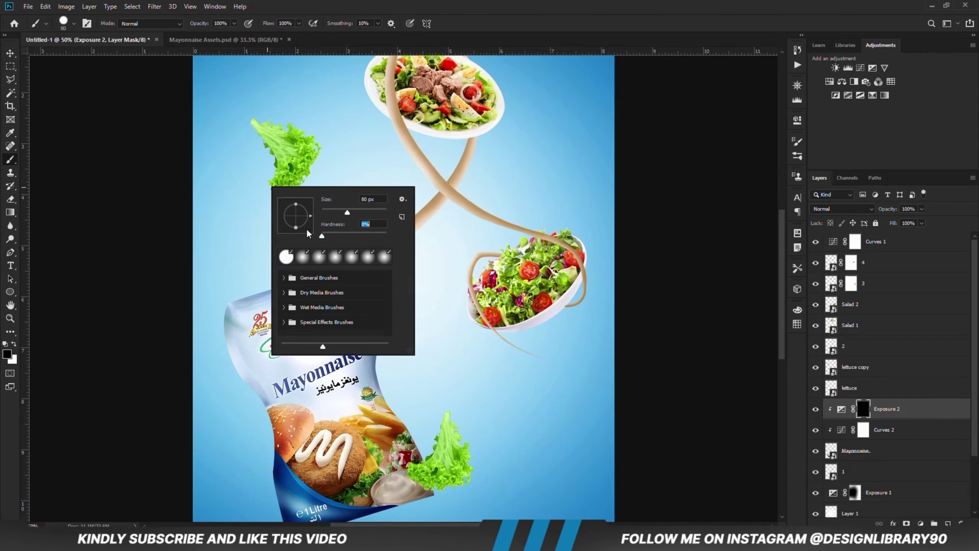
key("Return")
left_click_drag(233, 24, 207, 36)
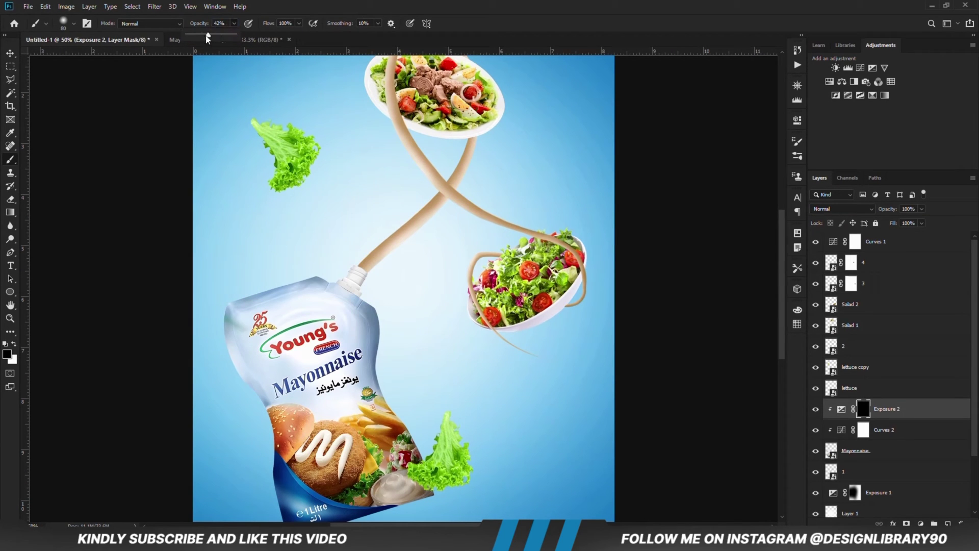
key("Return")
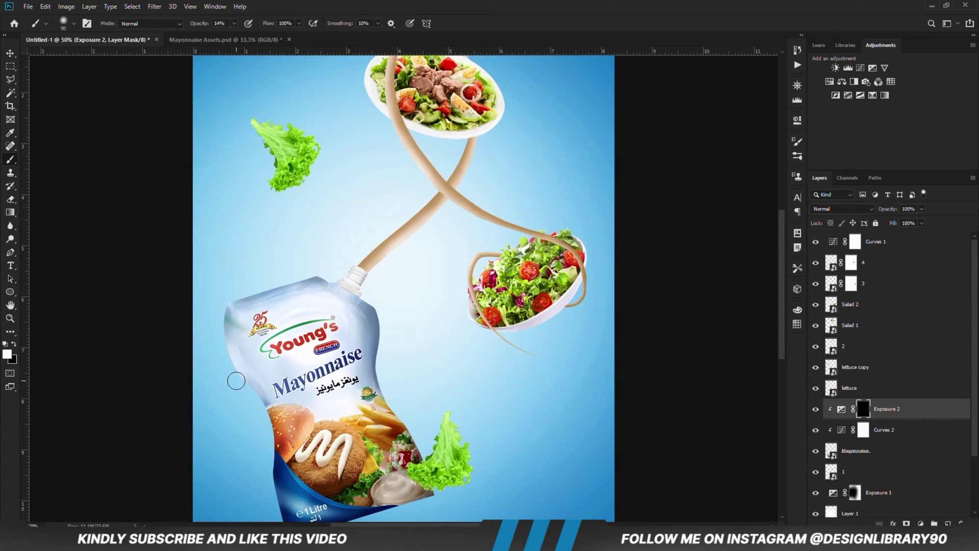
key("bracketright")
key("bracketright")
key("bracketright")
key("bracketright")
key("bracketright")
key("bracketright")
key("bracketright")
key("bracketright")
key("bracketleft")
key("bracketleft")
key("bracketleft")
key("Return")
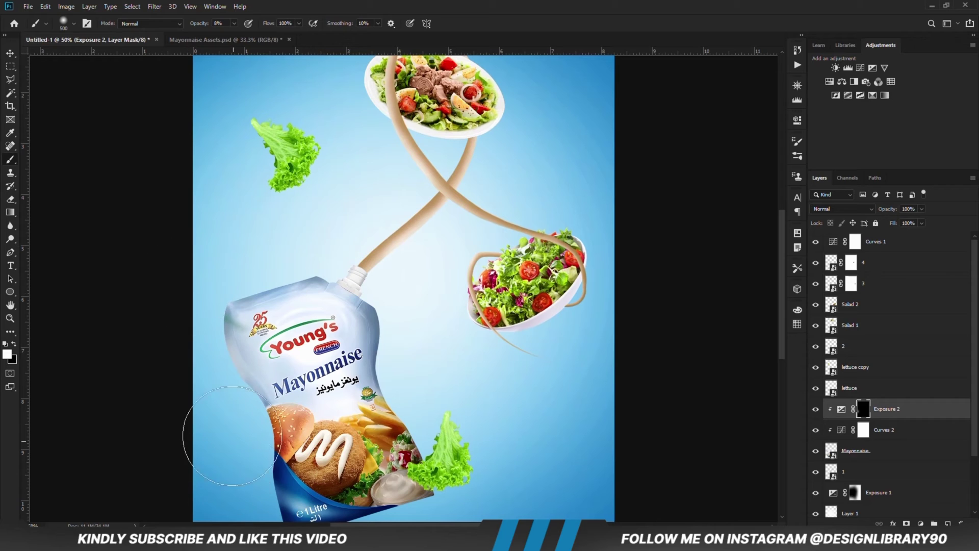
scroll(306, 327, "down", 1)
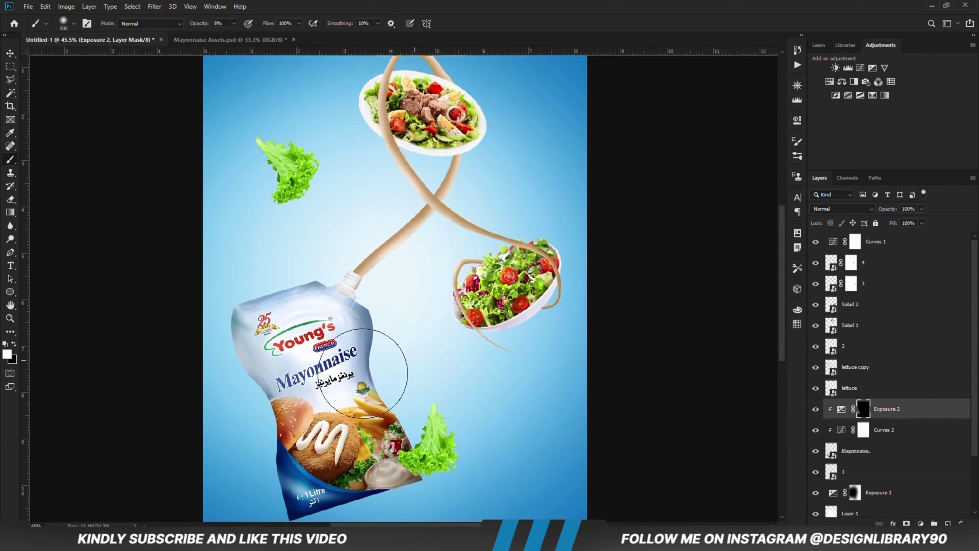
left_click_drag(781, 272, 781, 287)
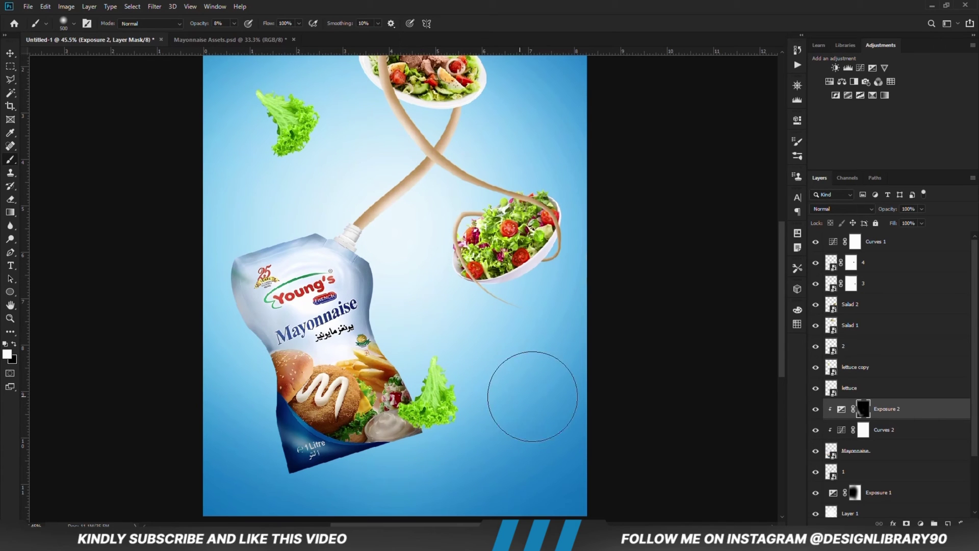
Step: Add an Exposure 3 adjustment clipped to the pouch at -3.67 and invert its mask
left_click(915, 522)
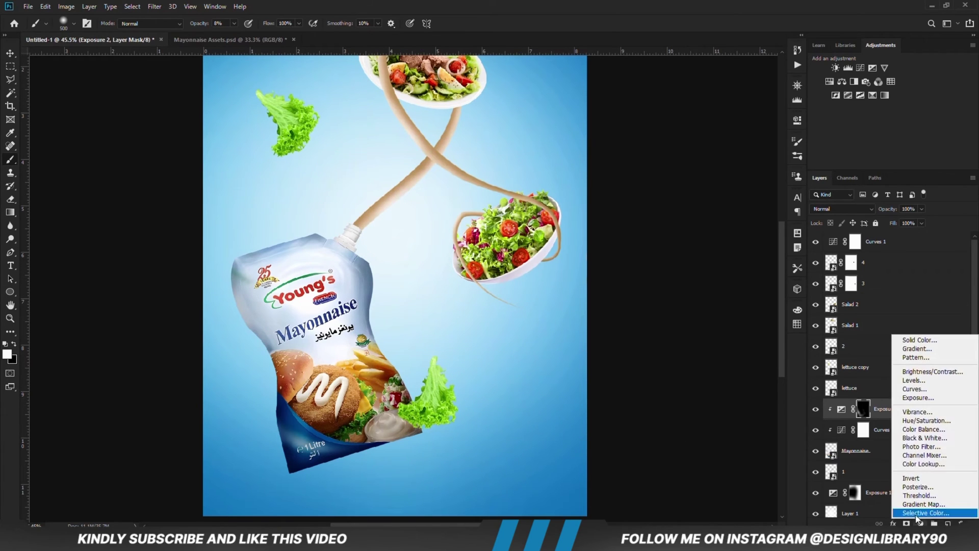
left_click(913, 398)
left_click(709, 289)
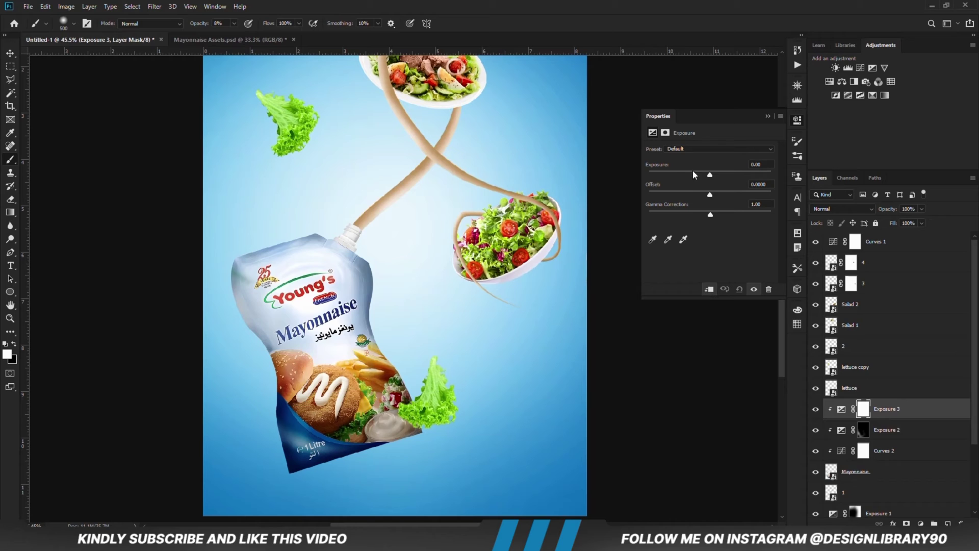
left_click_drag(710, 175, 676, 175)
left_click(767, 116)
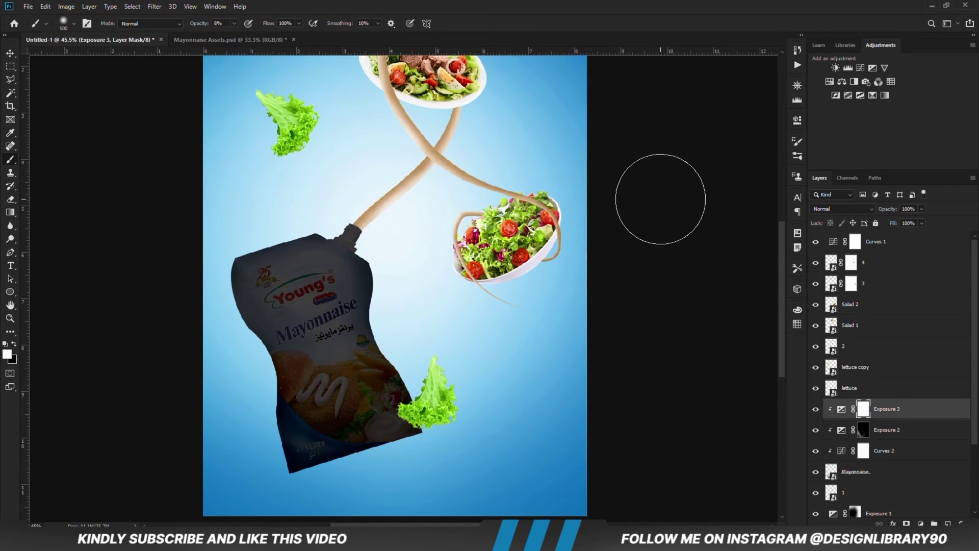
key("ctrl+i")
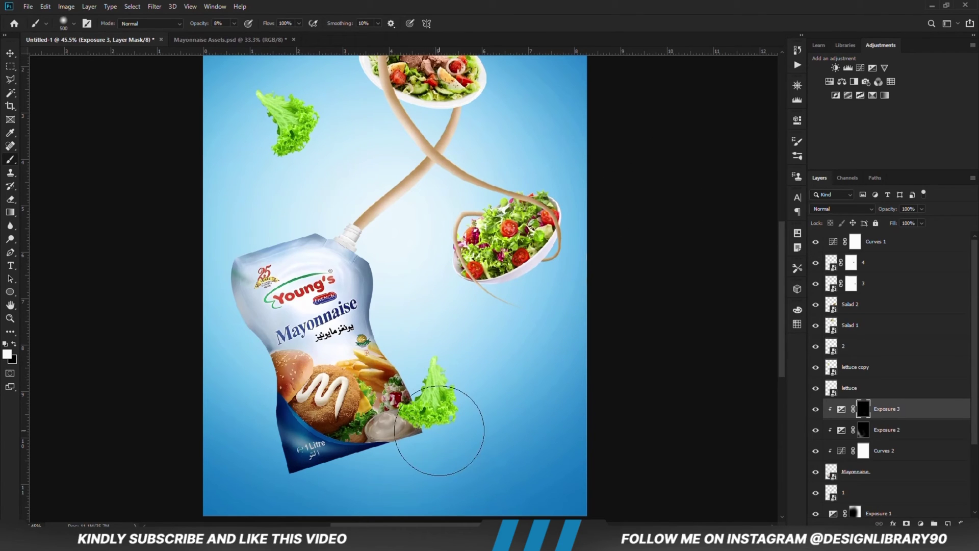
Step: Brighten the pouch's fries area through the mask with a 150 px brush at 17% opacity
key("bracketleft")
key("bracketleft")
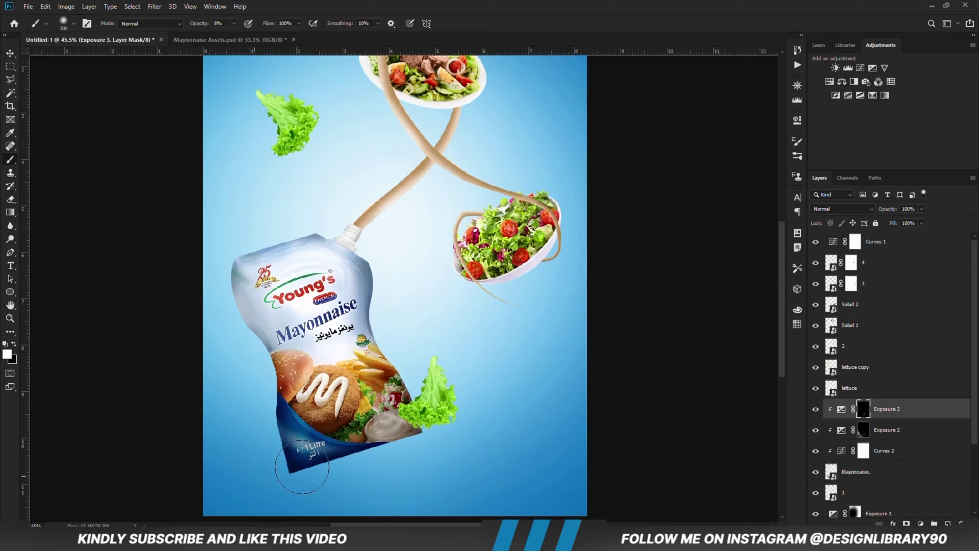
key("bracketleft")
key("bracketleft")
key("bracketleft")
key("bracketleft")
left_click(234, 24)
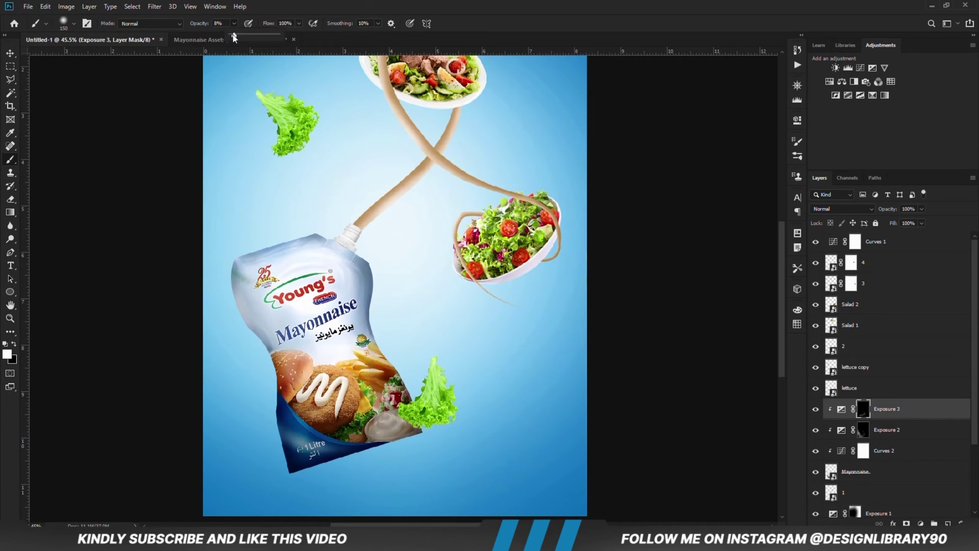
left_click_drag(238, 37, 238, 36)
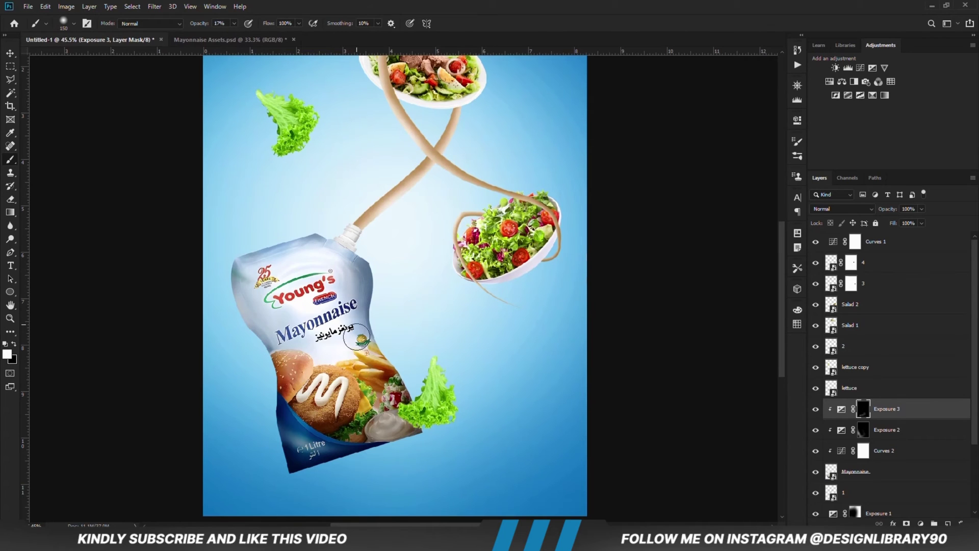
mouse_move(375, 381)
left_mouse_down()
mouse_move(341, 257)
mouse_move(389, 391)
left_mouse_up()
Step: Refine the mask with a 300 px black brush at 37% opacity, toggling Exposure 3 to compare
key("bracketright")
key("bracketright")
key("bracketright")
key("bracketright")
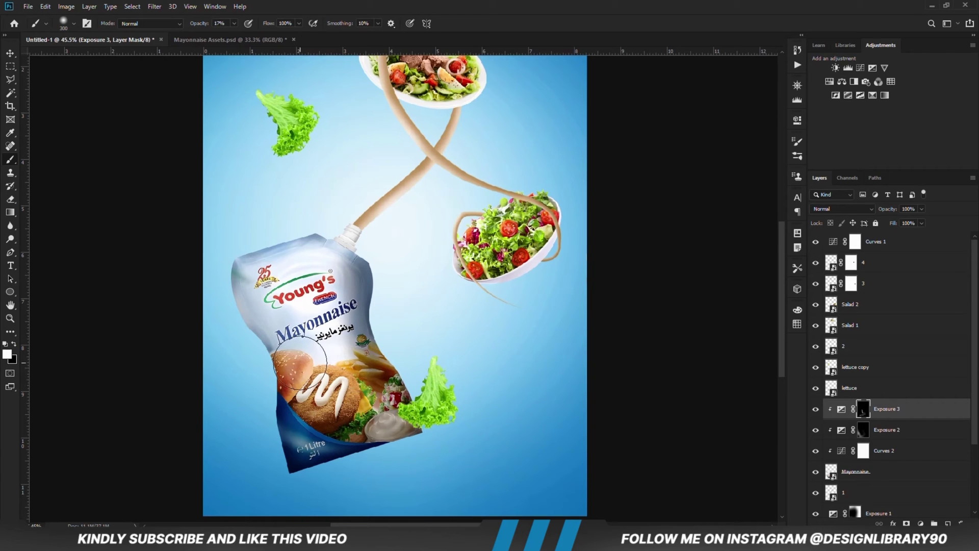
key("x")
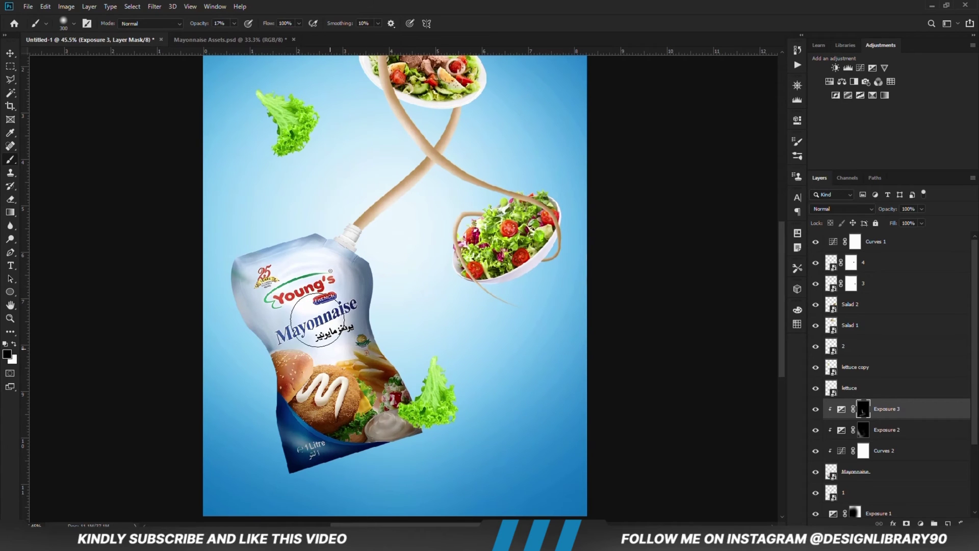
left_click(814, 410)
left_click(814, 410)
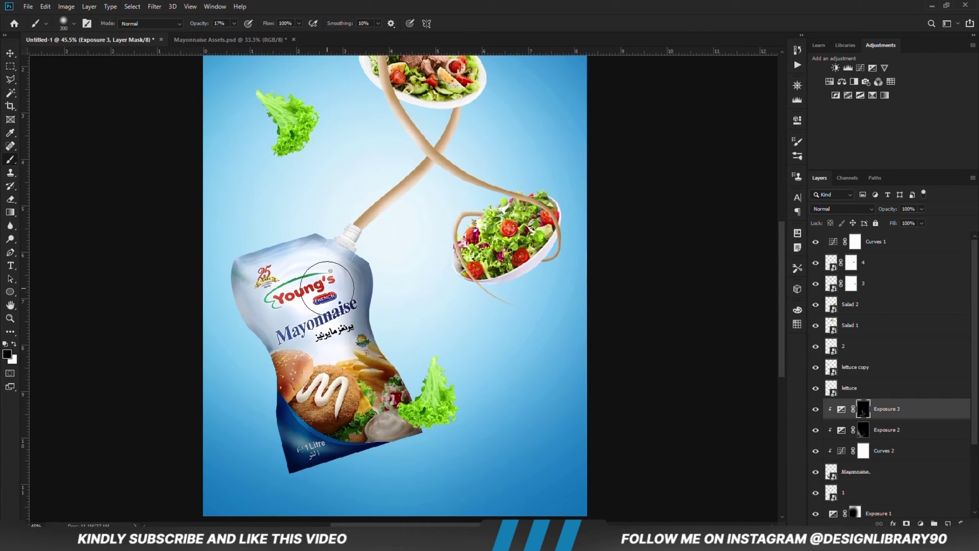
left_click(234, 23)
left_click(310, 6)
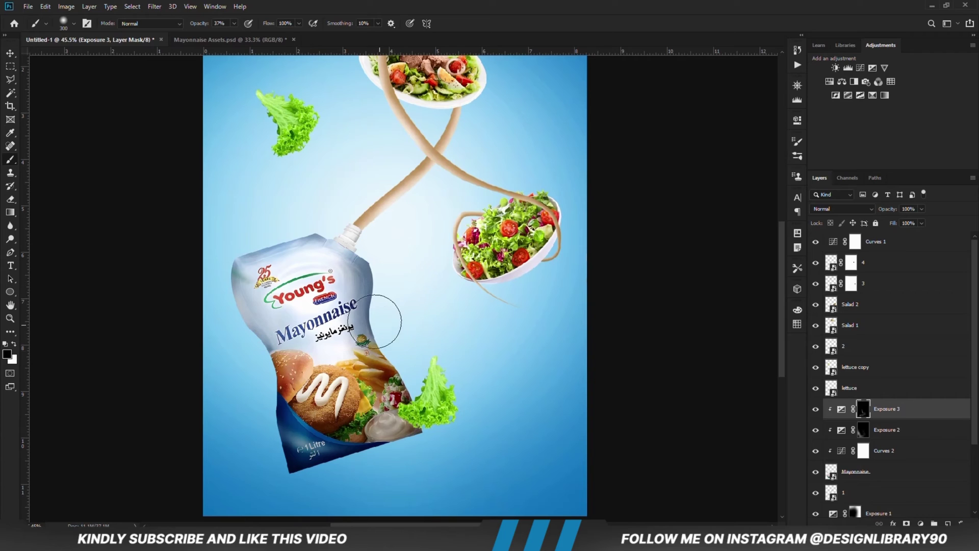
left_click(815, 409)
left_click(816, 409)
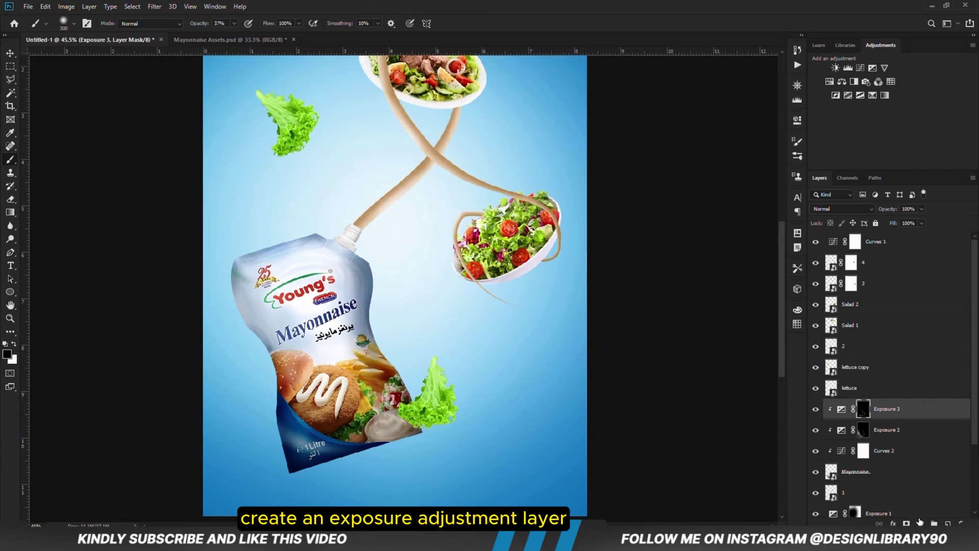
Step: Add an Exposure 4 layer at +3.28 and invert its mask to hide the brightening
left_click(920, 523)
left_click(923, 401)
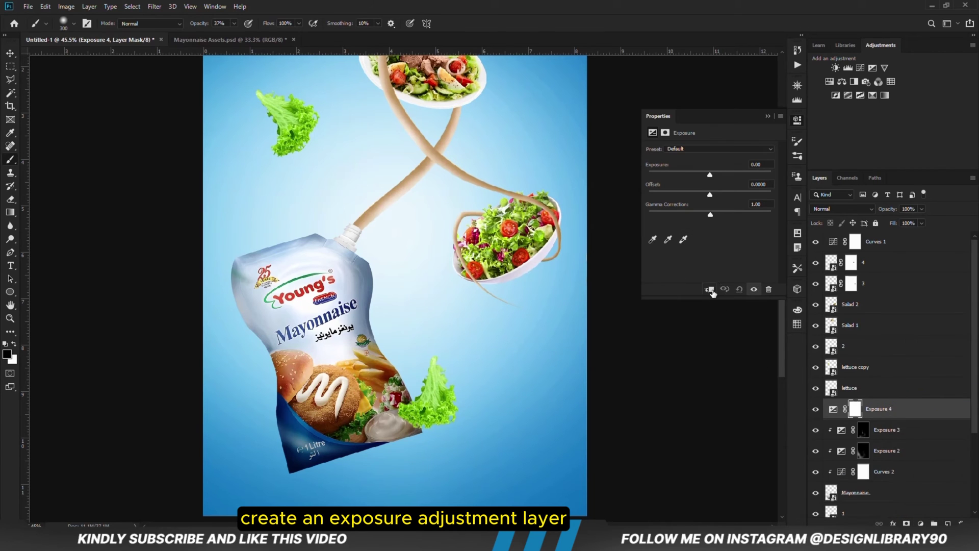
left_click_drag(737, 176, 741, 177)
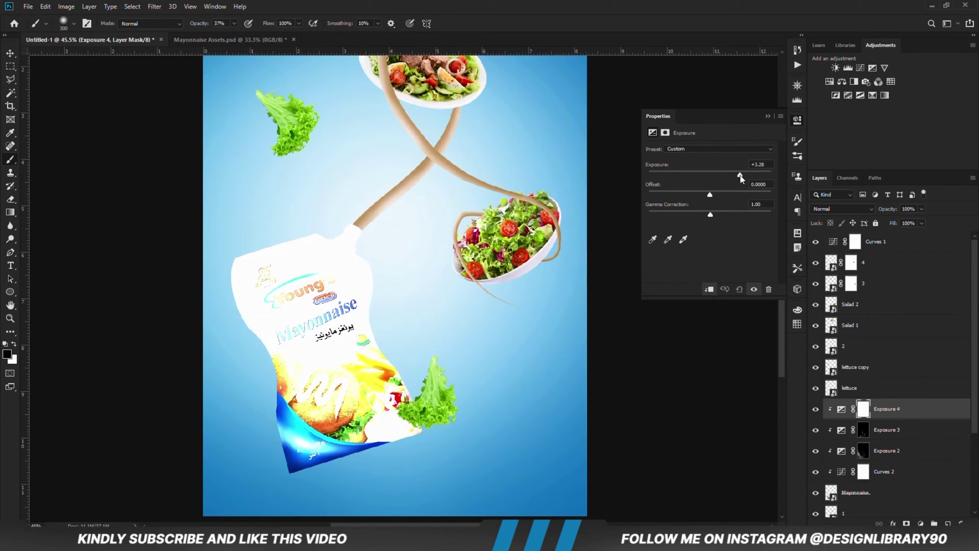
left_click(767, 117)
key("ctrl+i")
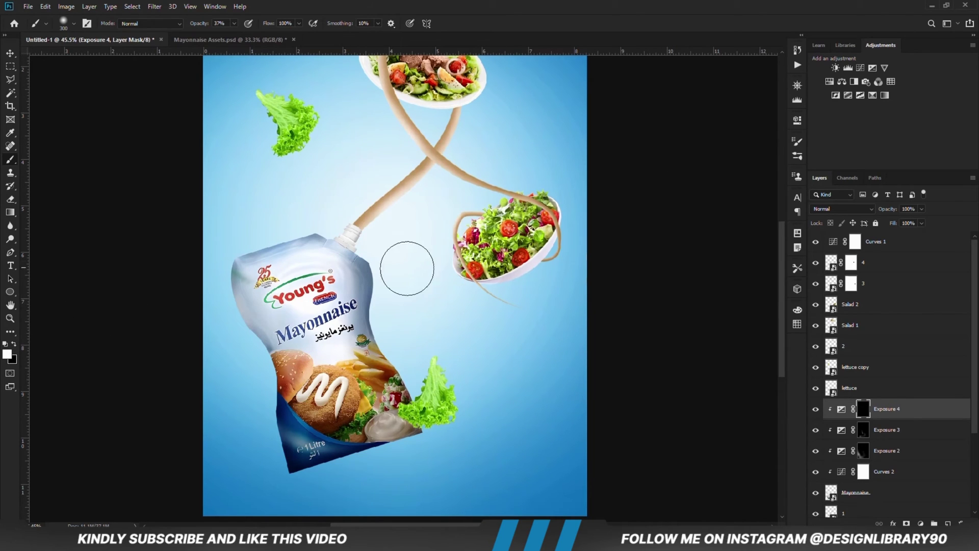
Step: Paint the glow along the pouch's right edge and fade Exposure 4 to 42% opacity
left_click_drag(389, 273, 433, 388)
key("ctrl+z")
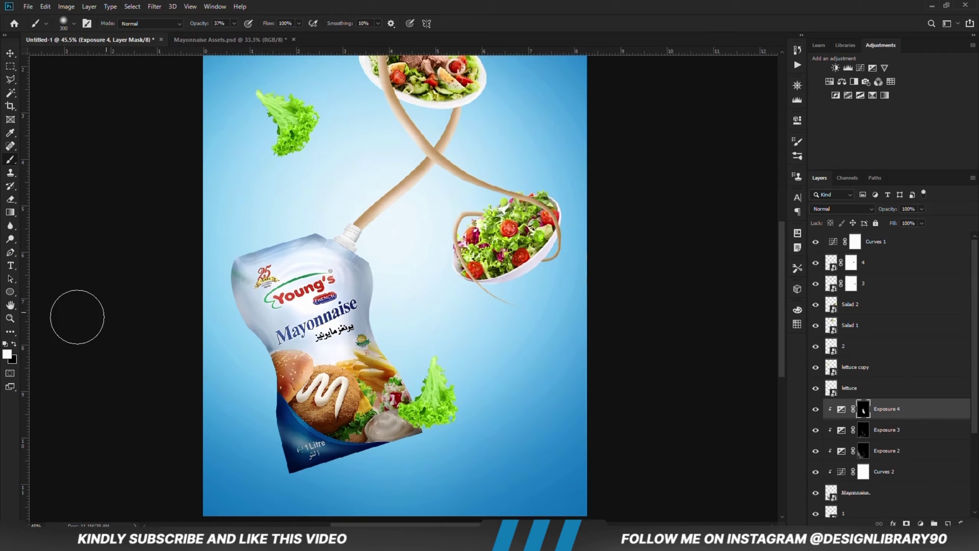
left_click(14, 345)
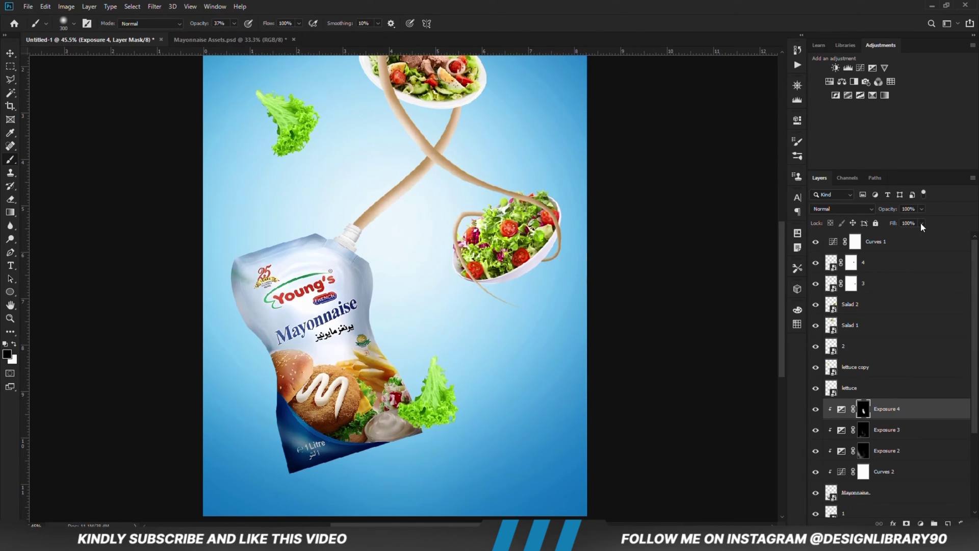
left_click_drag(922, 209, 906, 228)
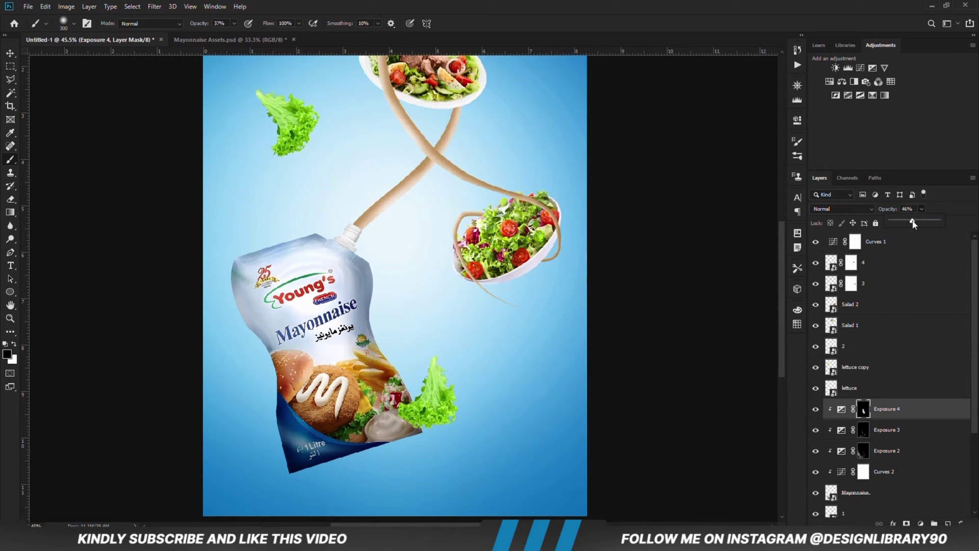
left_click_drag(912, 223, 911, 222)
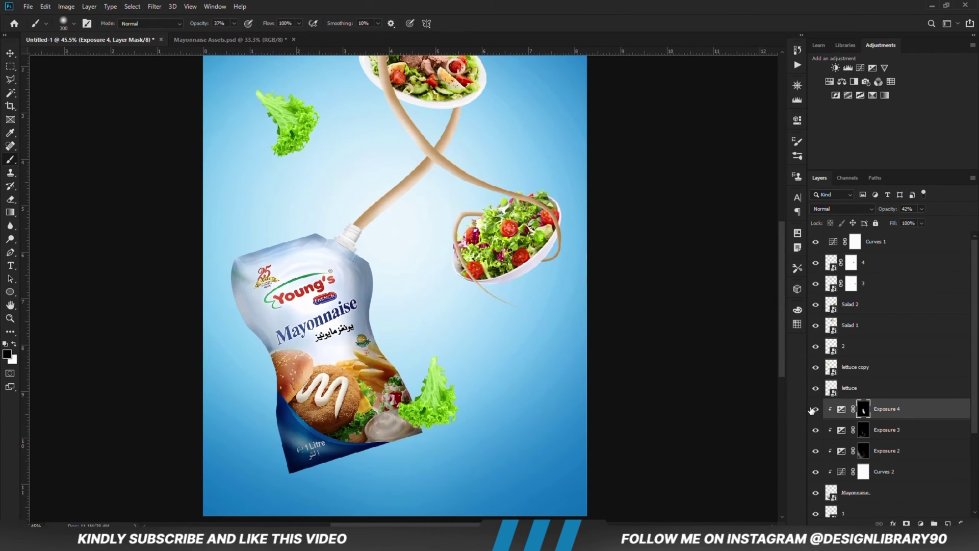
key("v")
left_click(124, 269)
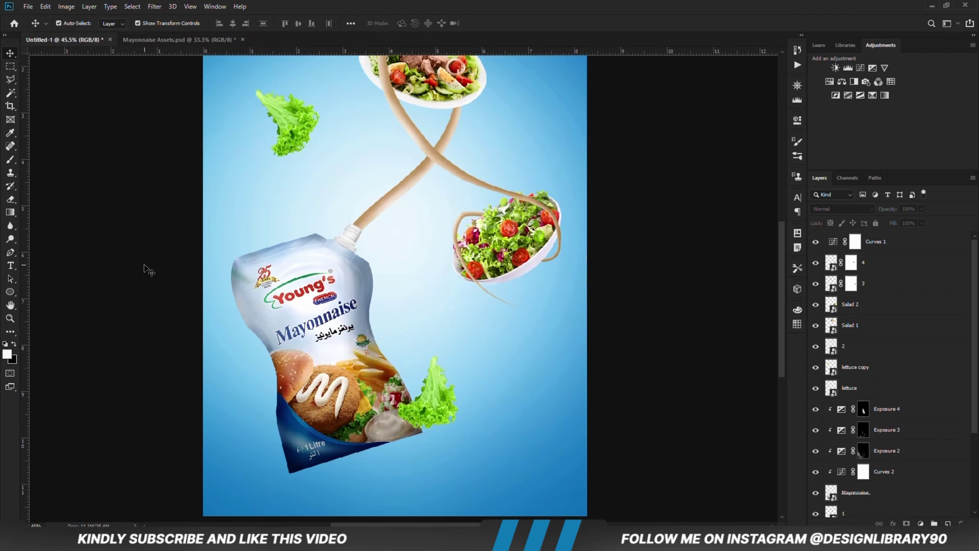
Step: Add an Exposure 5 layer at -2.72 clipped to Mayonnaise, with its mask inverted
left_click(279, 260)
left_click(920, 523)
left_click(918, 410)
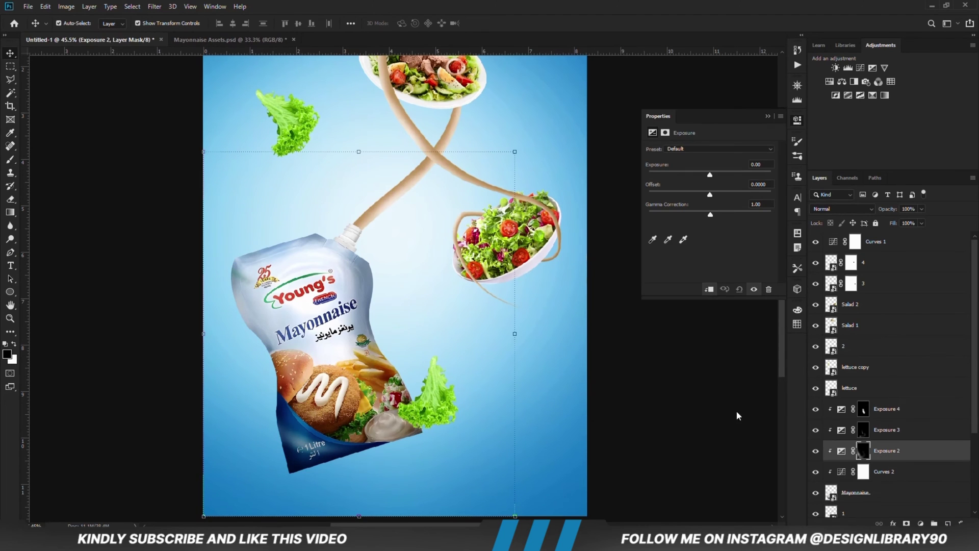
left_click_drag(710, 174, 685, 174)
left_click(797, 120)
key("ctrl+i")
Step: Brush shade near the spout with a size-175 brush, comparing Exposure 5 on and off
key("b")
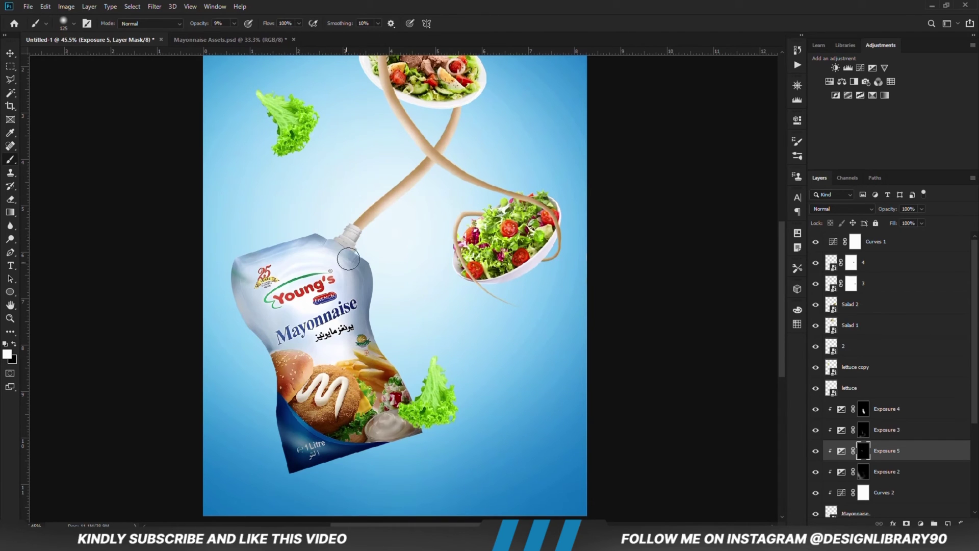
key("x")
key("bracketright")
key("bracketright")
left_click(816, 451)
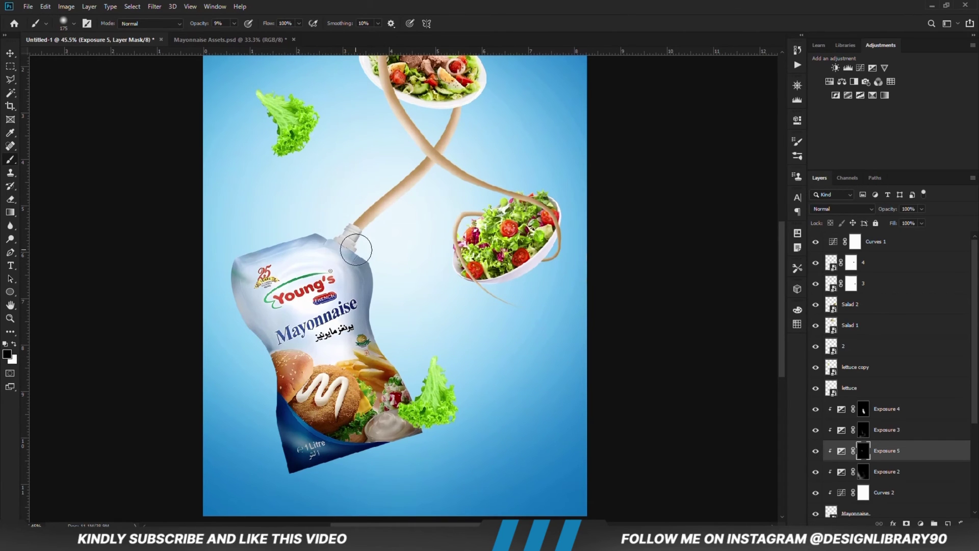
left_click(816, 451)
key("v")
key("ctrl+minus")
key("ctrl+minus")
left_click(604, 287)
key("ctrl+plus")
key("ctrl+plus")
Step: Add an Exposure 6 layer clipped to Salad 1, with its mask inverted
left_click(850, 325)
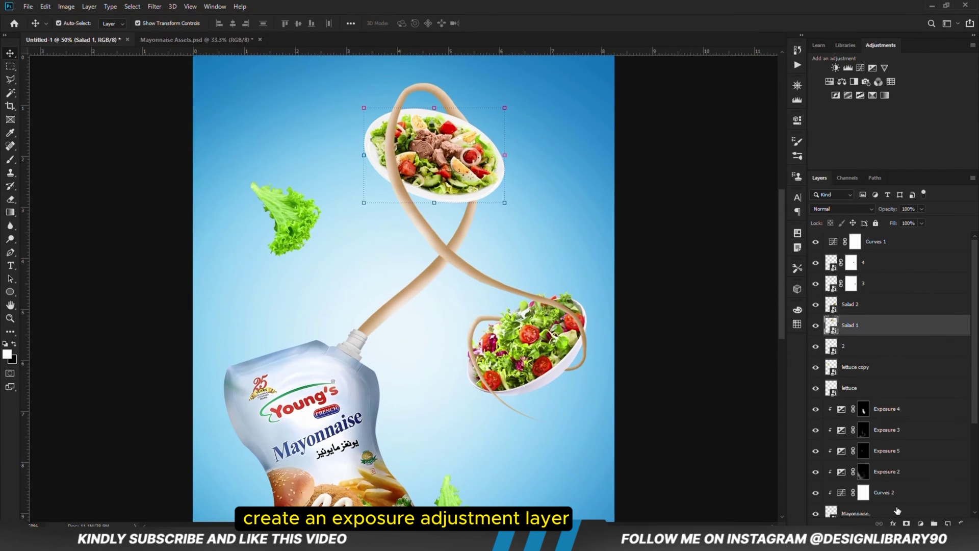
left_click(921, 523)
left_click(913, 401)
left_click(709, 289)
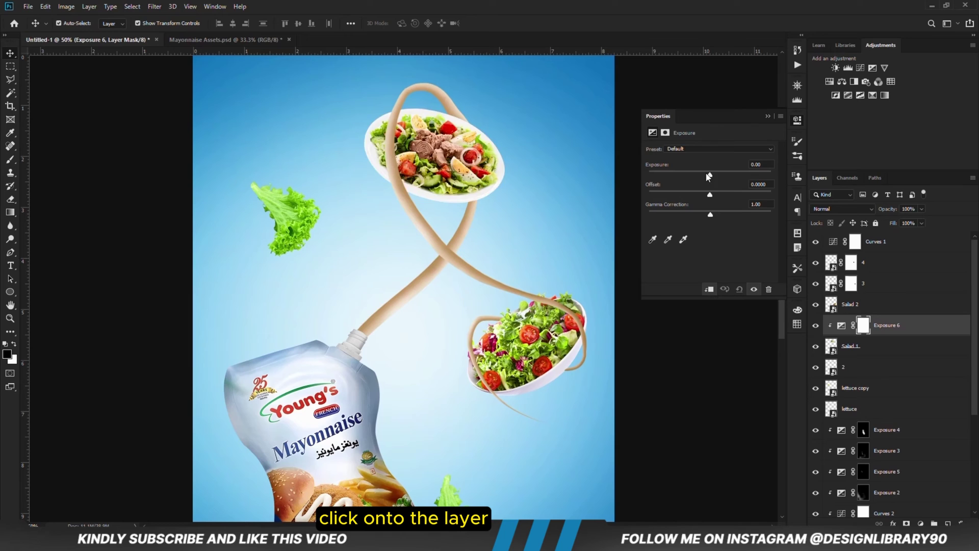
left_click(767, 116)
key("ctrl+i")
Step: Paint white shading around the upper salad bowl with a 300-size brush at 6% opacity
key("b")
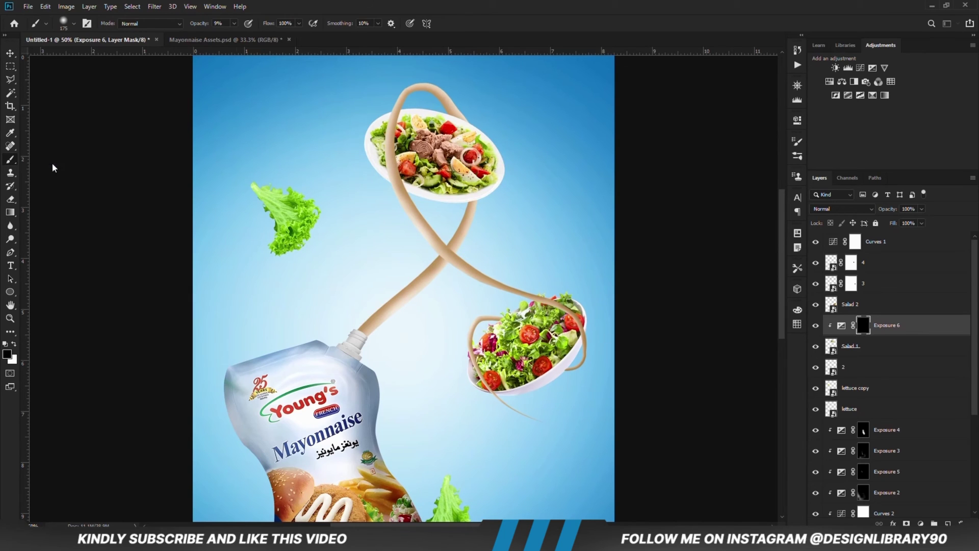
key("x")
left_click_drag(232, 38, 235, 38)
key("bracketright")
key("bracketright")
key("bracketright")
mouse_move(448, 147)
left_mouse_down()
mouse_move(508, 196)
mouse_move(404, 201)
mouse_move(362, 105)
mouse_move(514, 178)
left_mouse_up()
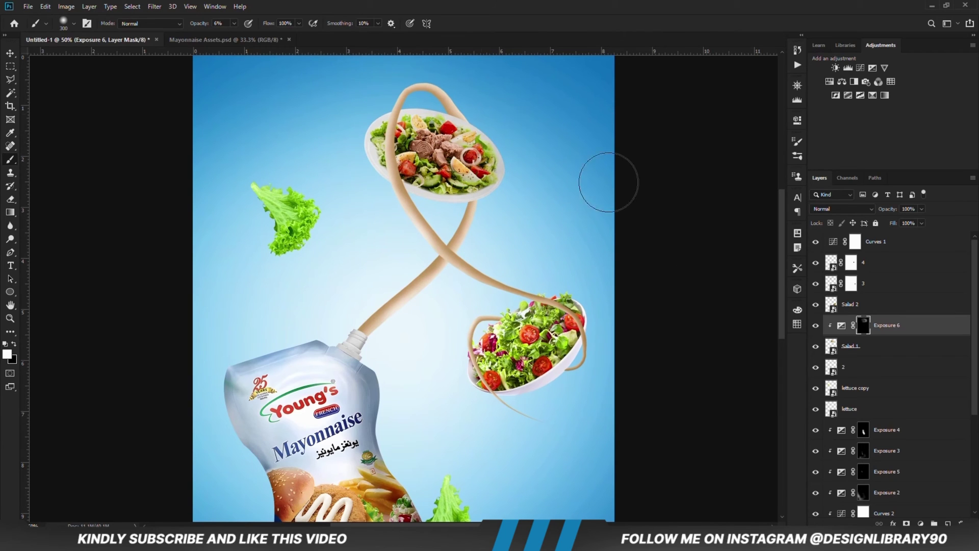
Step: Add an Exposure 7 layer at -3.83 clipped to Salad 2, with its mask inverted
key("v")
left_click(850, 304)
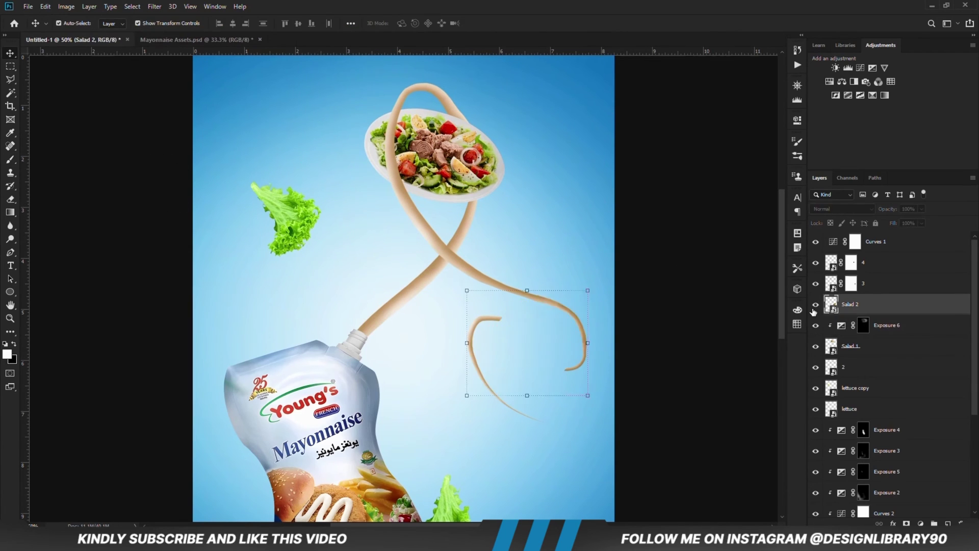
left_click(921, 523)
left_click(913, 395)
left_click(709, 289)
left_click_drag(709, 175, 678, 174)
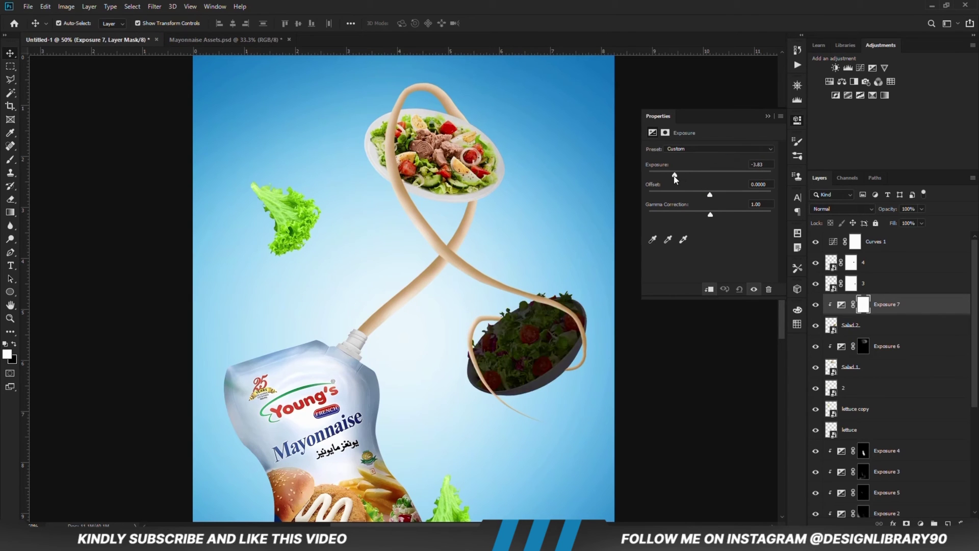
left_click(863, 304)
key("ctrl+i")
Step: Brush darkening onto the lower salad bowl's edges
right_click(10, 159)
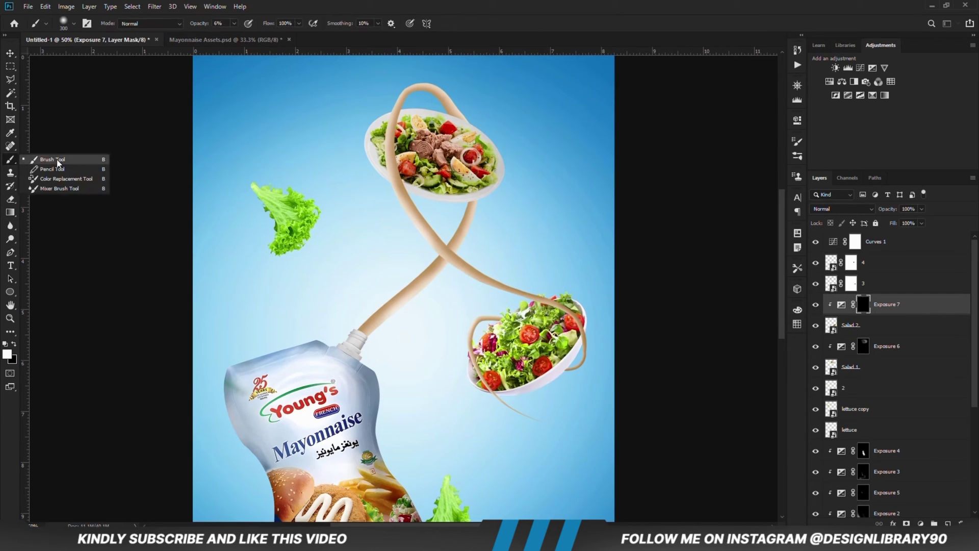
left_click(51, 159)
mouse_move(601, 340)
left_mouse_down()
mouse_move(509, 393)
mouse_move(591, 331)
mouse_move(492, 317)
mouse_move(529, 390)
left_mouse_up()
Step: Add a Curves 3 layer clipped to the lettuce copy that darkens it
key("v")
left_click(102, 175)
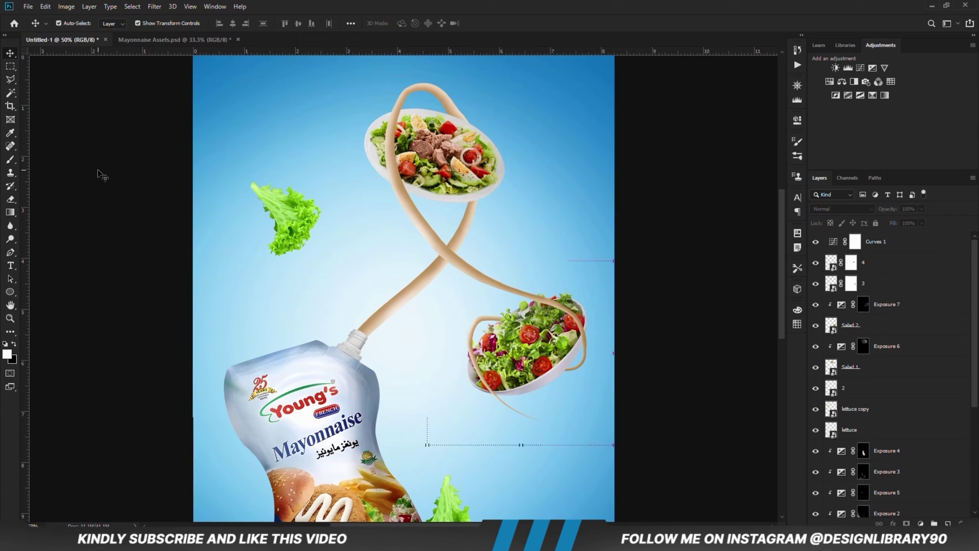
left_click(298, 229)
left_click(920, 524)
left_click(918, 390)
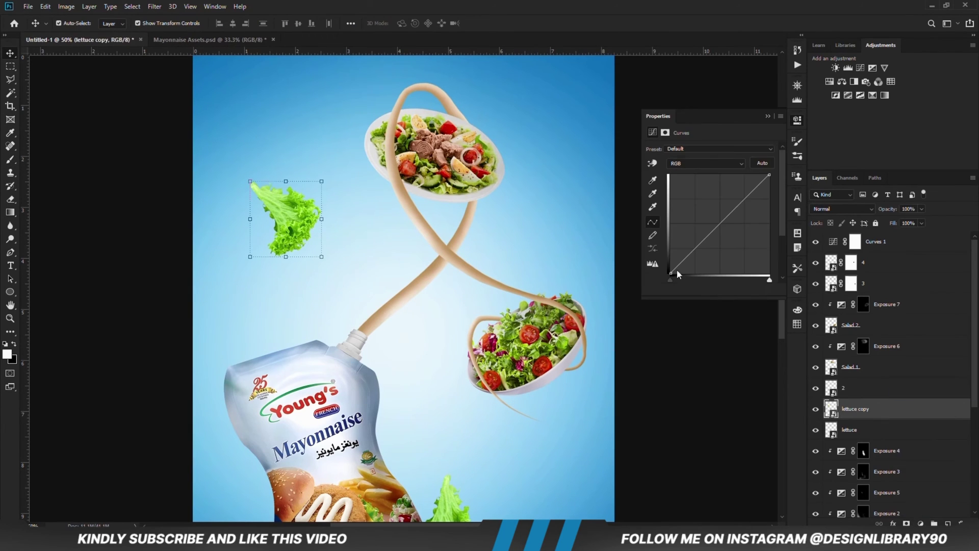
key("ctrl+alt+g")
left_click_drag(700, 245, 699, 251)
left_click(754, 288)
left_click(754, 289)
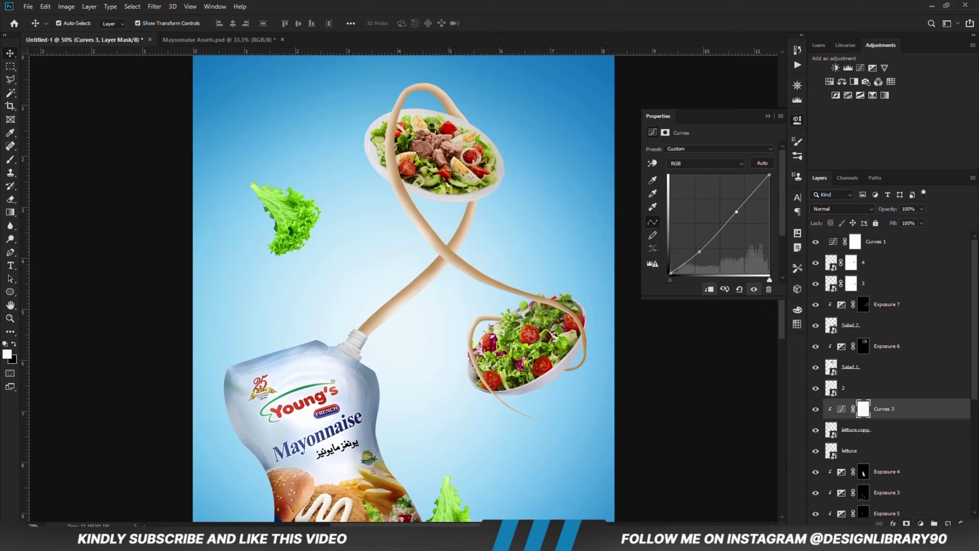
Step: Add a darkening Exposure 8 layer clipped to the lettuce, with its mask inverted
left_click(872, 68)
key("ctrl+alt+g")
left_click_drag(709, 175, 696, 175)
left_click(797, 121)
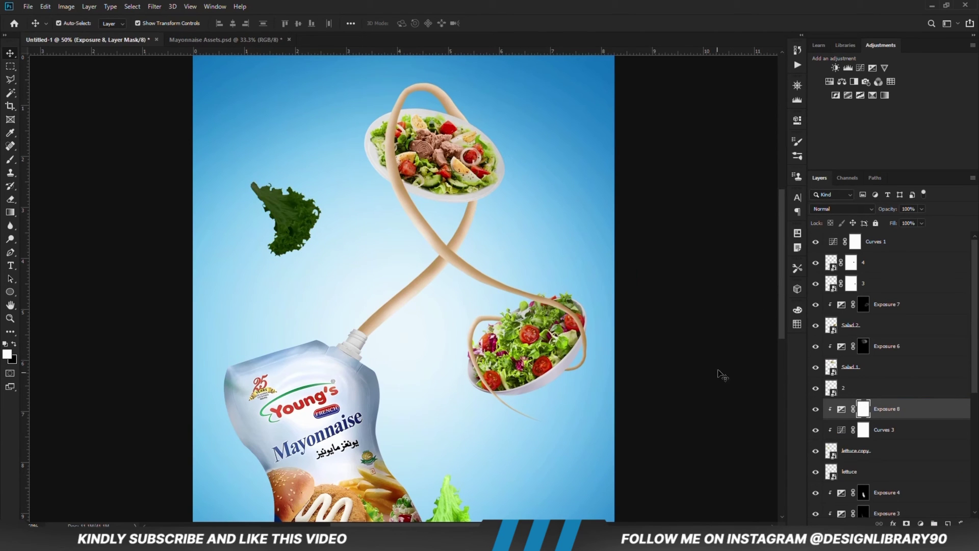
key("ctrl+i")
Step: Paint shading onto the top-left lettuce at 10% brush opacity
key("b")
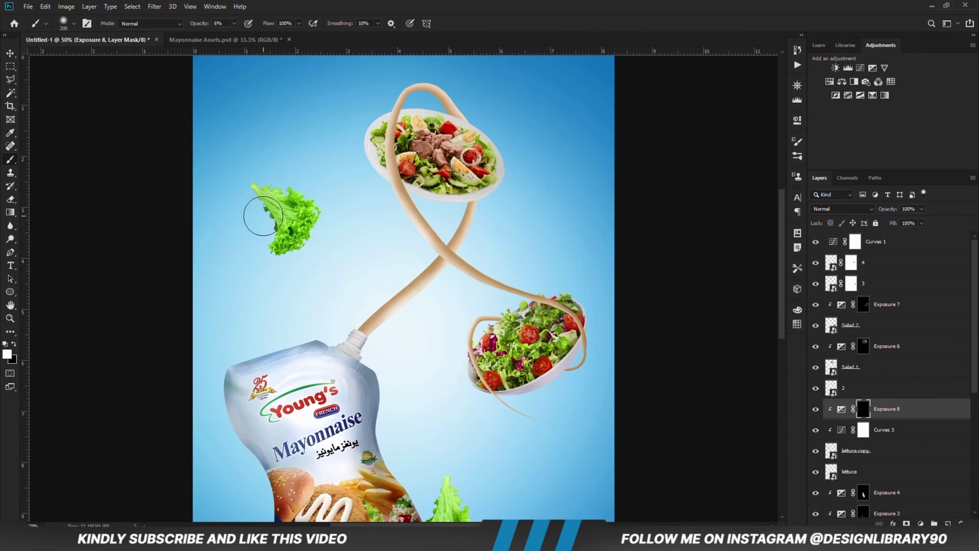
left_click_drag(234, 23, 236, 35)
left_click_drag(246, 186, 273, 230)
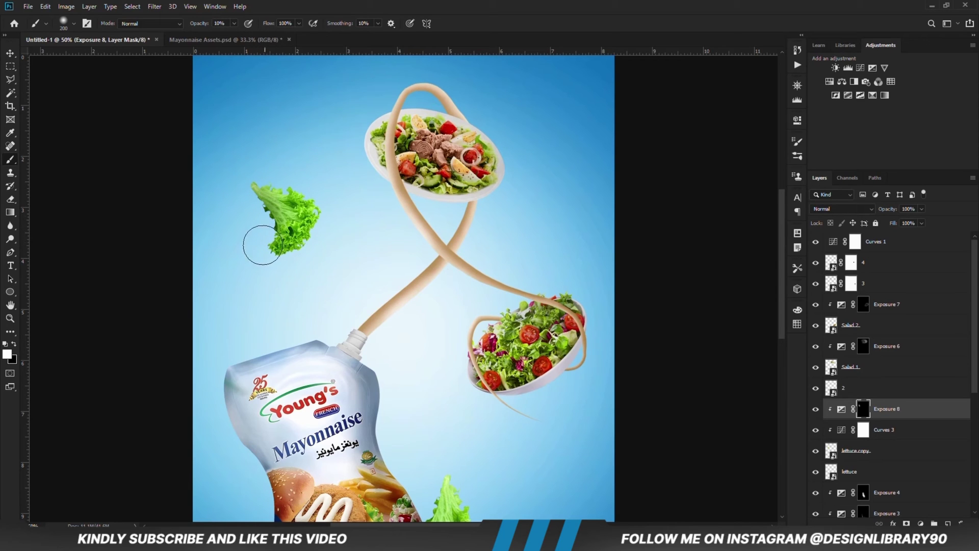
Step: Add a brightening Exposure 9 layer clipped to the lettuce, with its mask inverted
left_click(920, 523)
left_click(918, 404)
left_click(710, 289)
left_click_drag(710, 174, 723, 174)
left_click(797, 120)
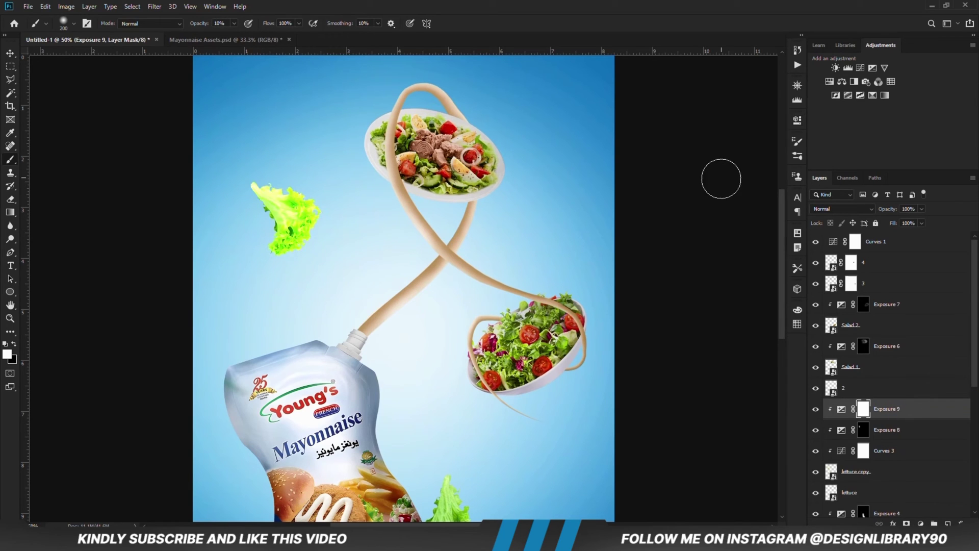
key("ctrl+i")
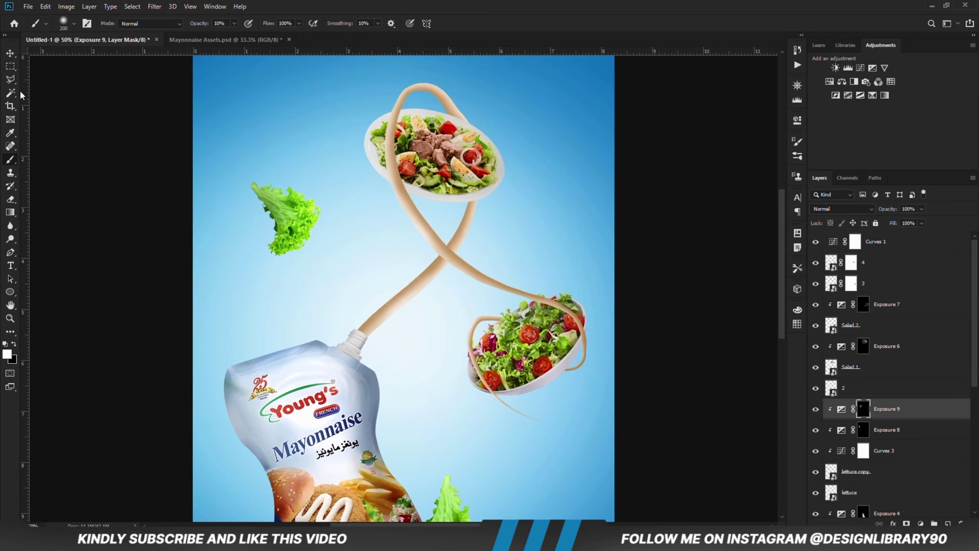
Step: Select the lettuce layer beside the pouch
key("v")
key("alt+bracketleft")
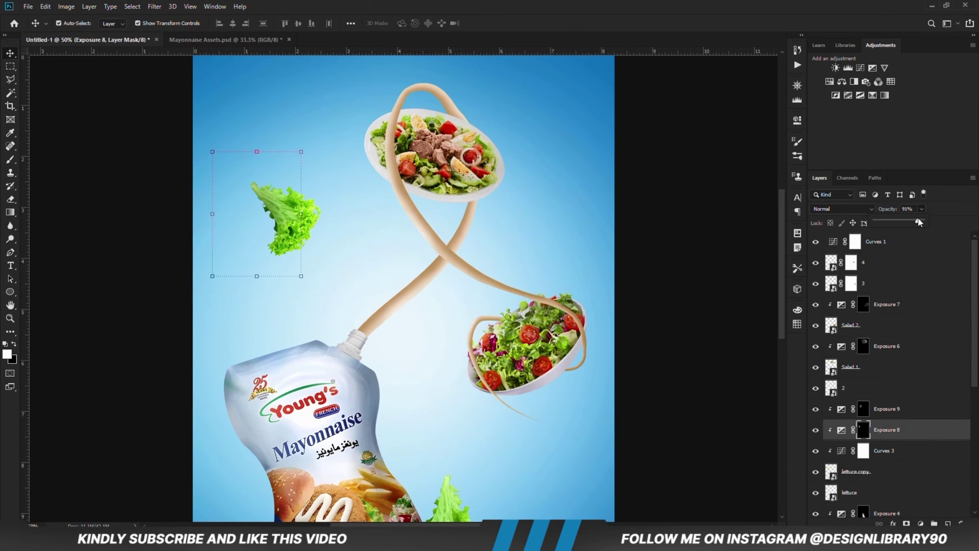
key("alt+bracketleft")
key("alt+bracketleft")
key("alt+bracketleft")
scroll(782, 283, "down", 3)
left_click(921, 523)
Step: Add a darkening clipped Curves 4 and a darker Exposure 10 with inverted mask to the lower lettuce
left_click(924, 410)
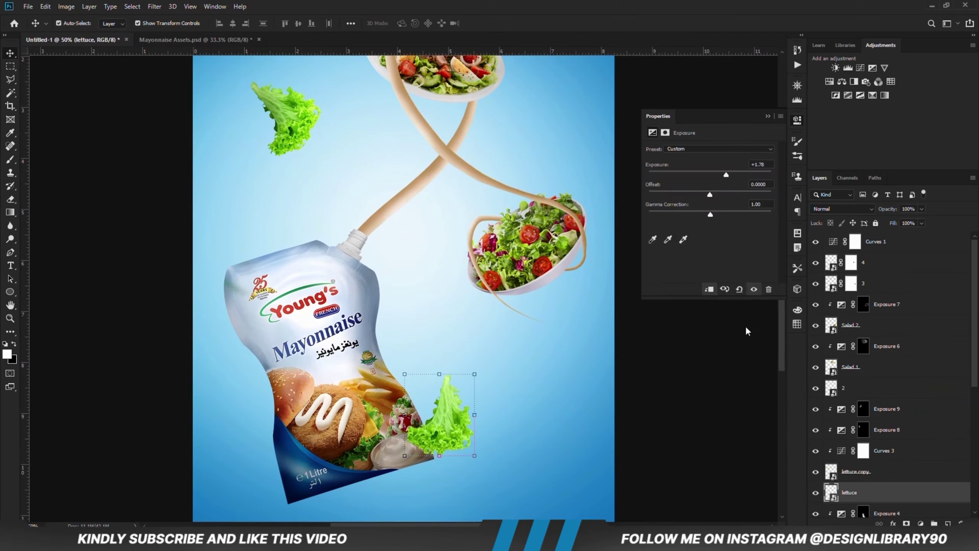
left_click_drag(887, 450, 900, 480)
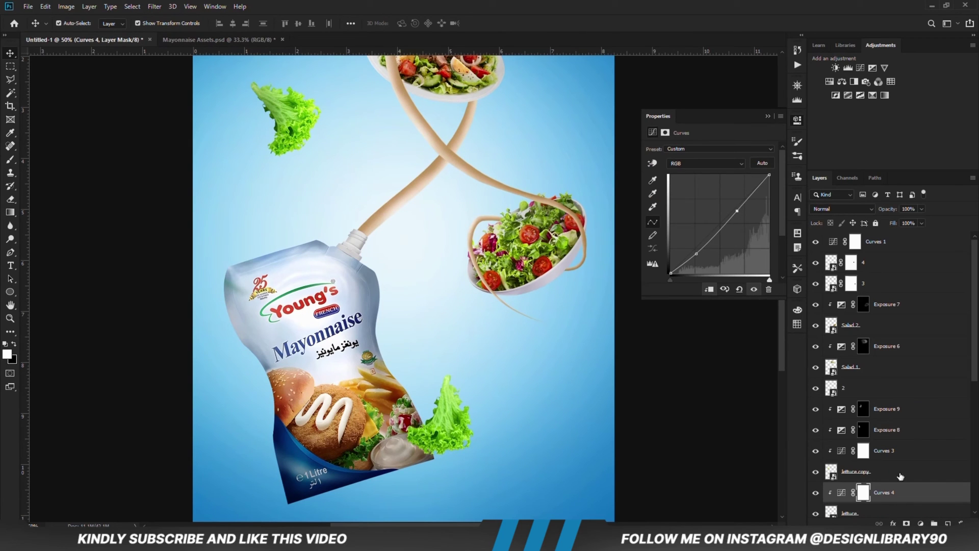
left_click(921, 524)
left_click(924, 410)
left_click_drag(711, 168, 691, 168)
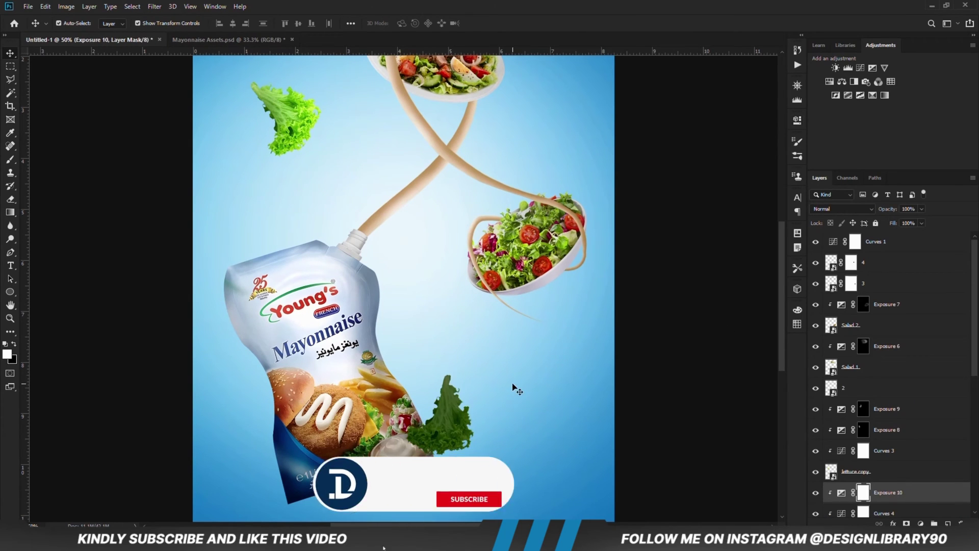
key("ctrl+i")
key("b")
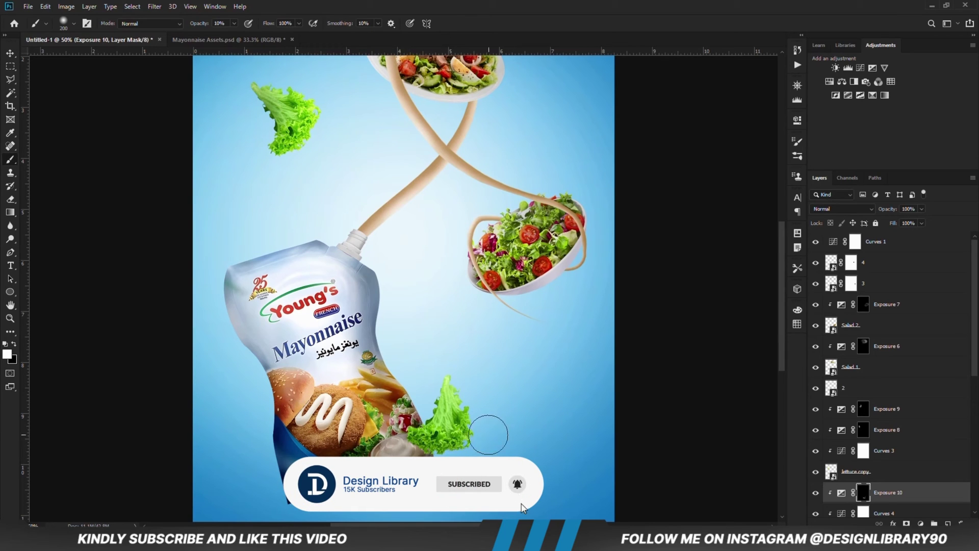
Step: Add Exposure 11 at +2.06 with an inverted mask and brush highlights onto the lower lettuce
left_click(920, 523)
left_click(924, 410)
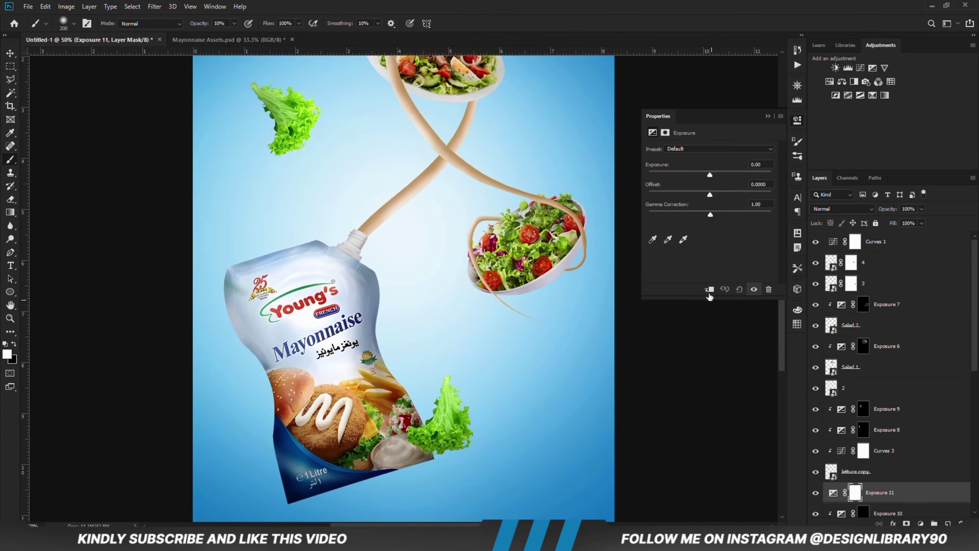
left_click_drag(710, 175, 729, 174)
key("ctrl+i")
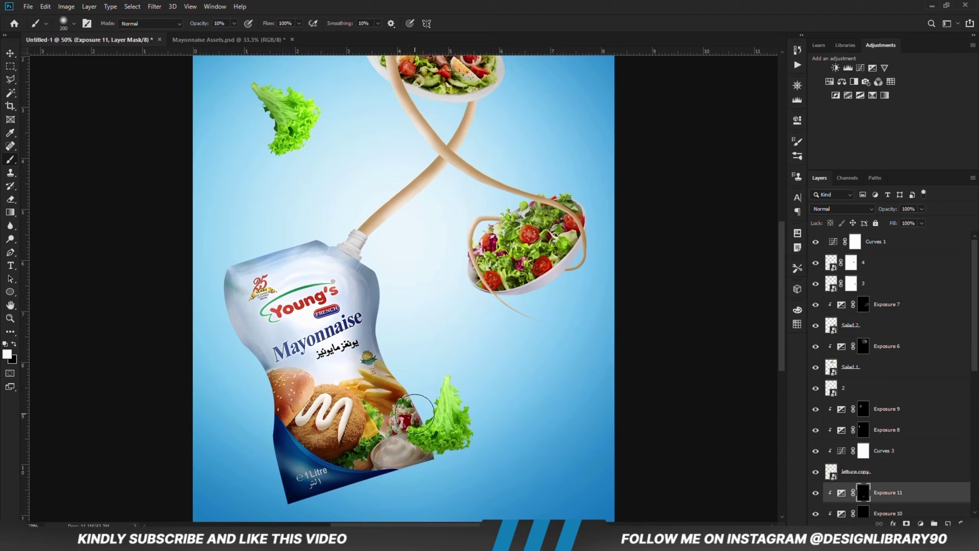
key("ctrl+z")
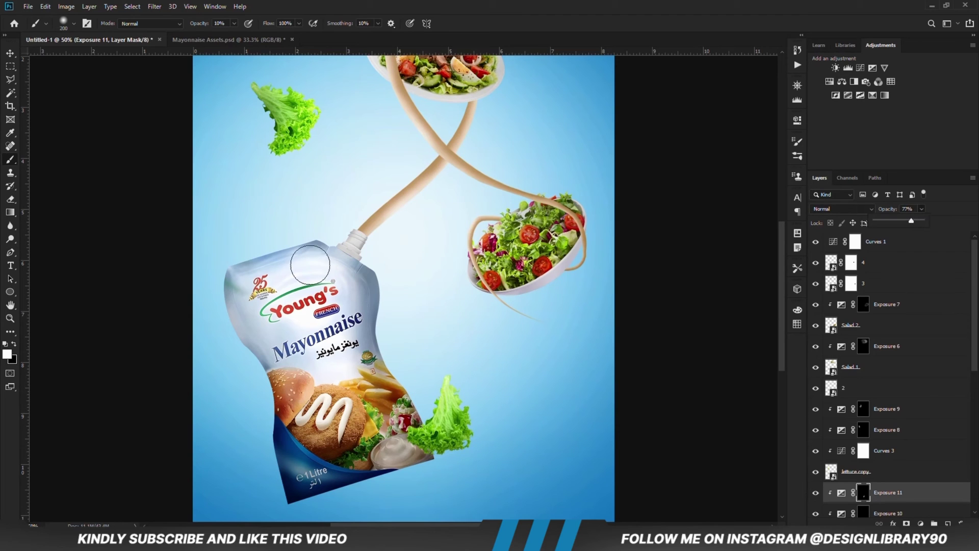
key("v")
left_click(316, 357)
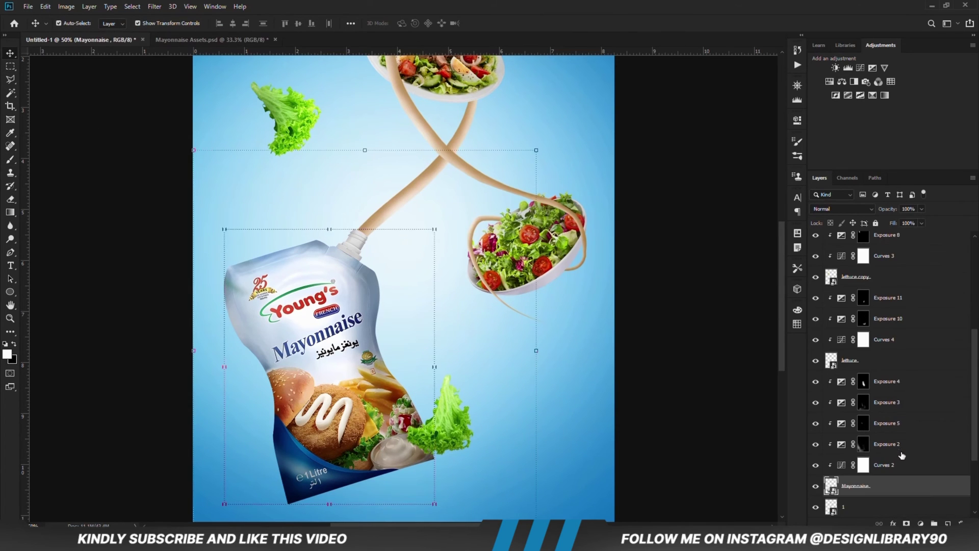
Step: Add a darkening Exposure 12 above Exposure 2 and paint shadow on the pouch's lower right edge
left_click(902, 455)
left_click(920, 523)
left_click(913, 400)
left_click_drag(703, 171, 675, 171)
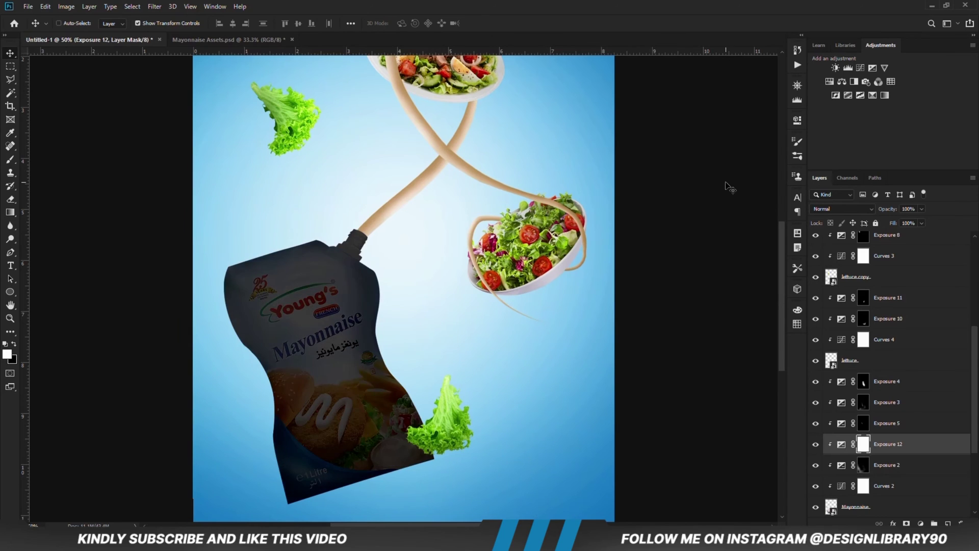
key("ctrl+i")
key("b")
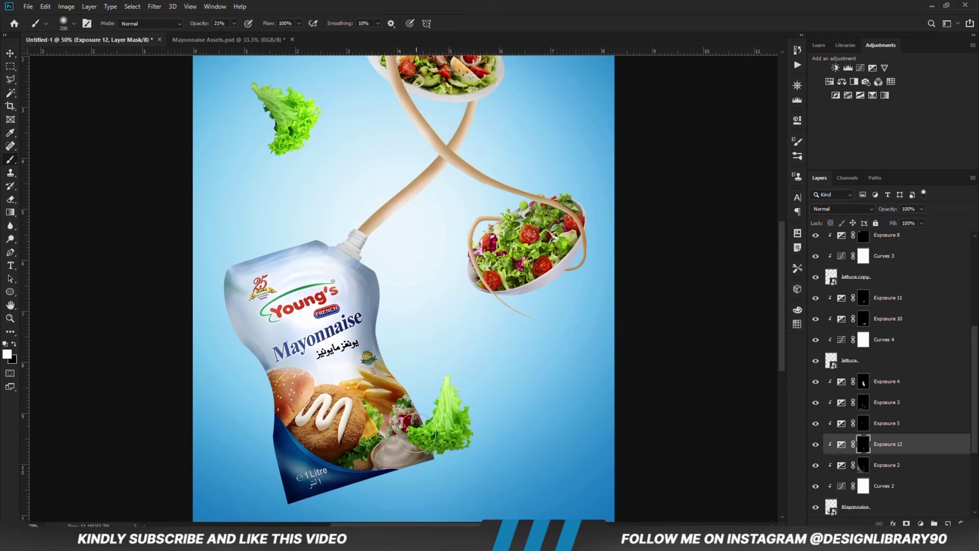
left_click_drag(416, 434, 433, 438)
Step: Zoom out to the whole poster and select the sauce stream layer
key("x")
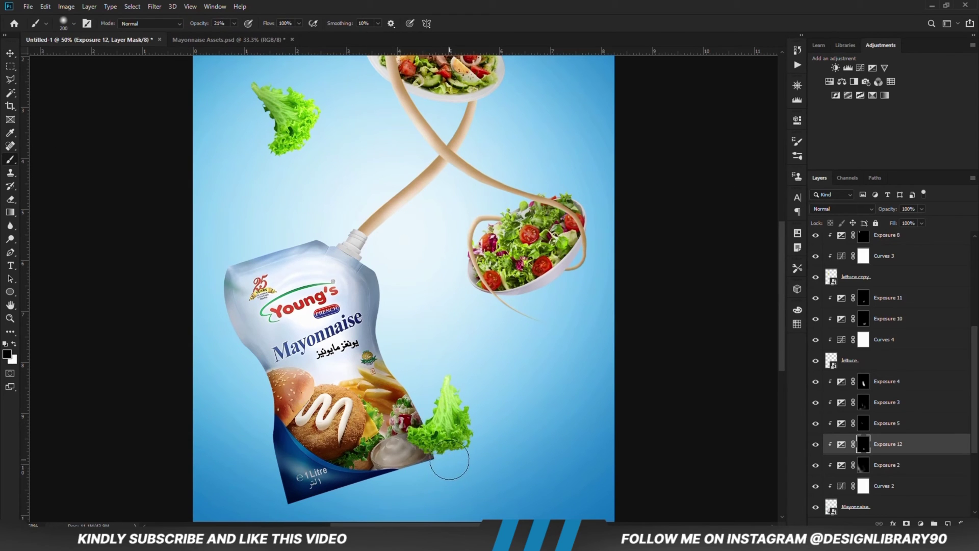
key("ctrl+minus")
key("ctrl+minus")
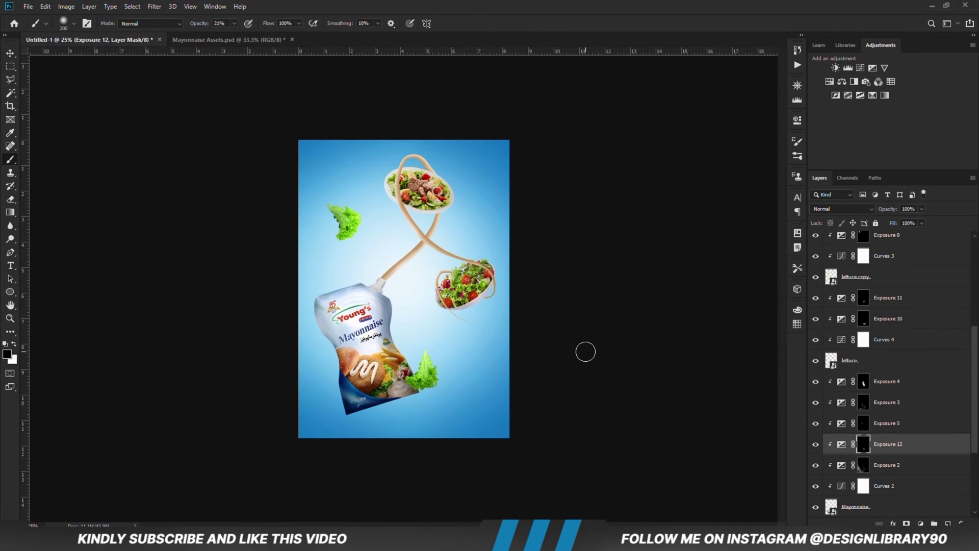
key("v")
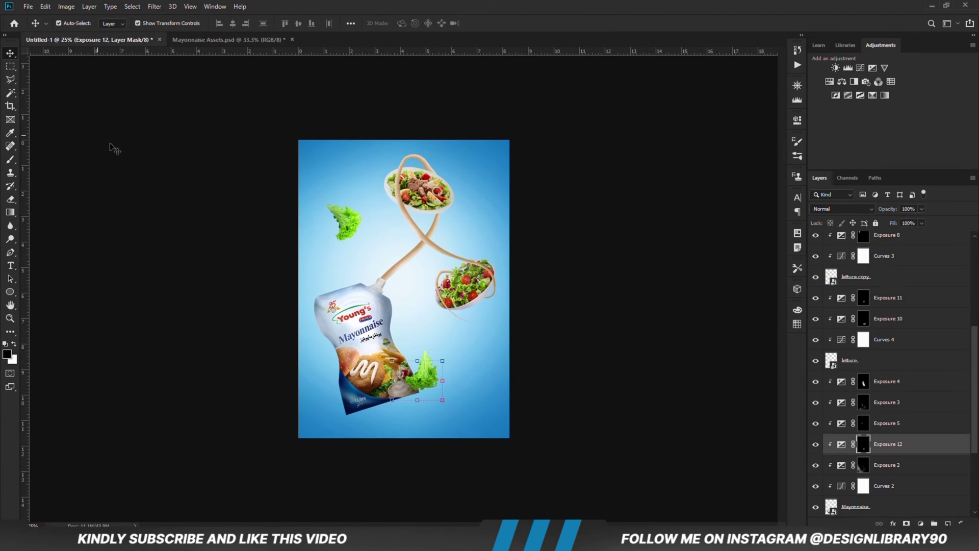
left_click(162, 184)
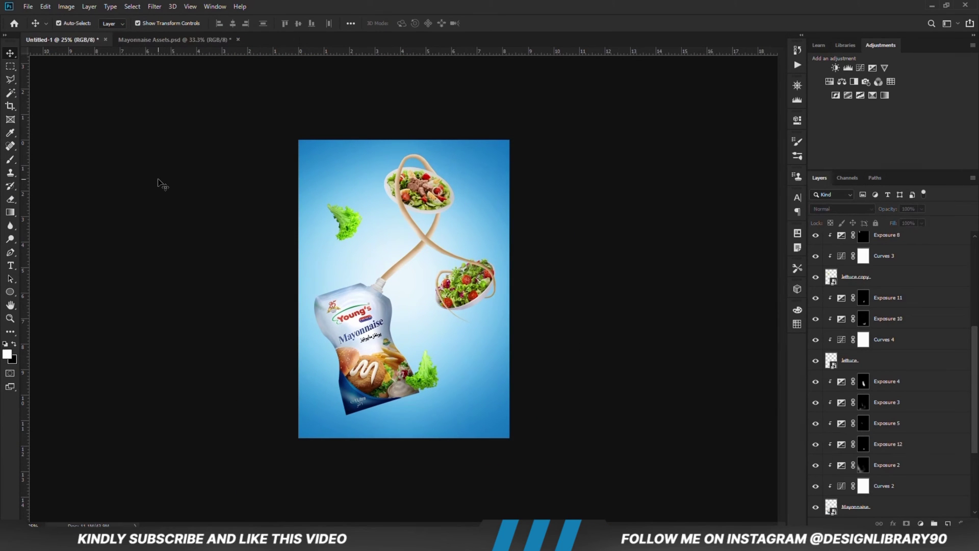
left_click(411, 261)
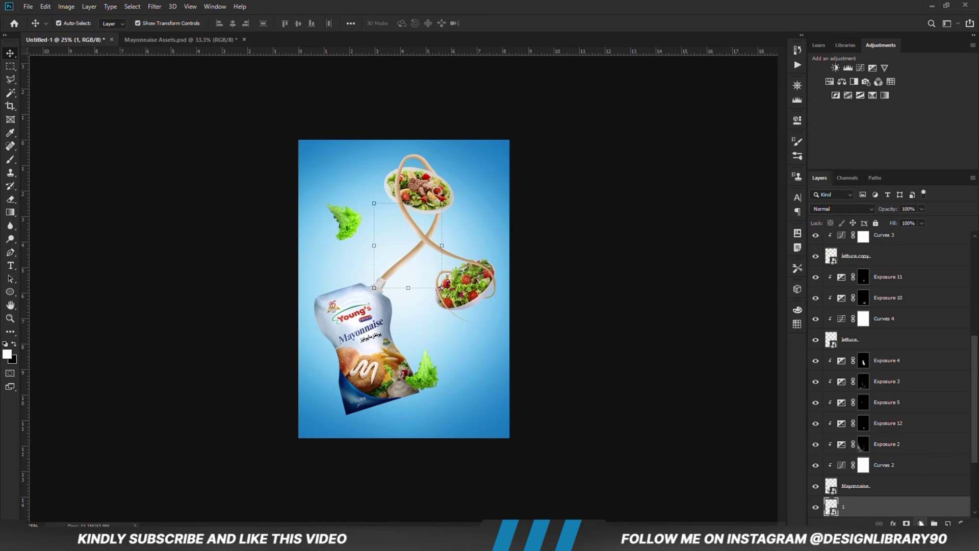
Step: Add a darkening Exposure 13 clipped to the sauce stream, with its mask inverted
left_click(920, 522)
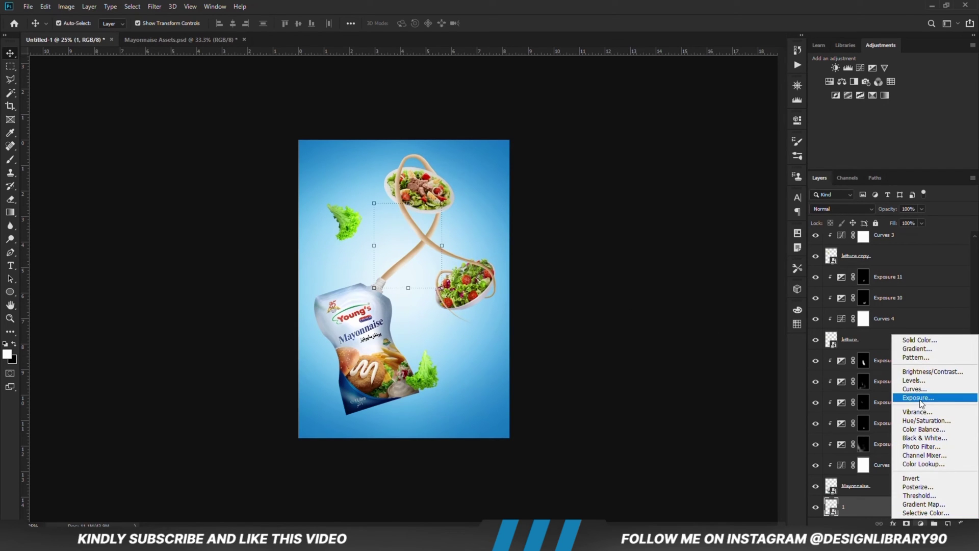
left_click(920, 398)
left_click(709, 290)
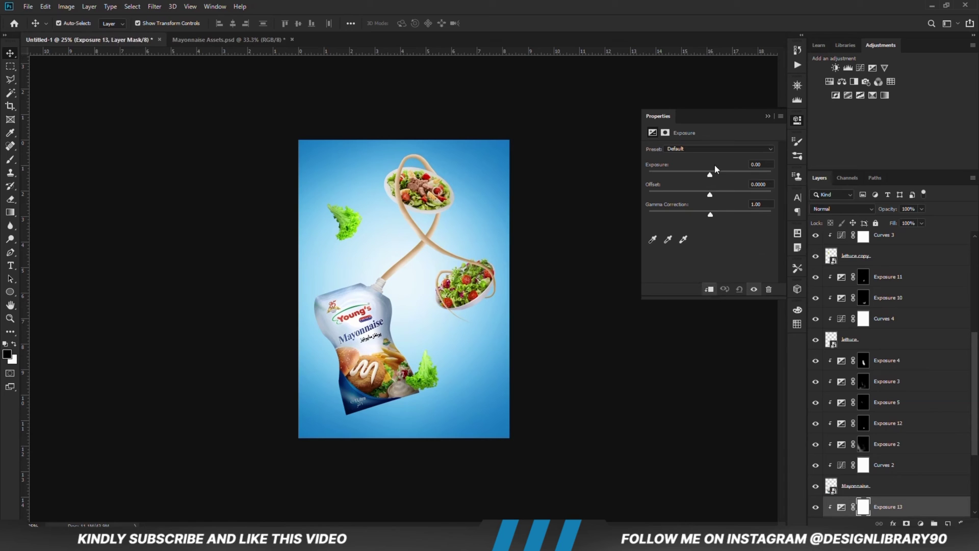
left_click_drag(709, 175, 675, 176)
left_click(768, 116)
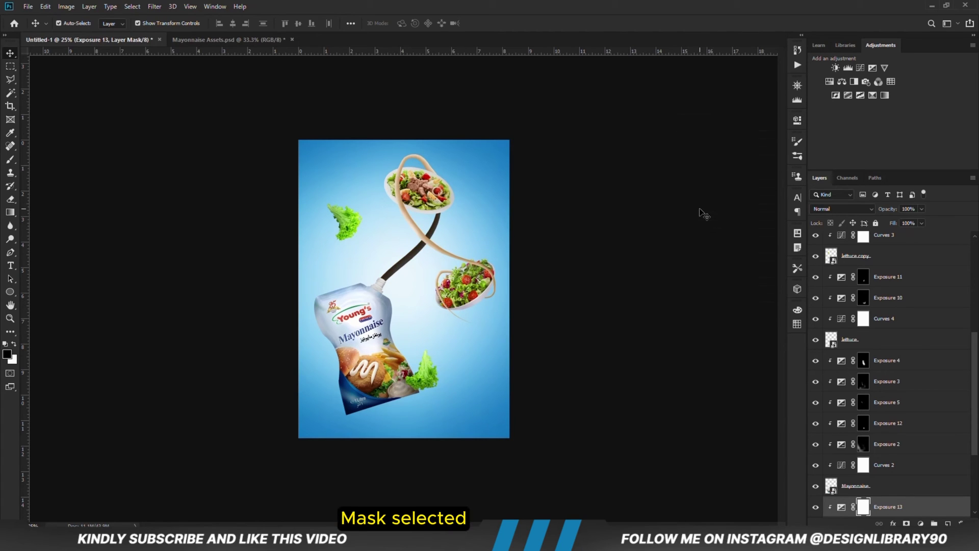
key("ctrl+i")
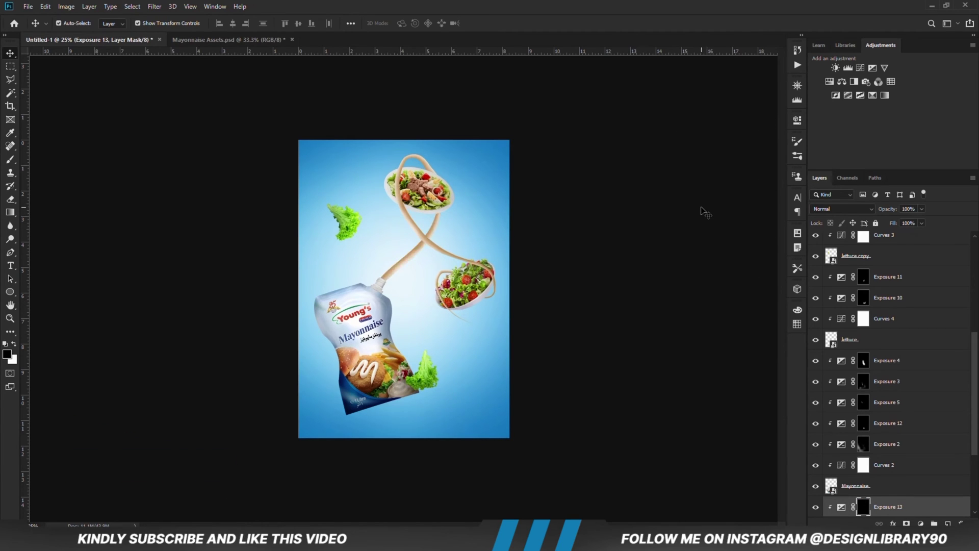
Step: Zoom back to 50% and pick the soft round brush at 15% opacity
key("ctrl+plus")
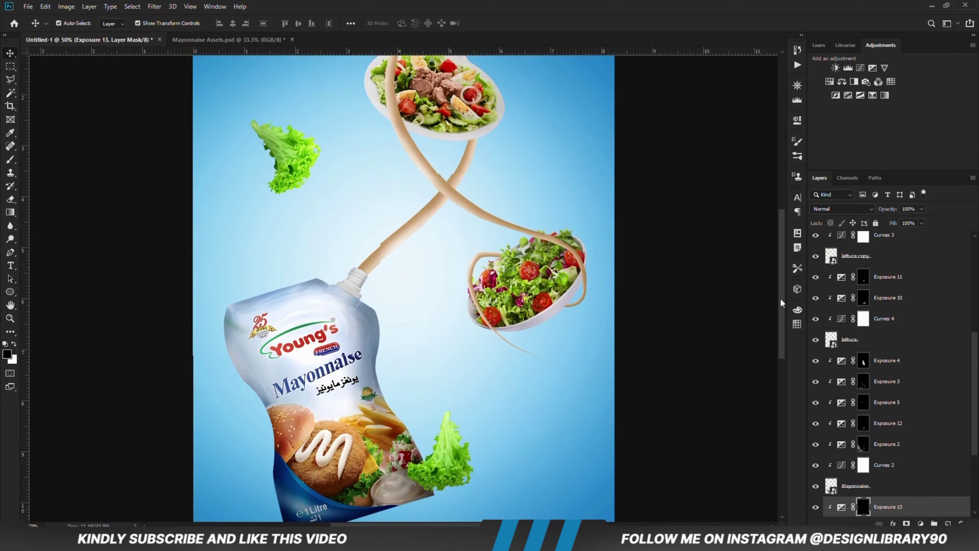
scroll(777, 288, "up", 5)
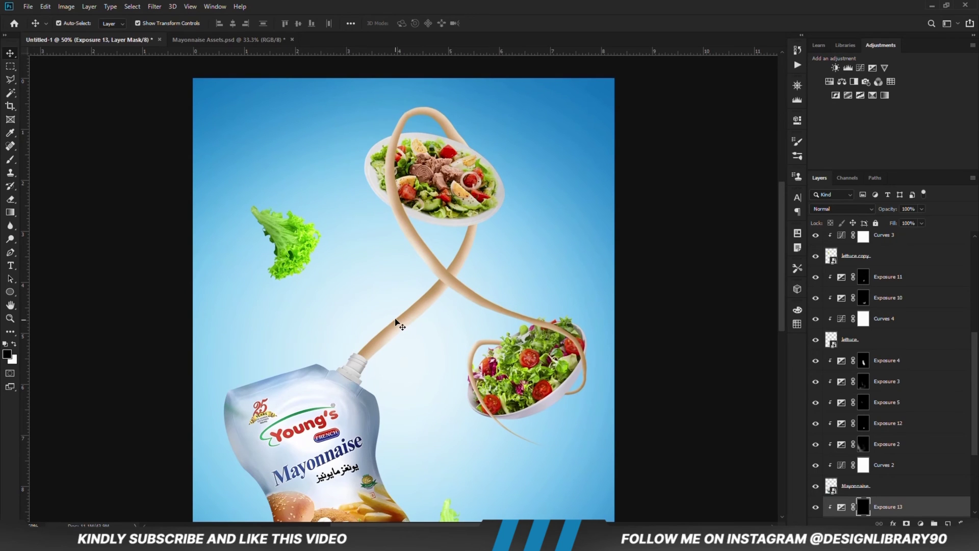
left_click(10, 160)
right_click(10, 159)
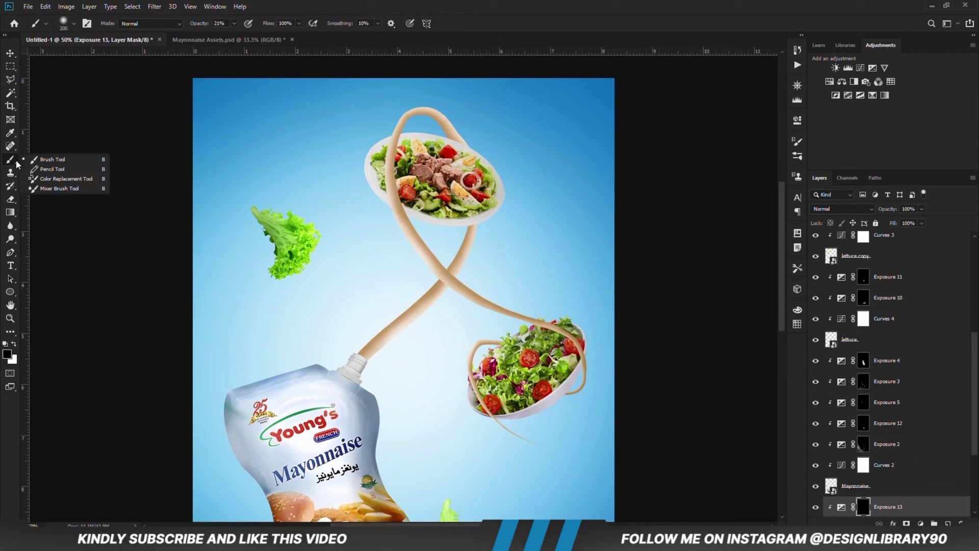
left_click(73, 163)
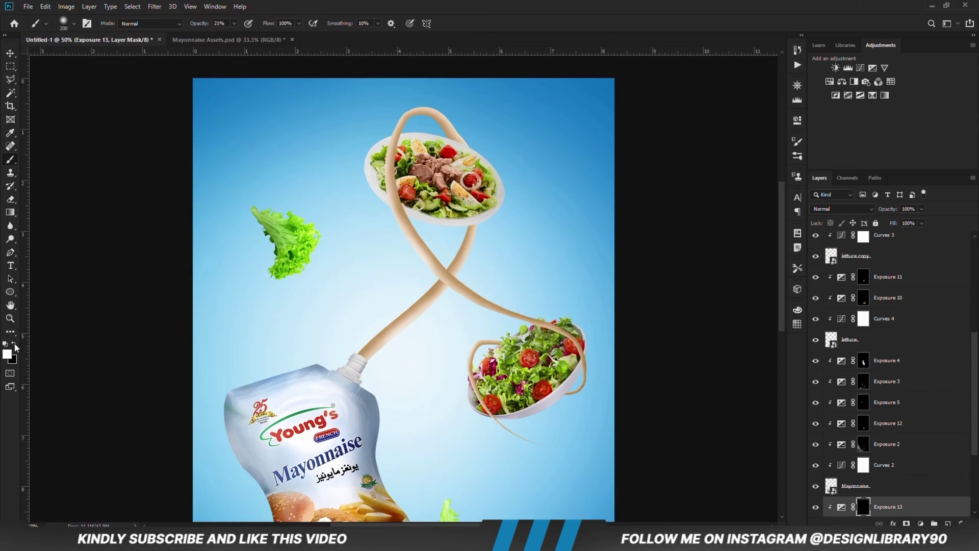
left_click(233, 24)
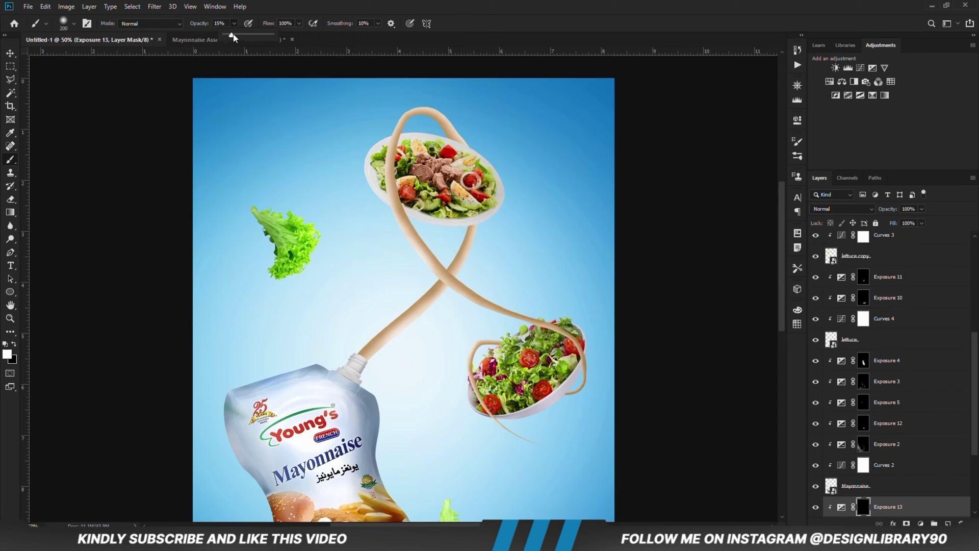
left_click(234, 37)
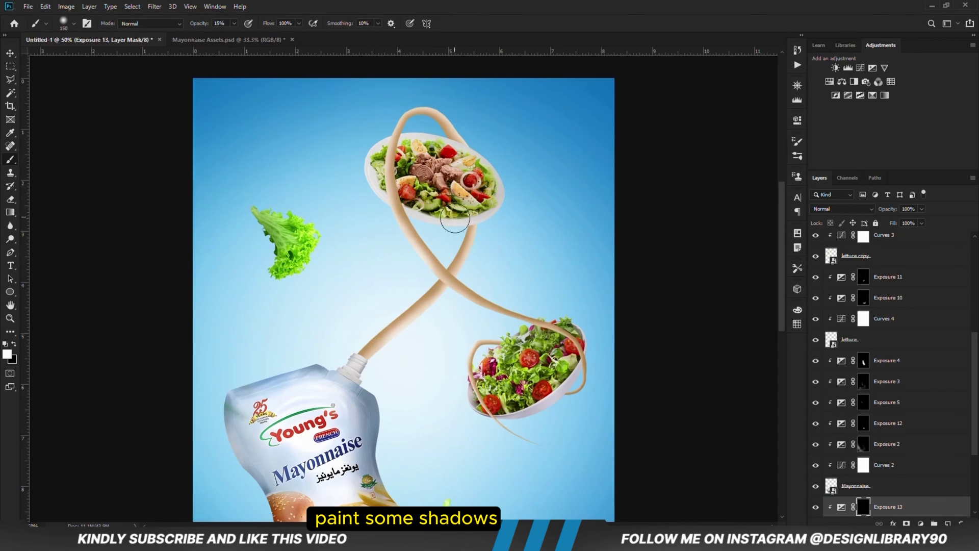
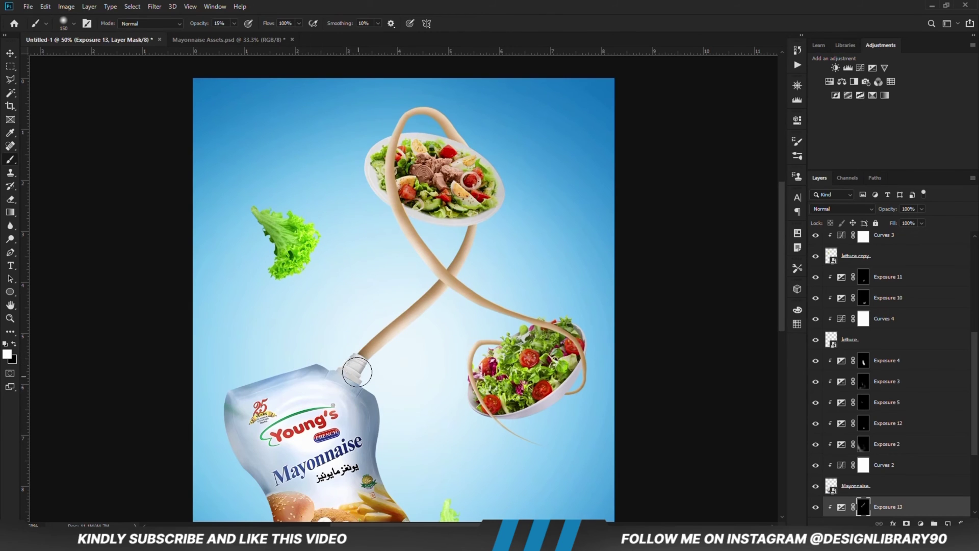
Step: Add an Exposure adjustment clipped to the sauce stream layer at about +4, with its mask inverted
key("x")
key("x")
left_click(921, 524)
left_click(918, 403)
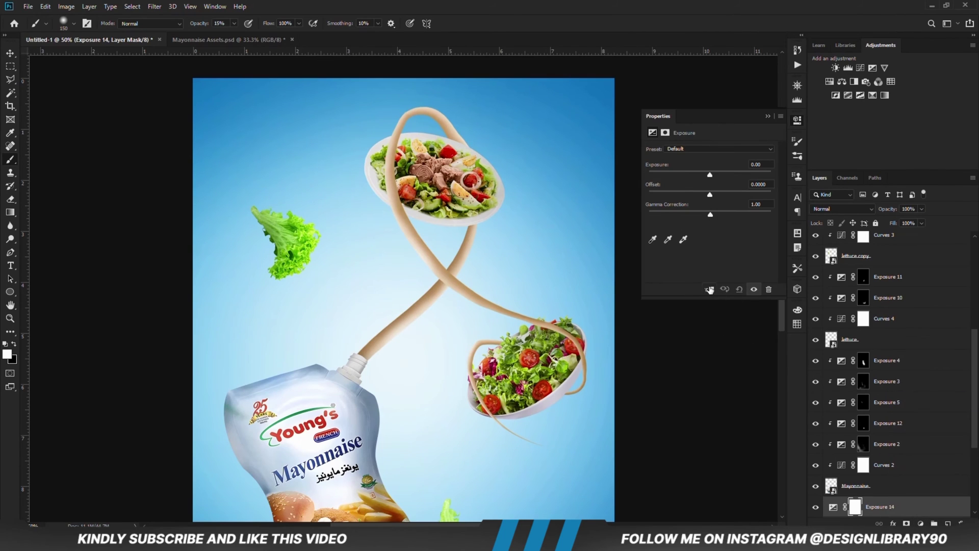
left_click(709, 289)
left_click_drag(725, 174, 747, 174)
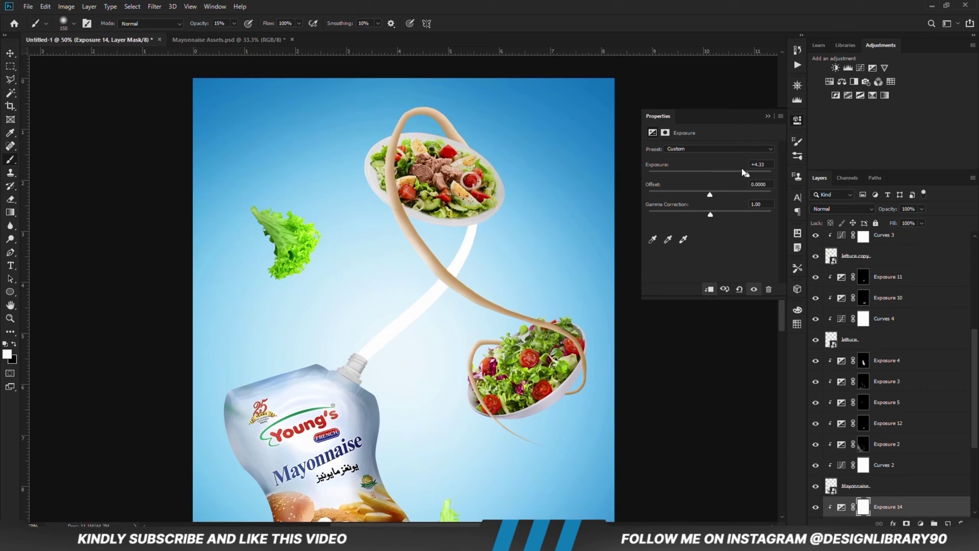
left_click(767, 116)
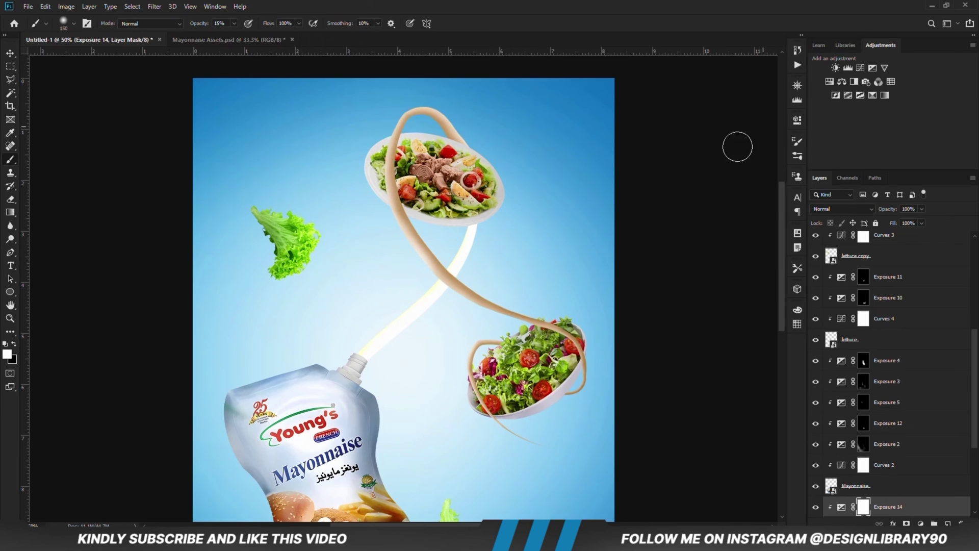
key("ctrl+i")
Step: Paint a soft white highlight along the lower sauce stream with a 200 px brush, comparing before and after
key("bracketright")
key("bracketright")
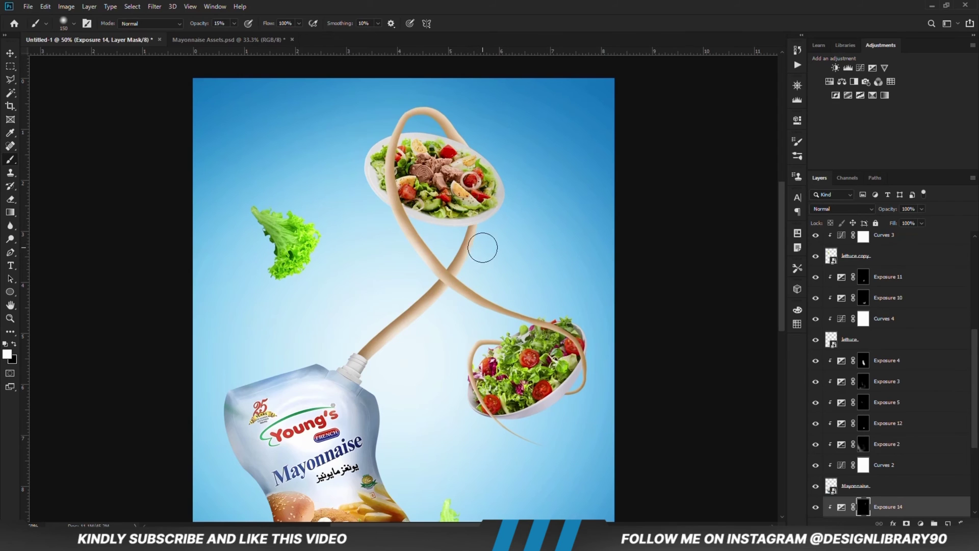
mouse_move(462, 288)
left_mouse_down()
mouse_move(363, 373)
mouse_move(465, 305)
mouse_move(417, 334)
mouse_move(465, 281)
left_mouse_up()
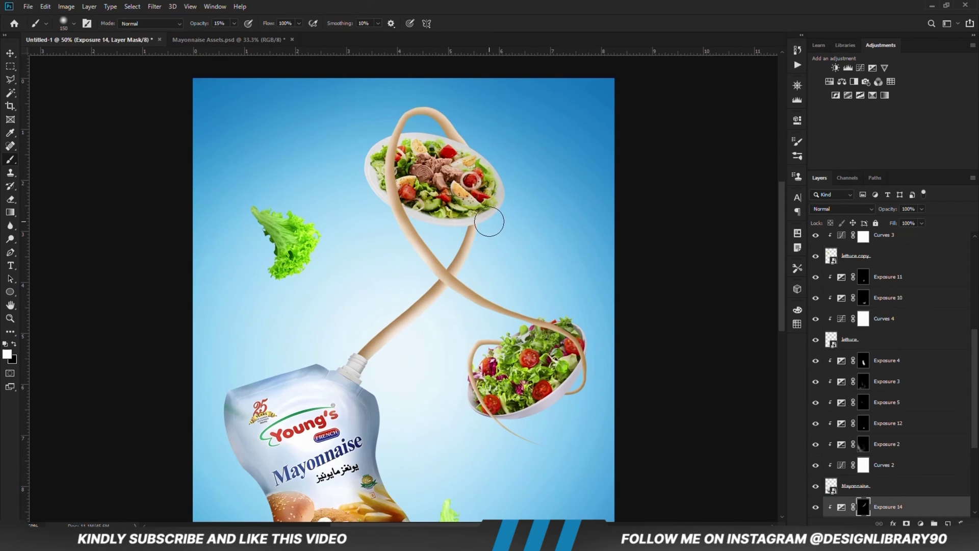
left_click(815, 507)
left_click(815, 507)
left_click(10, 53)
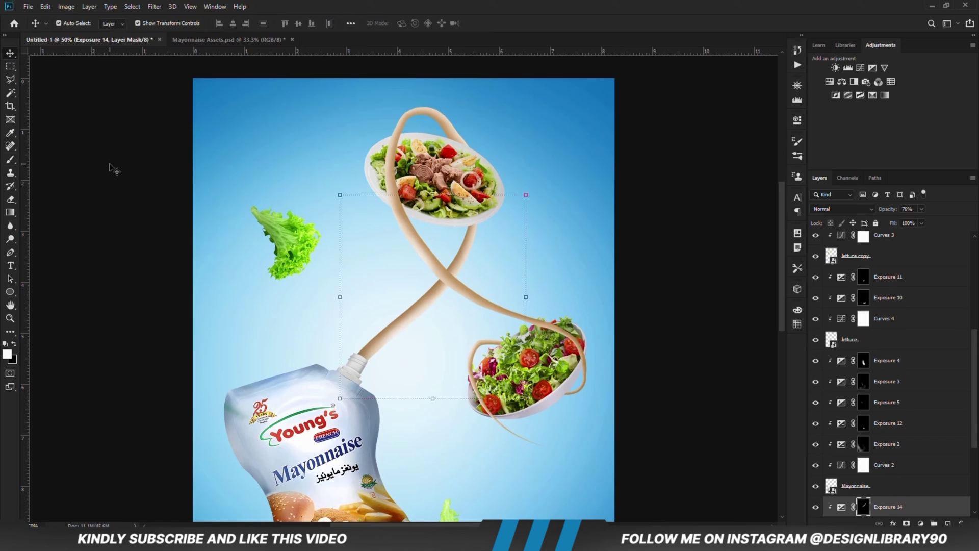
left_click(113, 170)
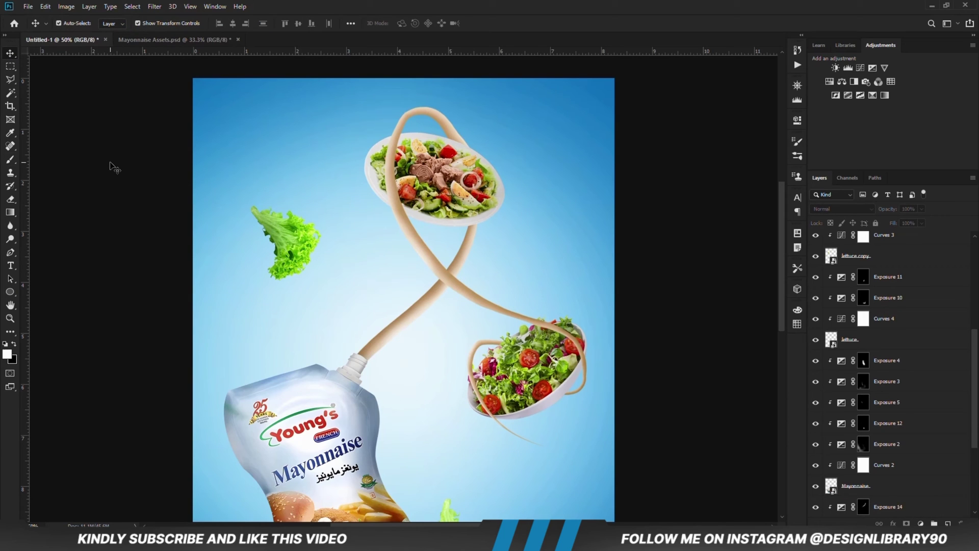
Step: Add a darkening Exposure adjustment clipped to the top loop layer 2, with its mask inverted
left_click(428, 118)
left_click(921, 524)
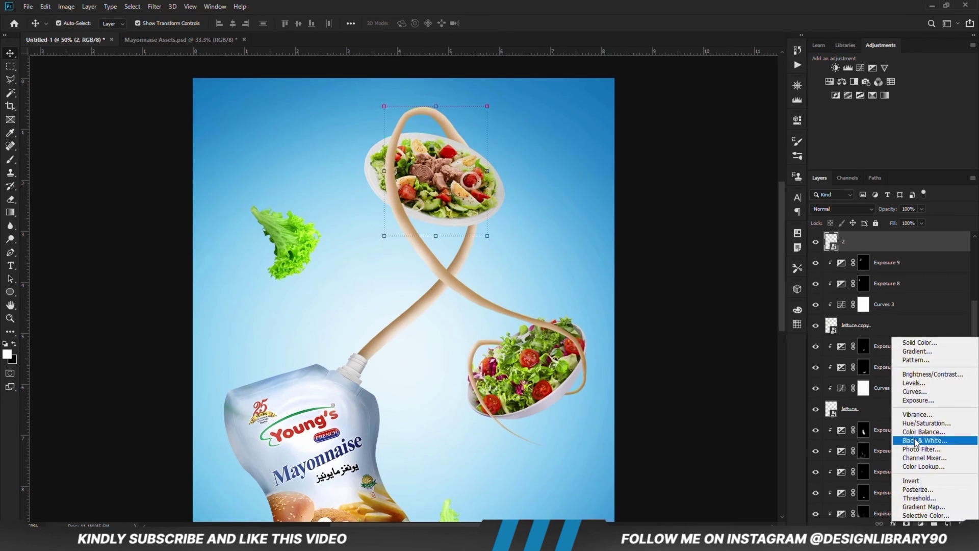
left_click(917, 403)
left_click(708, 290)
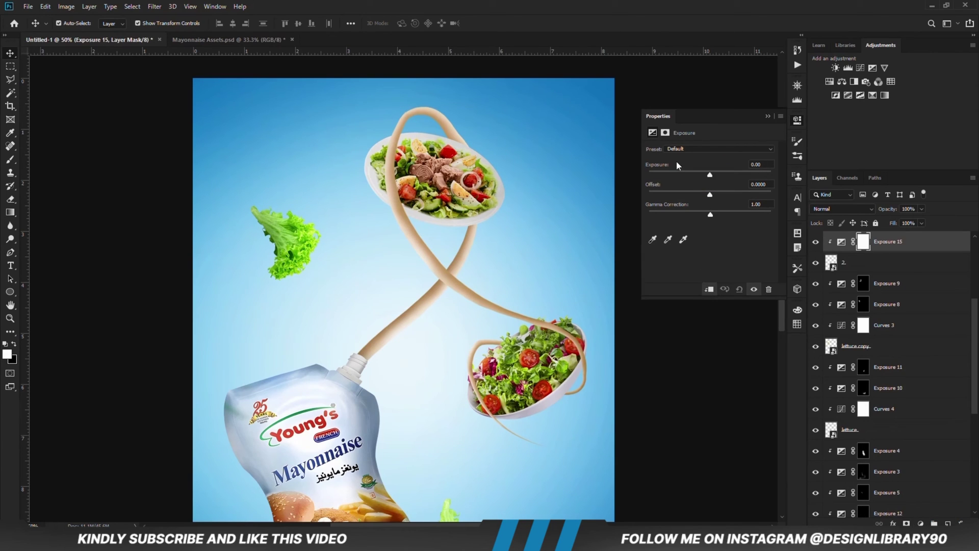
left_click(768, 116)
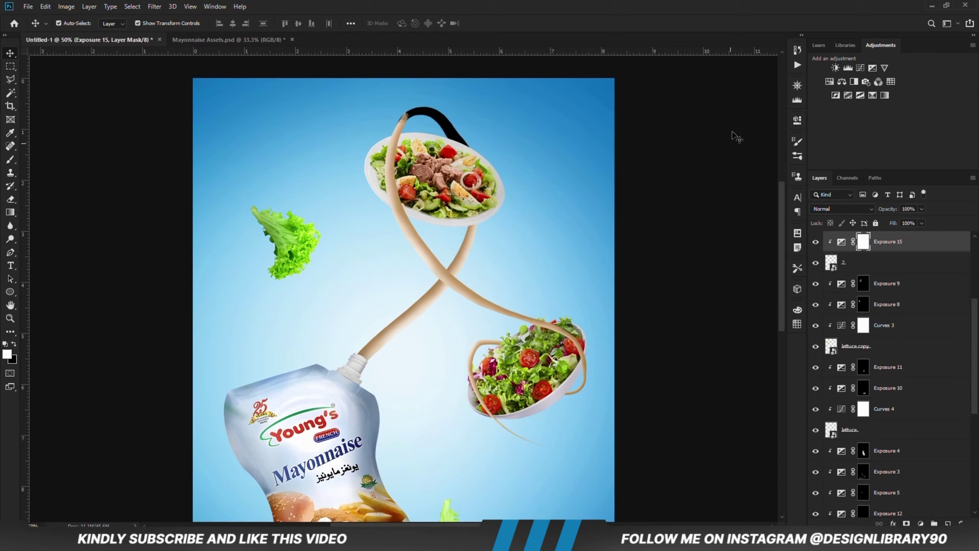
key("ctrl+i")
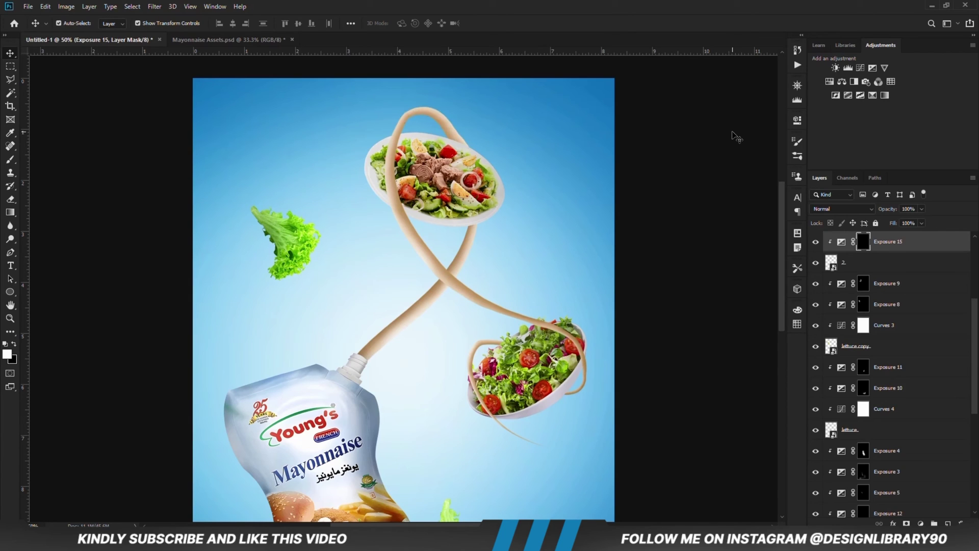
key("b")
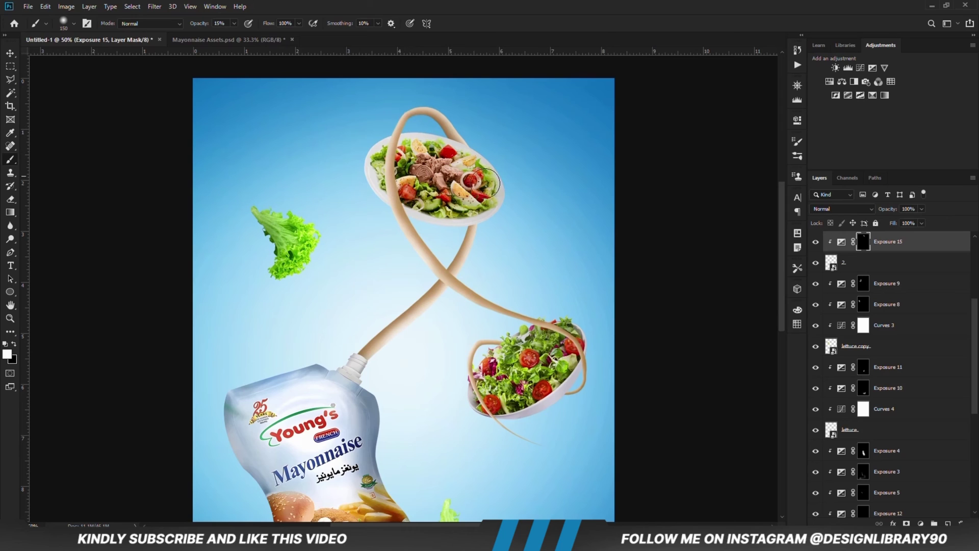
Step: Add a second Exposure at +3.33 with an inverted mask, and paint a highlight along the loop's right side
left_click(920, 524)
left_click(913, 410)
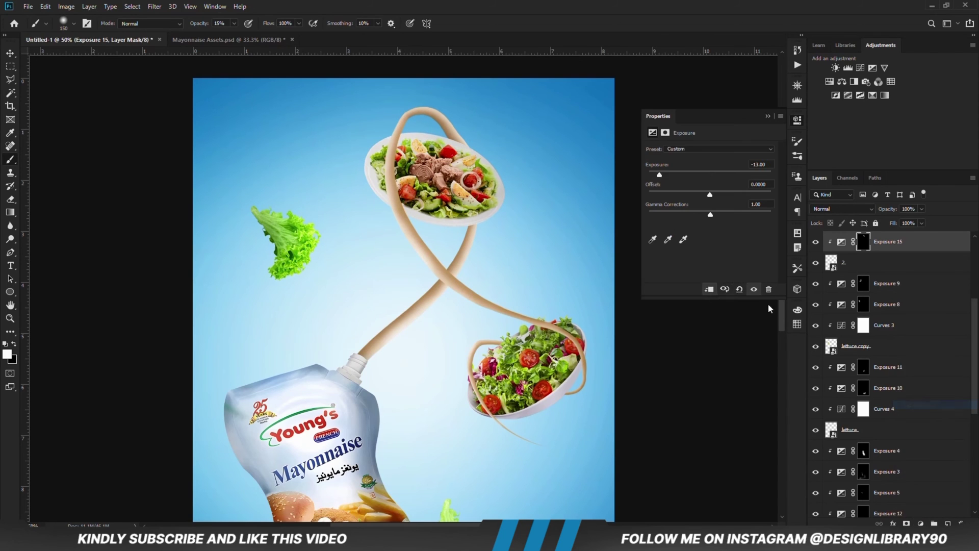
left_click_drag(727, 176, 741, 175)
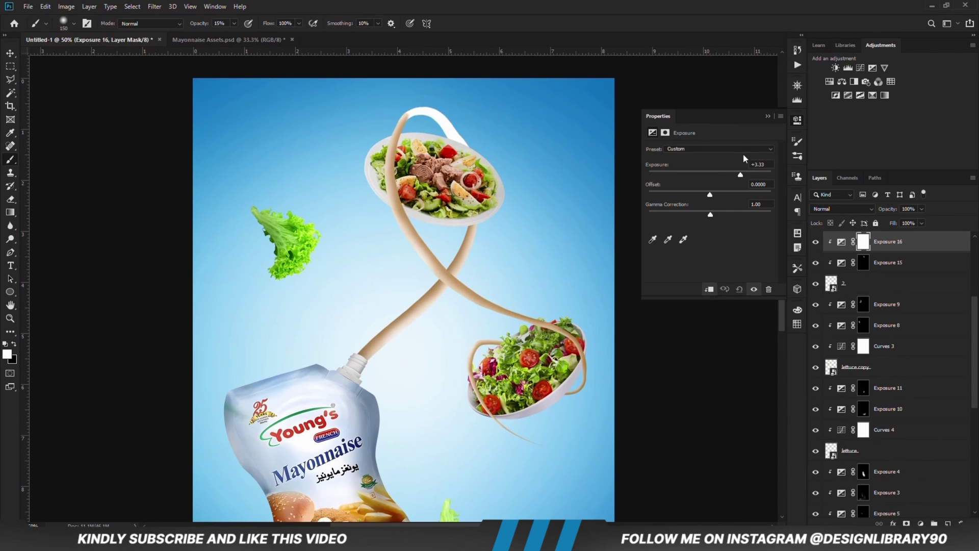
left_click(768, 116)
key("ctrl+i")
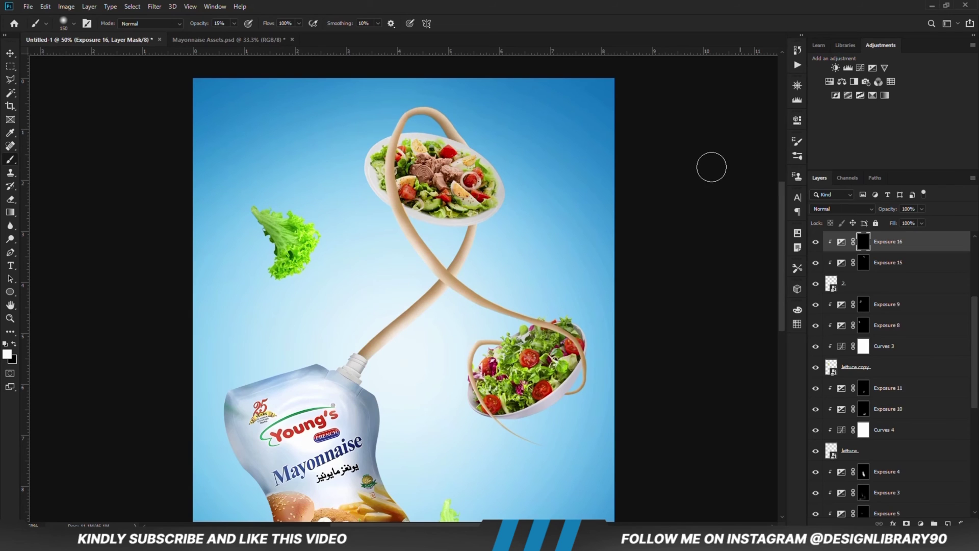
key("bracketright")
key("bracketright")
mouse_move(429, 89)
left_mouse_down()
mouse_move(458, 99)
mouse_move(484, 137)
left_mouse_up()
left_click(816, 241)
left_click(816, 241)
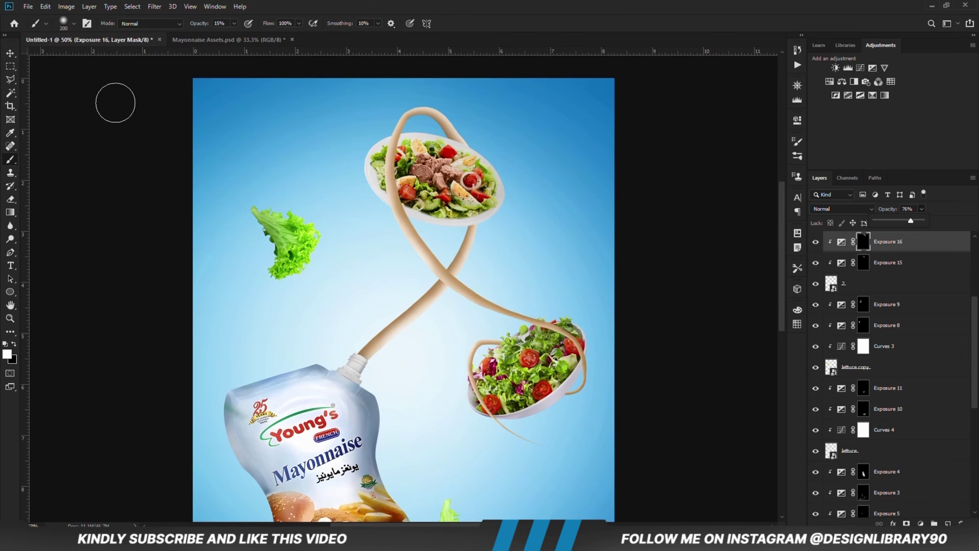
key("v")
left_click(424, 251)
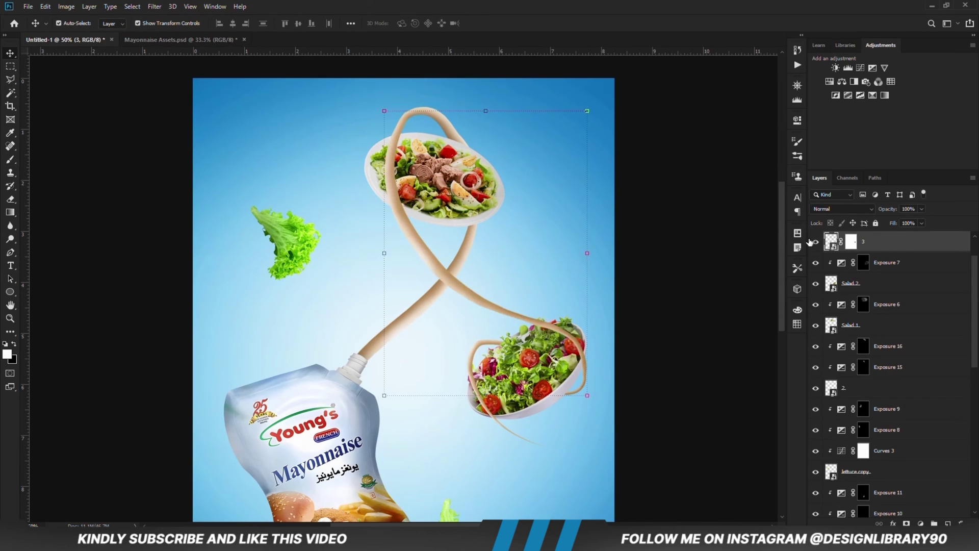
Step: Add a darkened Exposure clipped to ribbon layer 3 and paint its shading with a 175 px white brush
left_click(920, 523)
left_click(917, 402)
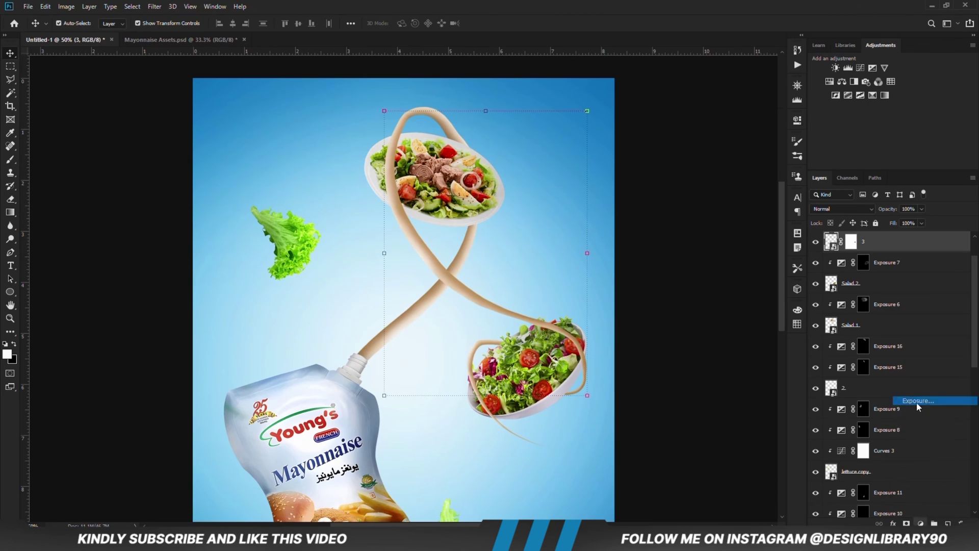
left_click(709, 289)
left_click_drag(709, 175, 678, 175)
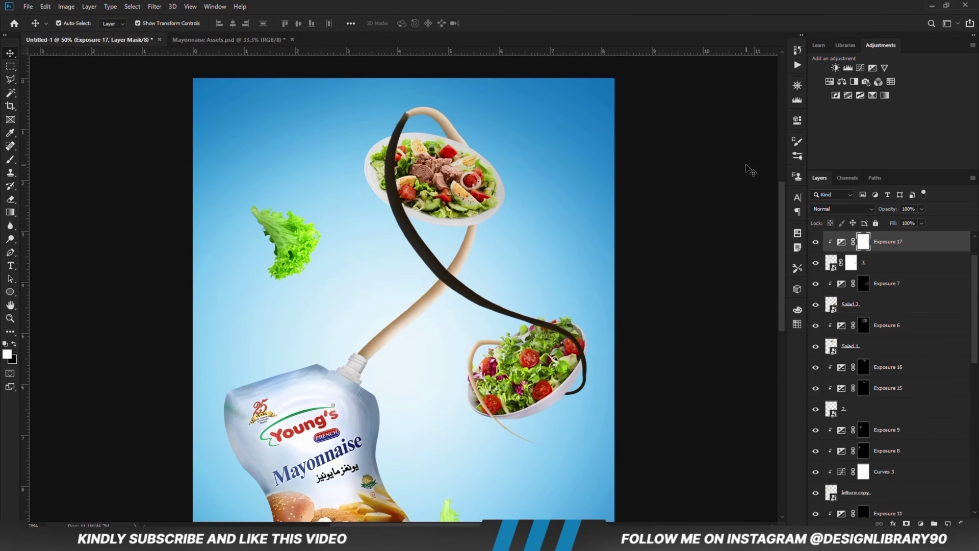
key("ctrl+i")
left_click(11, 161)
key("x")
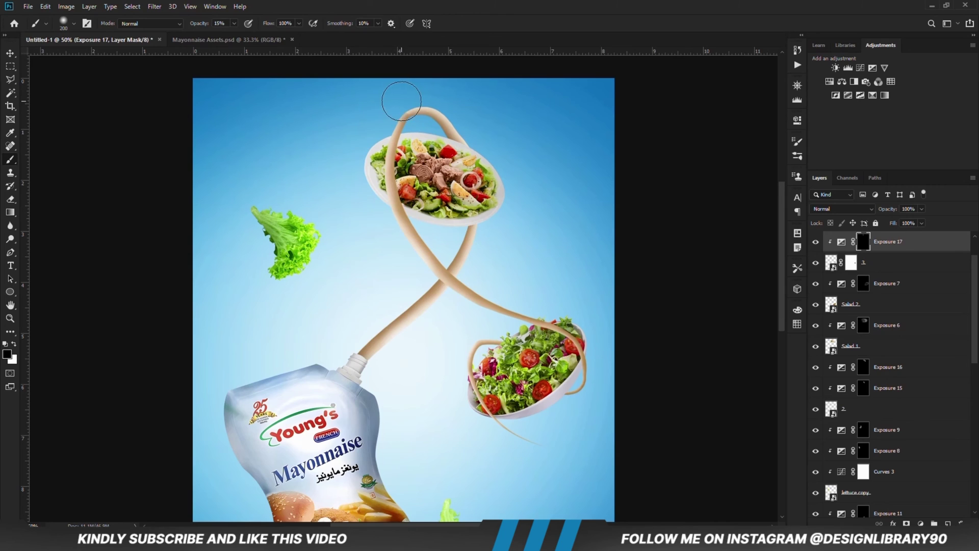
key("alt+bracketleft")
key("bracketleft")
key("bracketleft")
key("bracketleft")
key("bracketleft")
key("bracketleft")
key("bracketleft")
key("bracketleft")
key("bracketleft")
key("bracketleft")
key("bracketleft")
key("bracketleft")
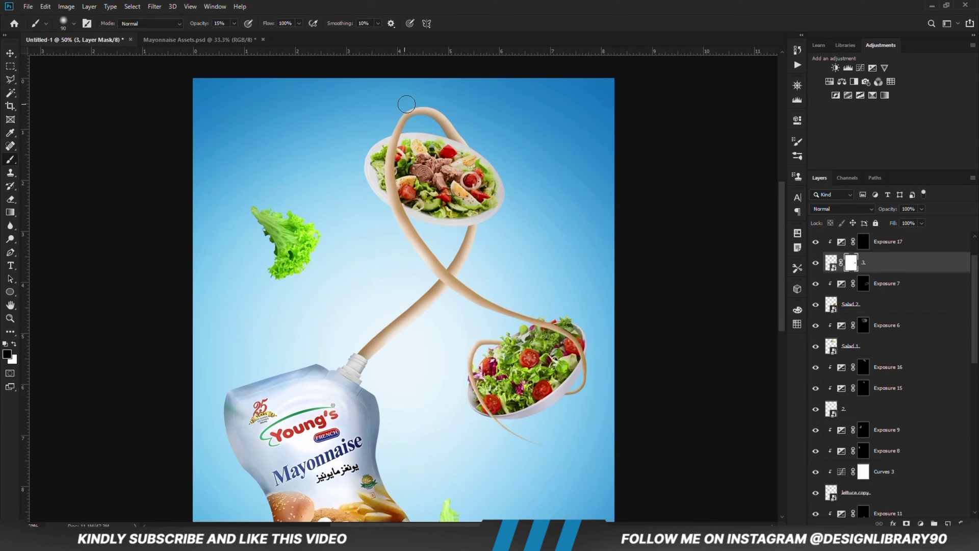
left_click(863, 244)
key("x")
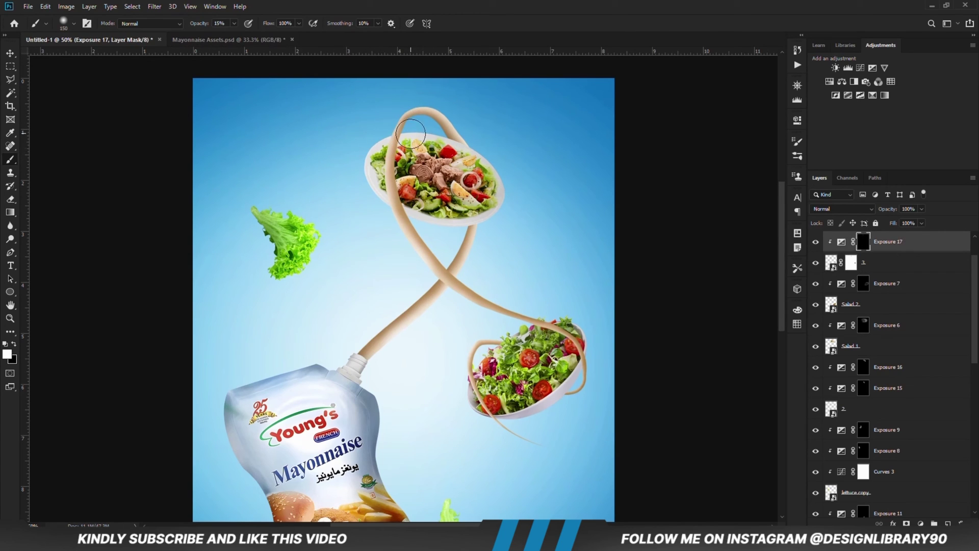
key("bracketright")
key("bracketright")
key("bracketright")
key("bracketright")
mouse_move(414, 147)
left_mouse_down()
mouse_move(426, 227)
mouse_move(511, 289)
mouse_move(485, 276)
left_mouse_up()
Step: Add a brightening Exposure of about +4 and paint a highlight along the ribbon, with its opacity slightly lowered
left_click(872, 68)
left_click_drag(668, 148, 684, 149)
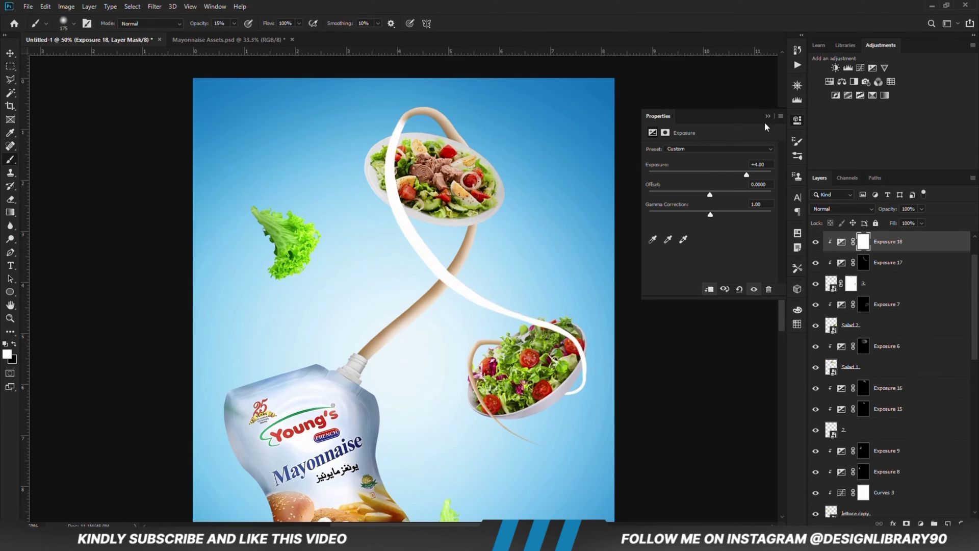
key("ctrl+i")
mouse_move(373, 208)
left_mouse_down()
mouse_move(474, 319)
mouse_move(443, 306)
mouse_move(377, 235)
left_mouse_up()
left_click(816, 241)
left_click(815, 241)
left_click_drag(922, 208, 916, 223)
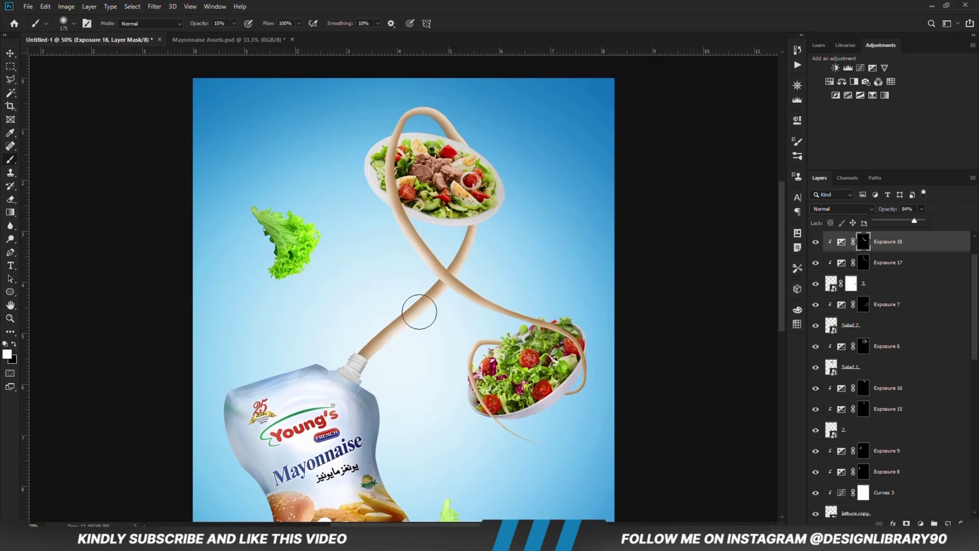
Step: Add an Exposure adjustment clipped to the lower bowl's ribbon layer 4, with its mask inverted
key("alt+bracketleft")
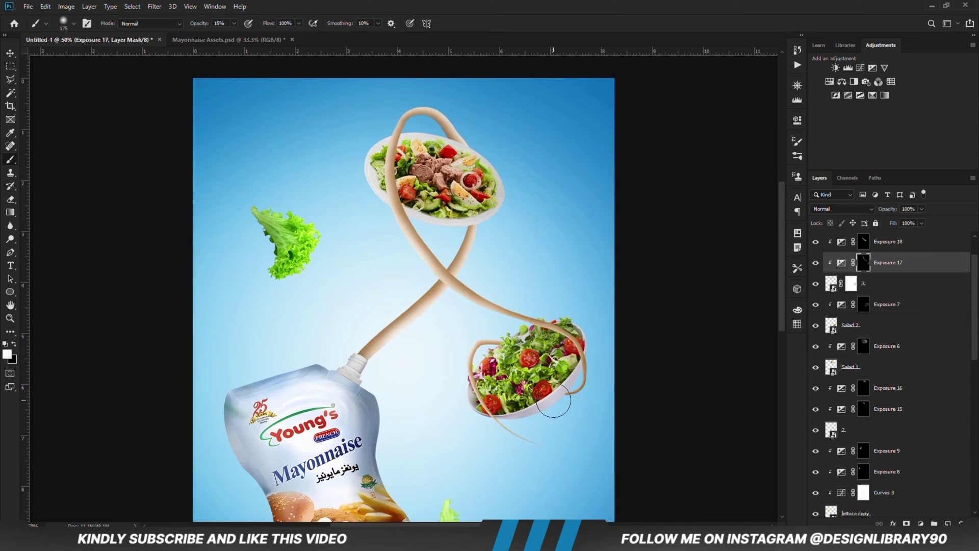
key("v")
key("ctrl+v")
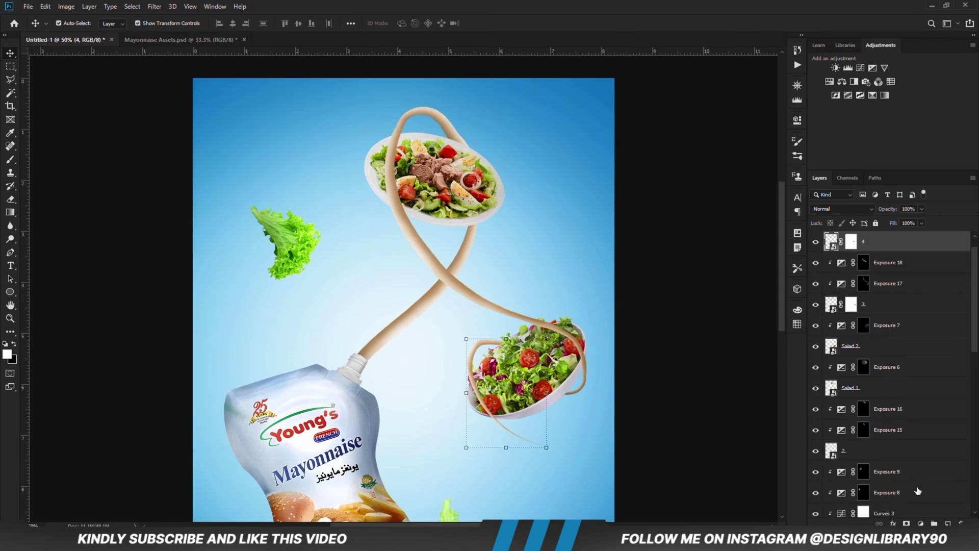
left_click(873, 67)
key("ctrl+alt+g")
left_click(765, 117)
key("ctrl+i")
key("b")
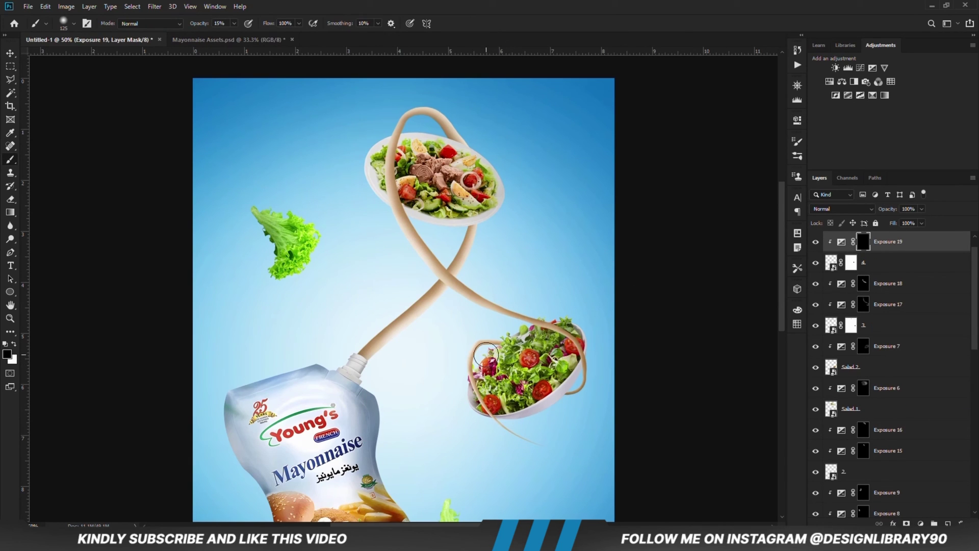
Step: Add a darkened Exposure and paint shading onto the rope near the lower bowl with a 100 px brush
left_click(873, 67)
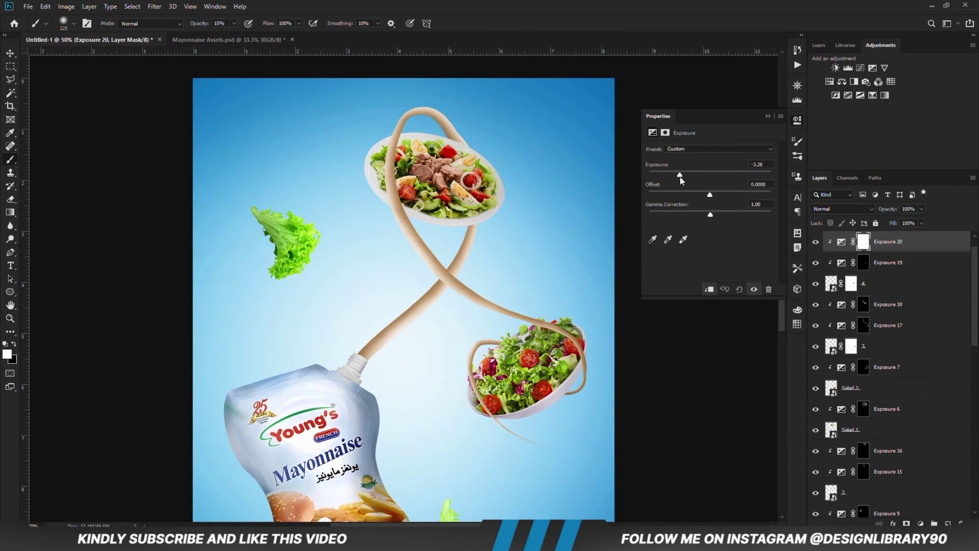
left_click(781, 110)
key("ctrl+i")
key("bracketleft")
left_click_drag(448, 350, 476, 329)
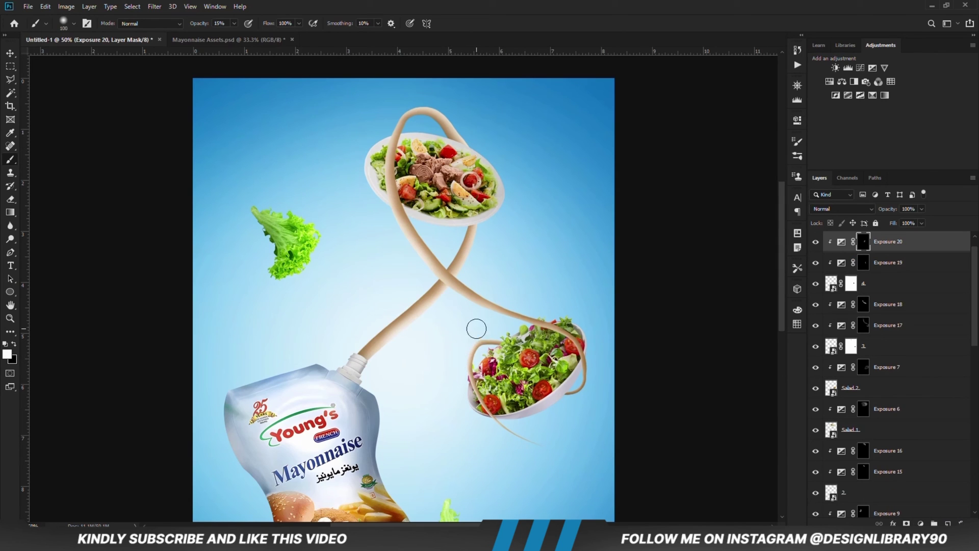
Step: Add one more darkened Exposure adjustment with an inverted mask for the rope
left_click(872, 67)
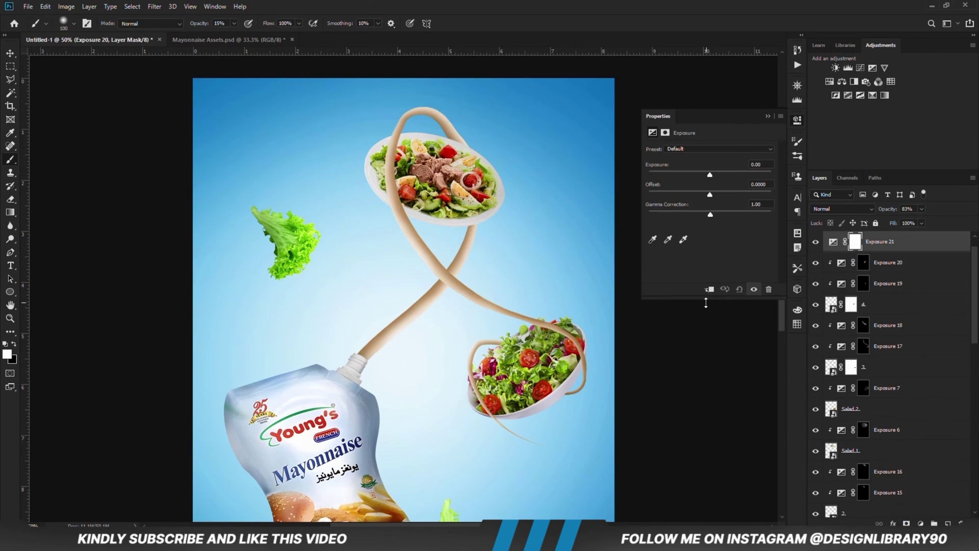
left_click_drag(710, 170, 703, 170)
left_click(781, 109)
key("ctrl+i")
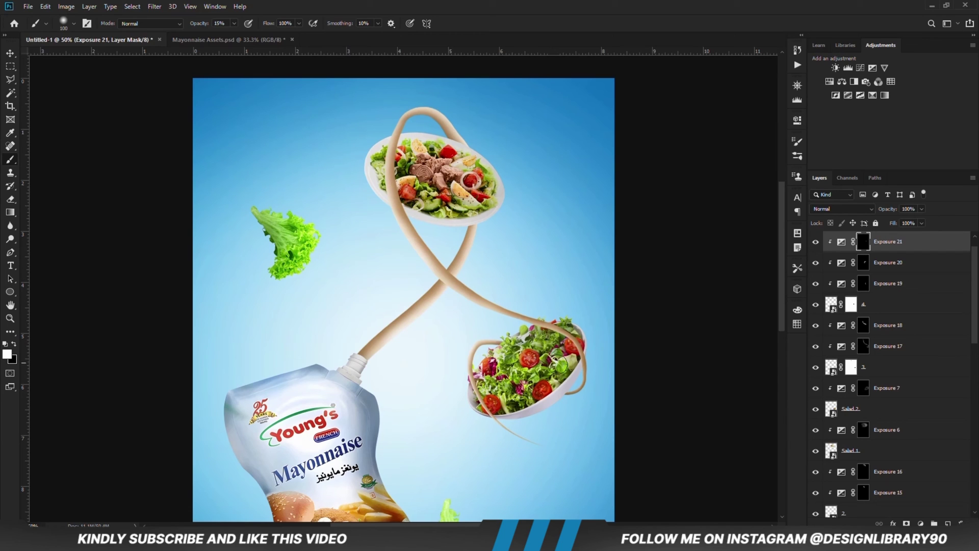
key("v")
left_click(877, 367)
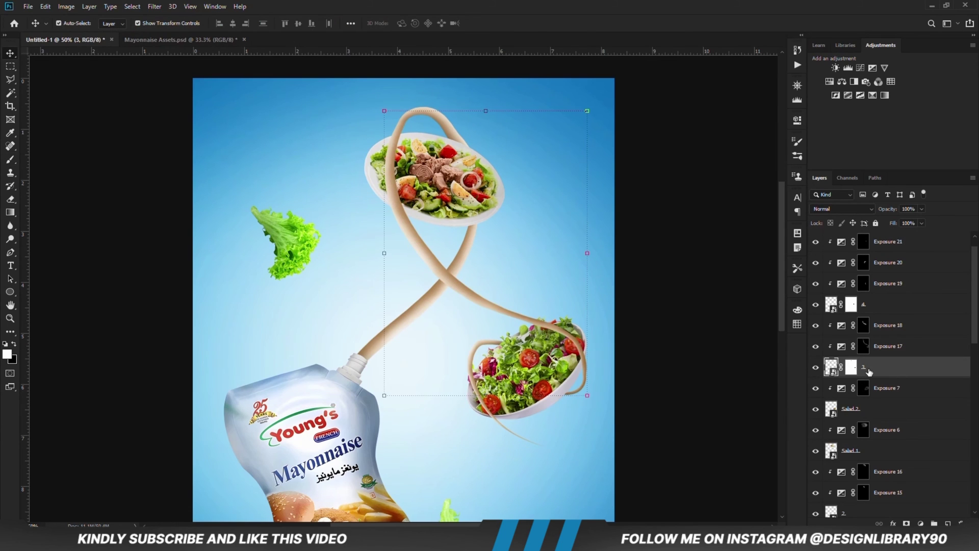
Step: Give sauce rope layer 3 a drop shadow positioned along the rope
left_click(574, 451)
left_click_drag(388, 222, 403, 186)
double_click(782, 298)
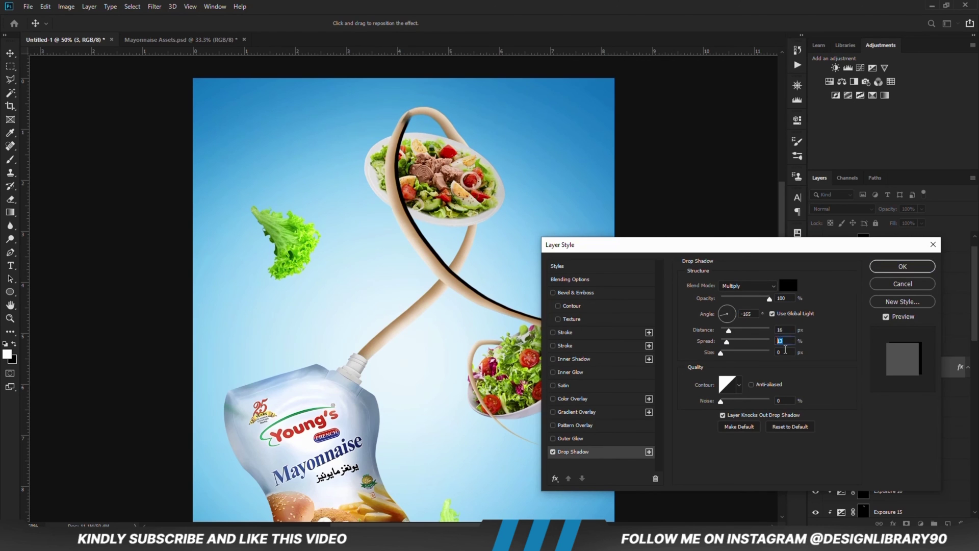
left_click(902, 266)
scroll(897, 357, "down", 1)
Step: Convert the rope's drop shadow into its own layer and apply a Gaussian Blur to it
right_click(965, 367)
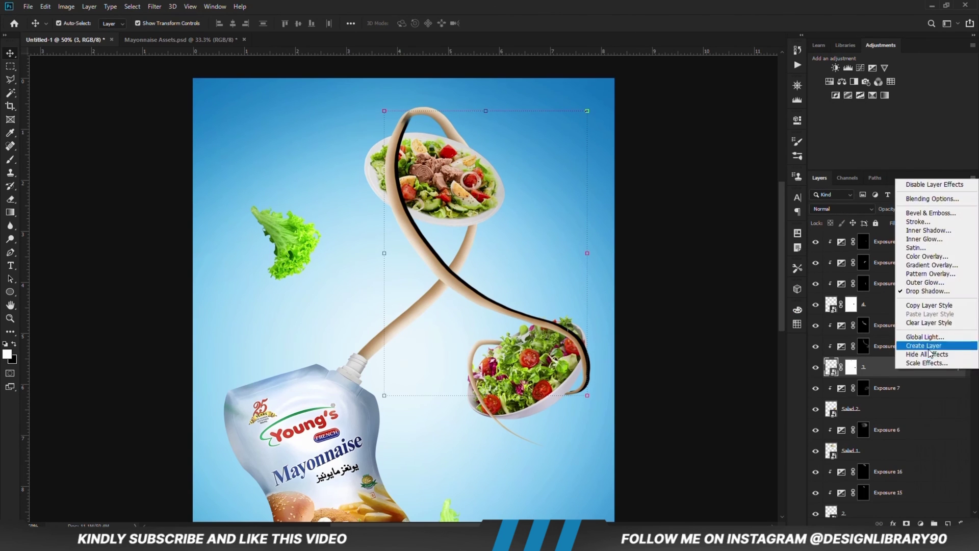
left_click(925, 347)
left_click(437, 200)
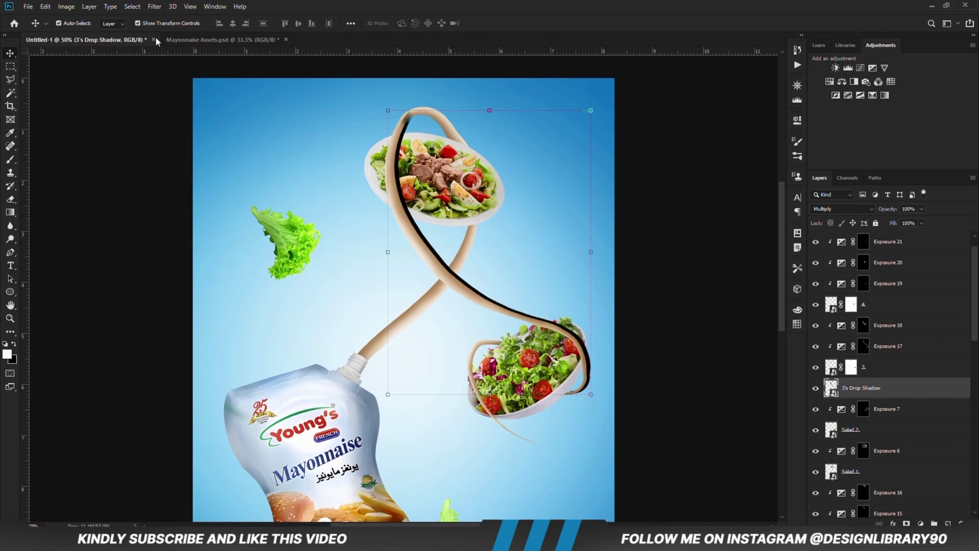
left_click(155, 6)
left_click(306, 181)
left_click(751, 126)
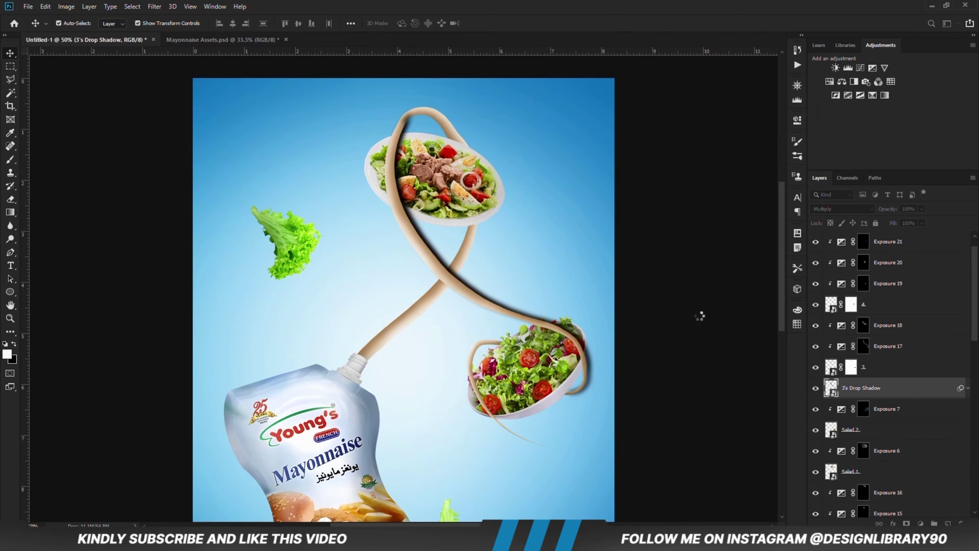
Step: Mask the shadow away near the crossing and upper loop, and set its opacity to 57%
left_click(906, 524)
key("b")
left_click(14, 344)
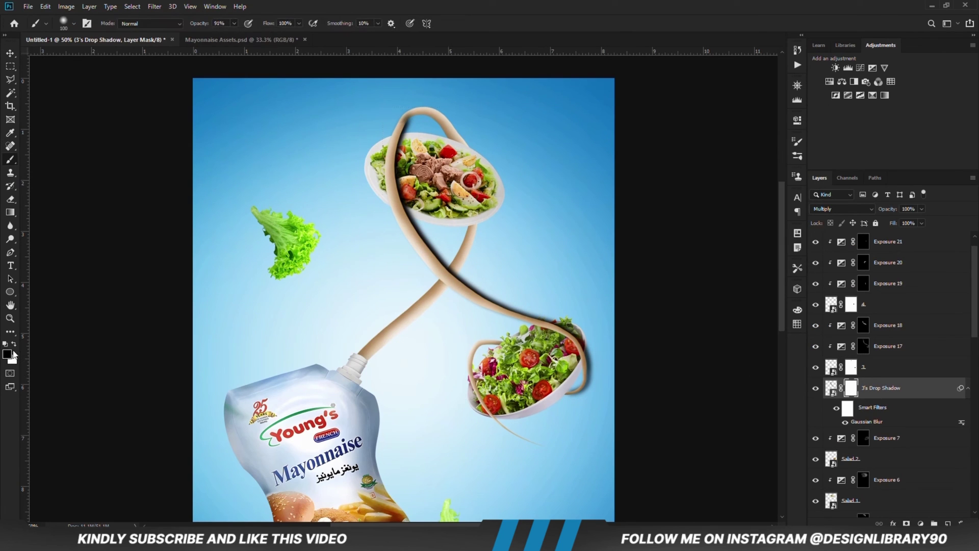
key("bracketright")
key("bracketright")
mouse_move(550, 352)
left_mouse_down()
mouse_move(459, 306)
mouse_move(403, 224)
left_mouse_up()
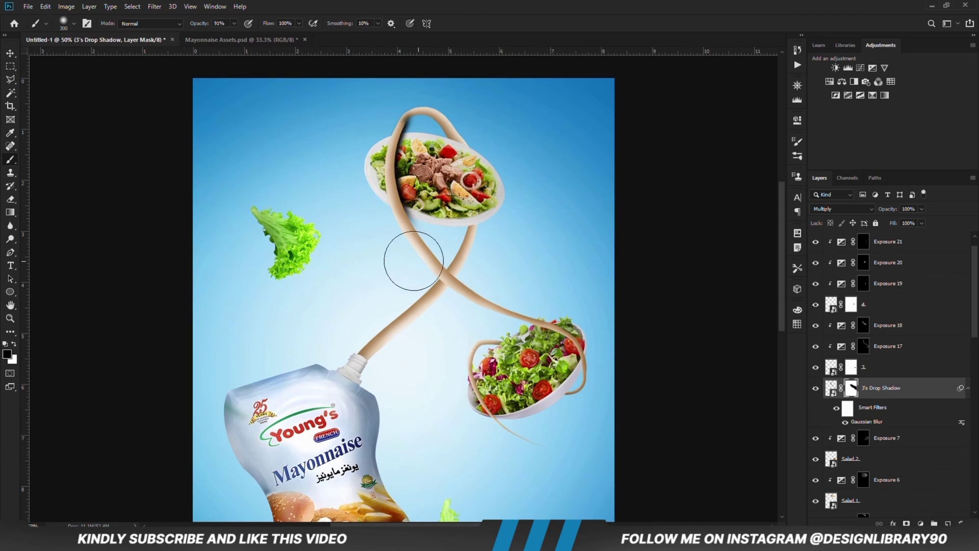
left_click_drag(414, 260, 395, 114)
left_click_drag(922, 209, 903, 223)
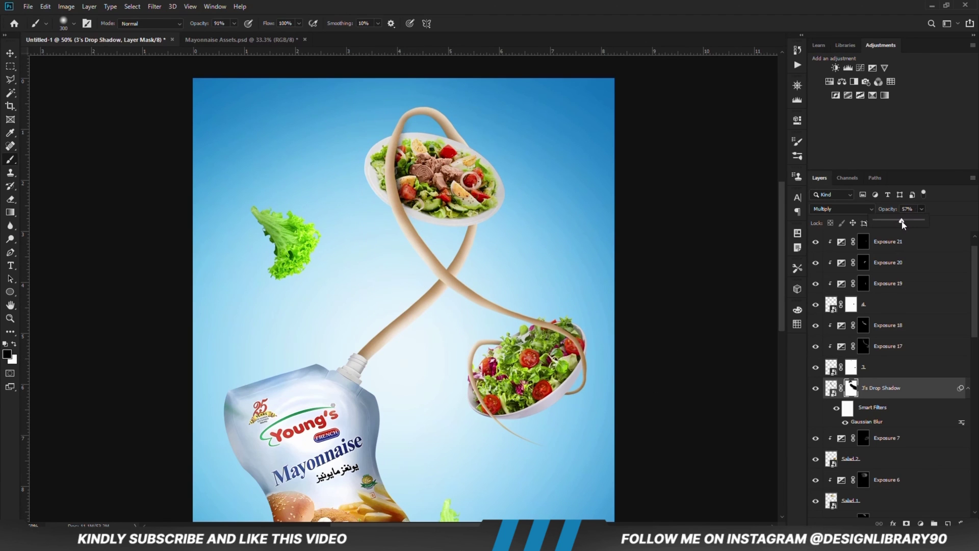
key("v")
left_click(87, 185)
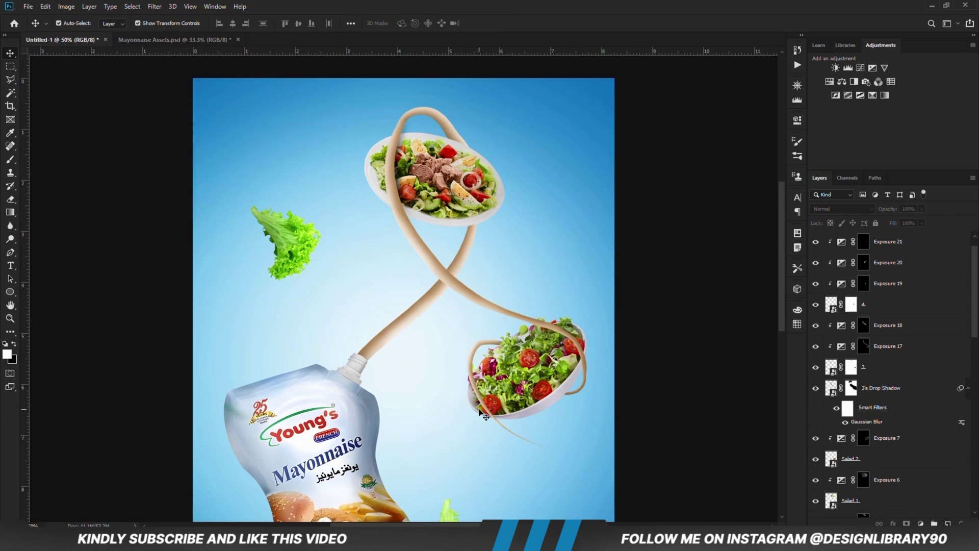
Step: Add an Exposure adjustment above the Salad 2 layer, with its mask inverted
left_click(550, 397)
left_click(920, 523)
left_click(915, 405)
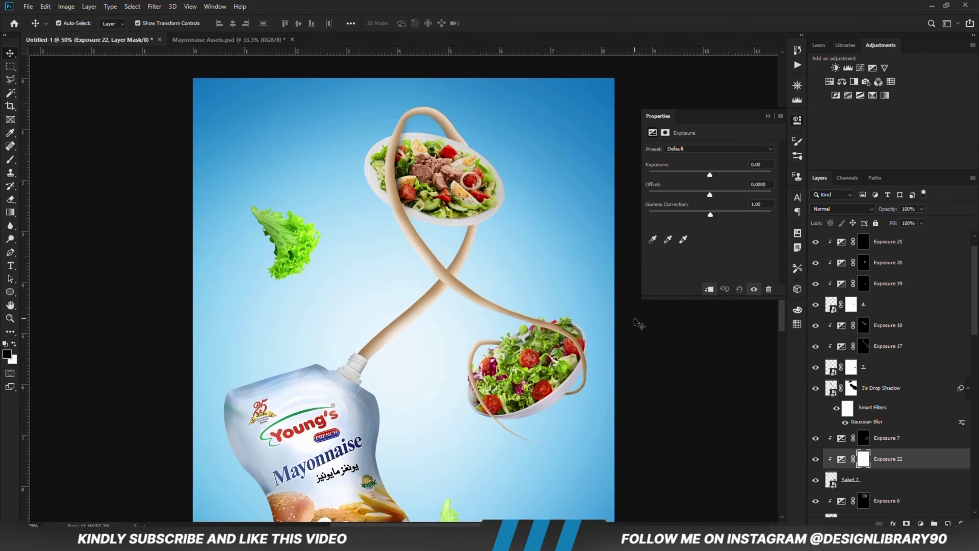
left_click(767, 117)
key("ctrl+i")
key("b")
scroll(579, 358, "up", 3)
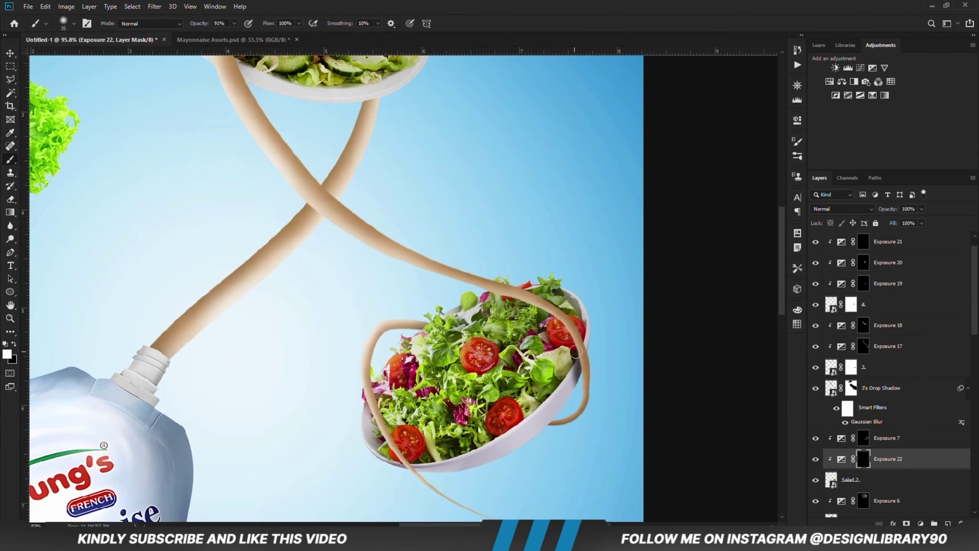
Step: Set up a black 80 px brush at 24% opacity and zoom out to the whole poster
key("x")
key("2")
key("4")
key("bracketright")
key("bracketright")
key("ctrl+minus")
key("ctrl+minus")
key("ctrl+minus")
key("ctrl+minus")
key("v")
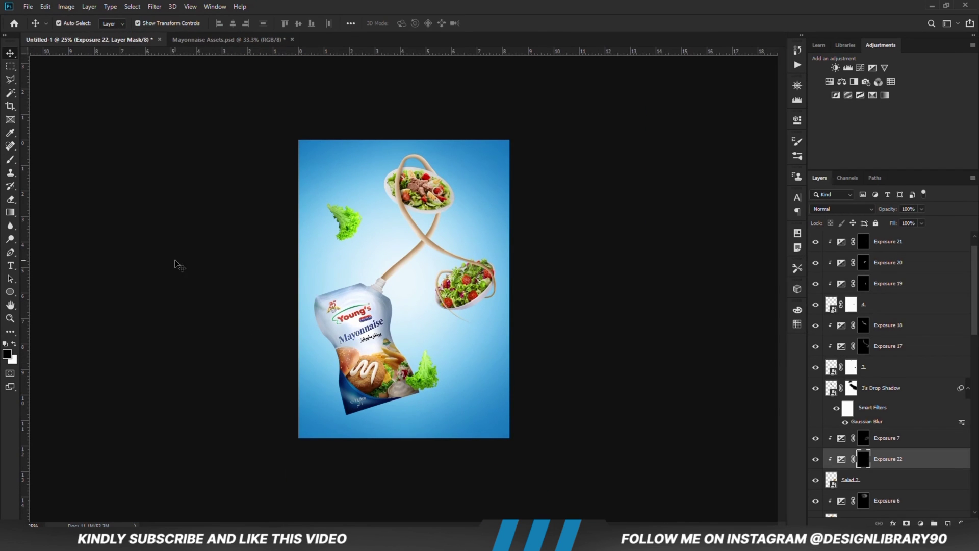
left_click(810, 465)
Step: Give the Mayonnaise pouch a drop shadow with angle 35 and distance 100
right_click(836, 465)
left_click(867, 40)
left_click(572, 451)
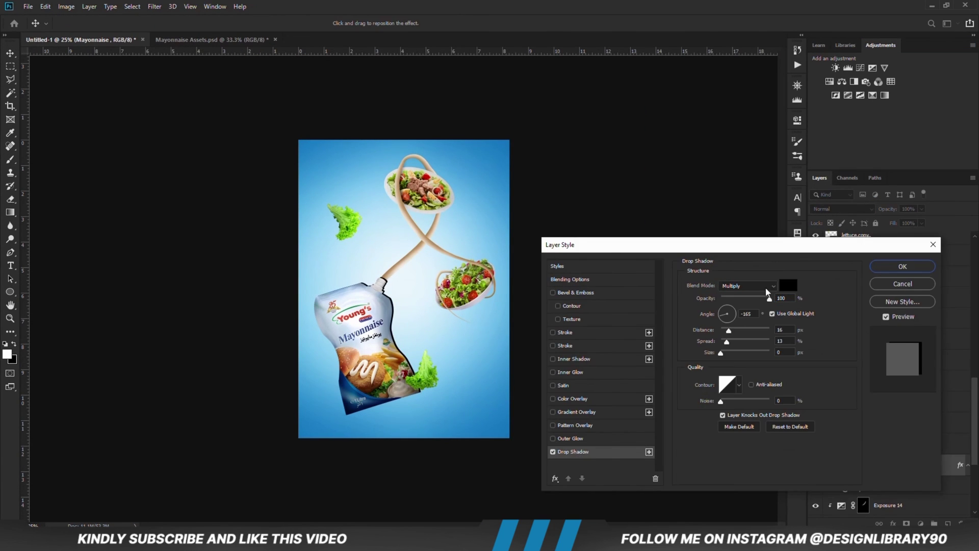
double_click(790, 298)
type("35")
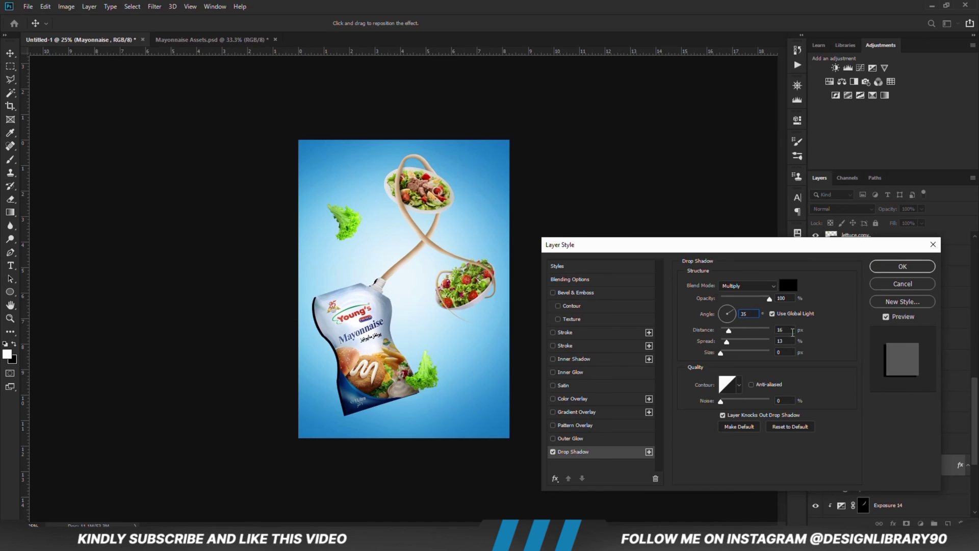
double_click(780, 329)
type("100")
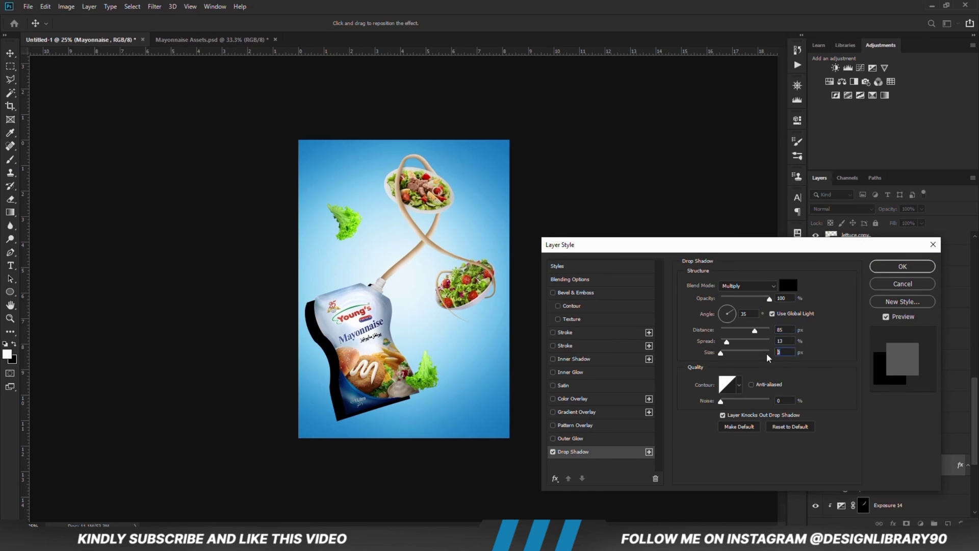
key("Return")
scroll(892, 433, "down", 1)
Step: Convert the pouch's drop shadow into its own layer and apply a Gaussian Blur to it
right_click(961, 381)
left_click(917, 350)
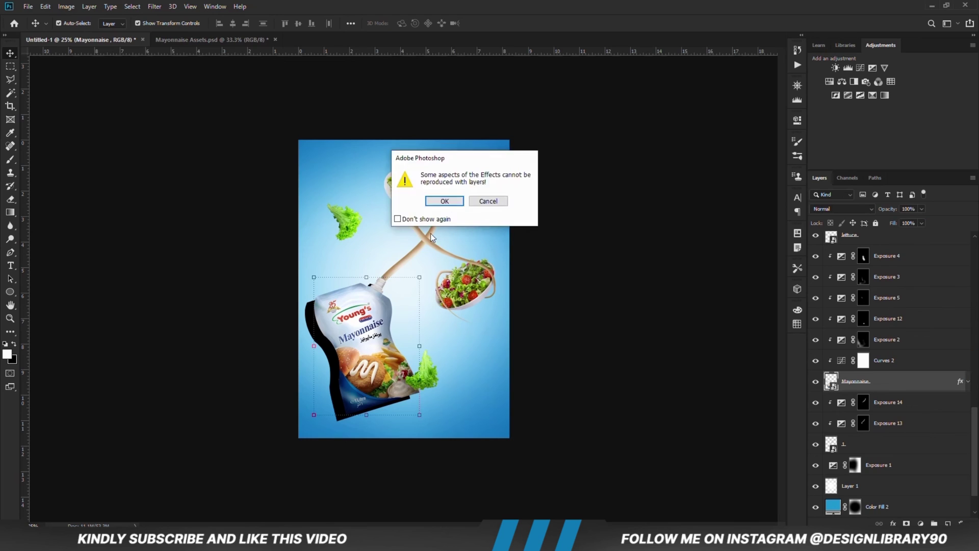
left_click(445, 201)
left_click(155, 6)
mouse_move(179, 122)
left_click(306, 166)
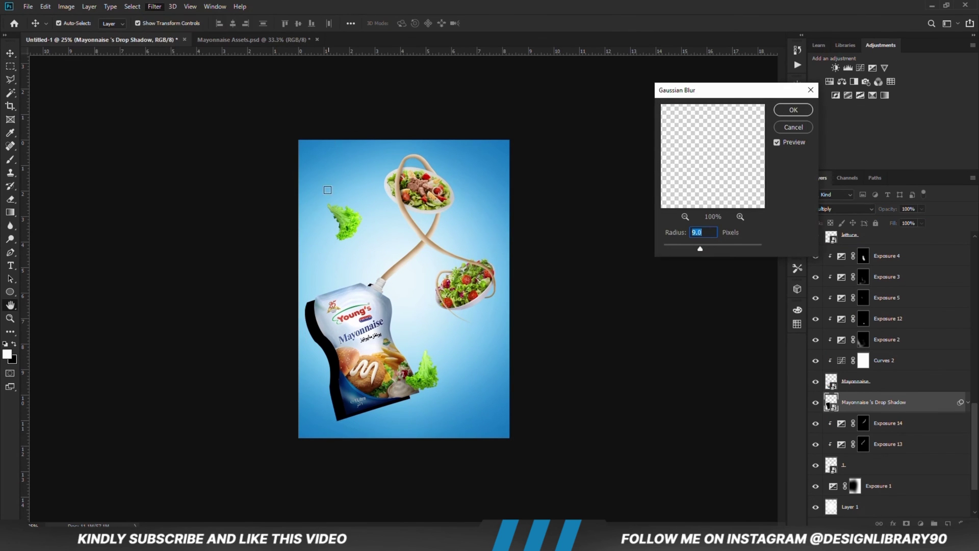
left_click(793, 110)
Step: Lower the pouch shadow layer to 30% opacity and add a layer mask to it
left_click(921, 208)
left_click_drag(924, 220, 891, 226)
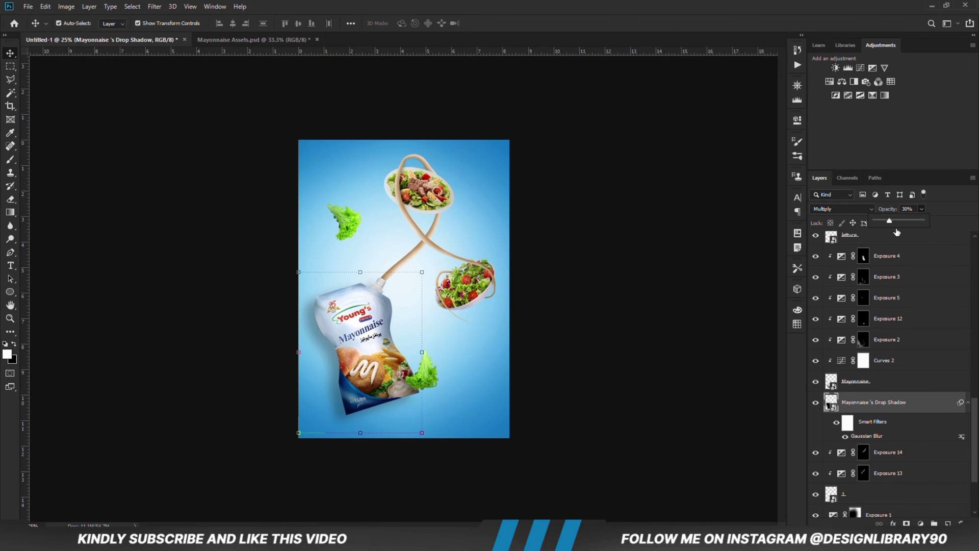
left_click(906, 523)
left_click(10, 159)
left_click(51, 157)
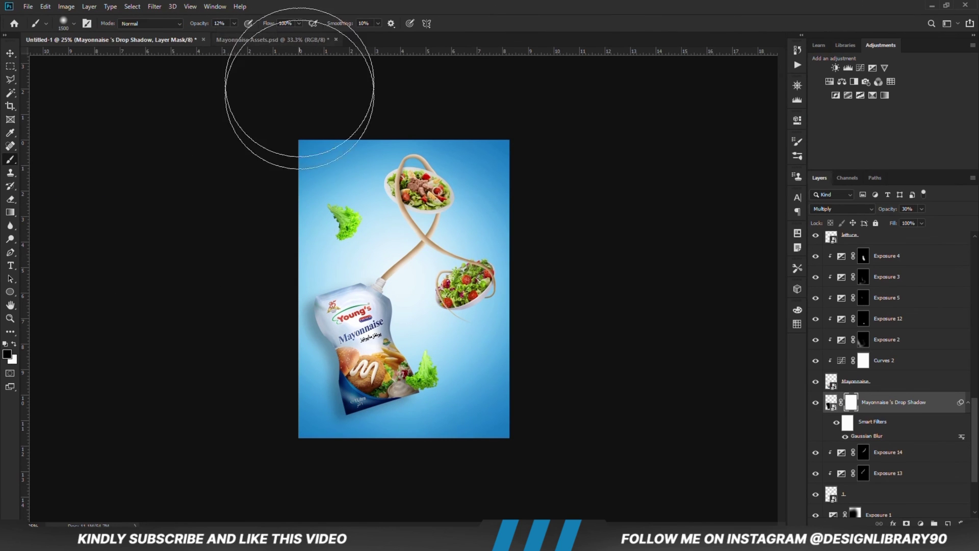
key("bracketleft")
key("bracketleft")
key("bracketleft")
key("bracketleft")
key("bracketleft")
key("bracketleft")
key("bracketleft")
key("bracketleft")
key("bracketleft")
key("bracketleft")
key("bracketleft")
key("bracketleft")
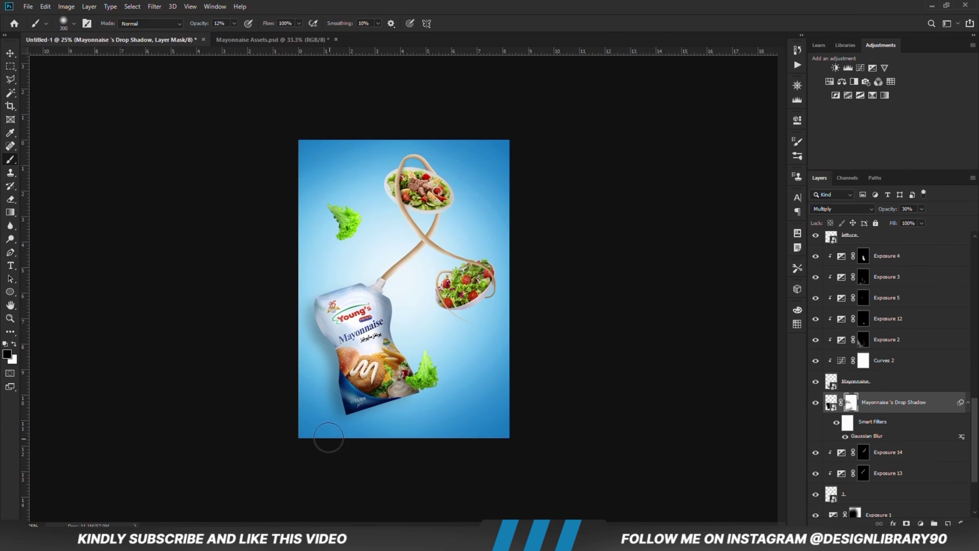
Step: Add a new Exposure adjustment above the Exposure 14 layer
key("v")
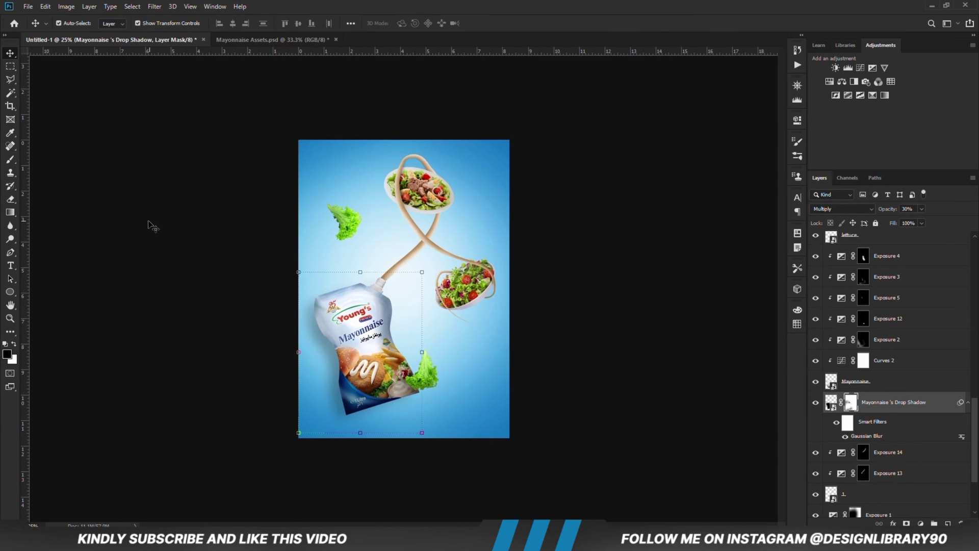
left_click(818, 453)
left_click(920, 523)
left_click(912, 401)
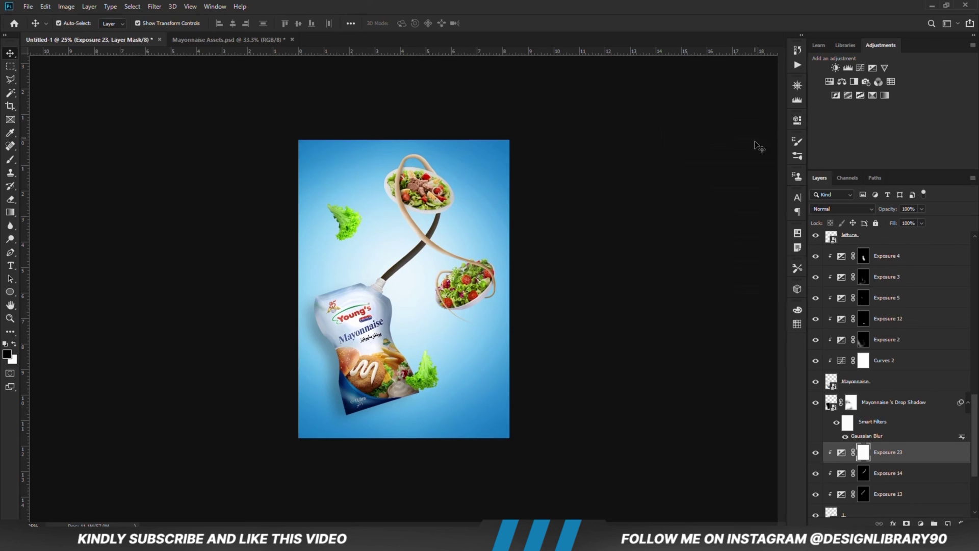
Step: Paint a little extra white shading near the top salad bowl on Exposure 23's mask
key("ctrl+i")
key("b")
key("x")
mouse_move(437, 214)
left_mouse_down()
mouse_move(469, 195)
mouse_move(439, 213)
left_mouse_up()
key("x")
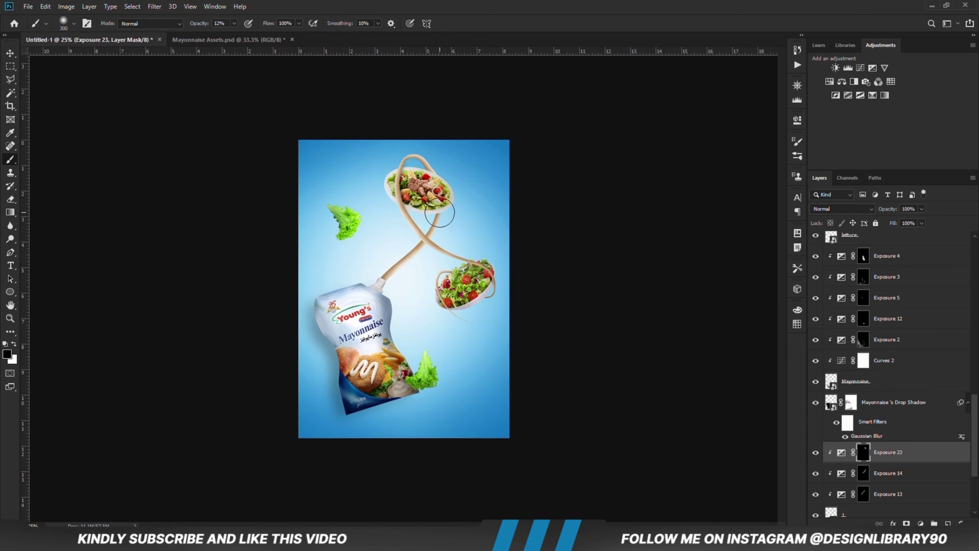
key("v")
Step: Add a clipped Exposure 24 layer at -2.94 with an inverted mask, then deselect it
scroll(892, 357, "up", 5)
left_click(887, 244)
left_click(920, 523)
left_click(912, 401)
key("ctrl+i")
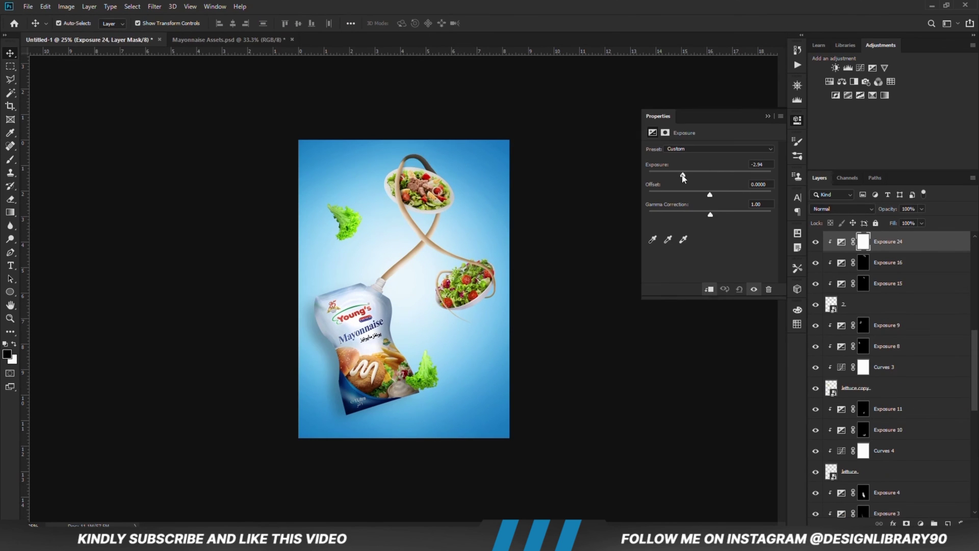
key("b")
key("x")
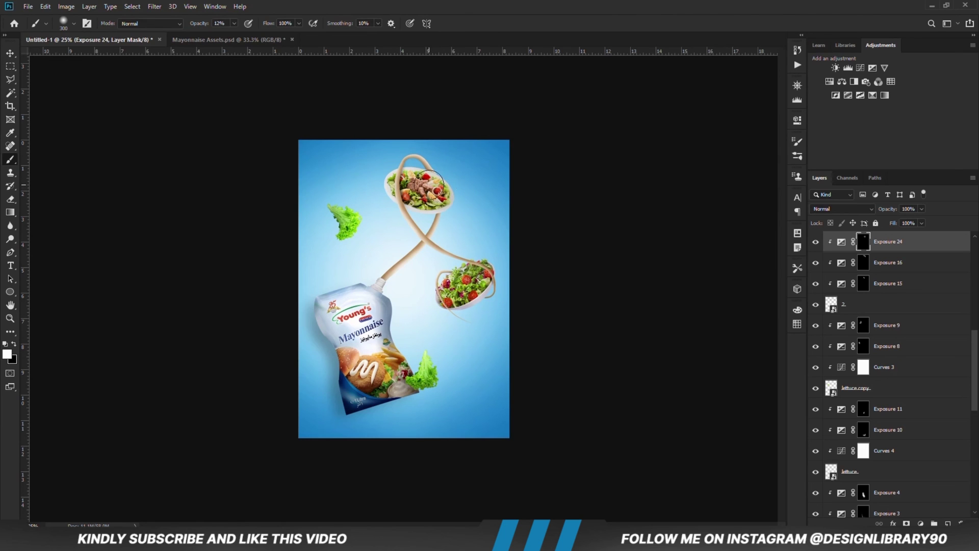
key("v")
left_click(619, 203)
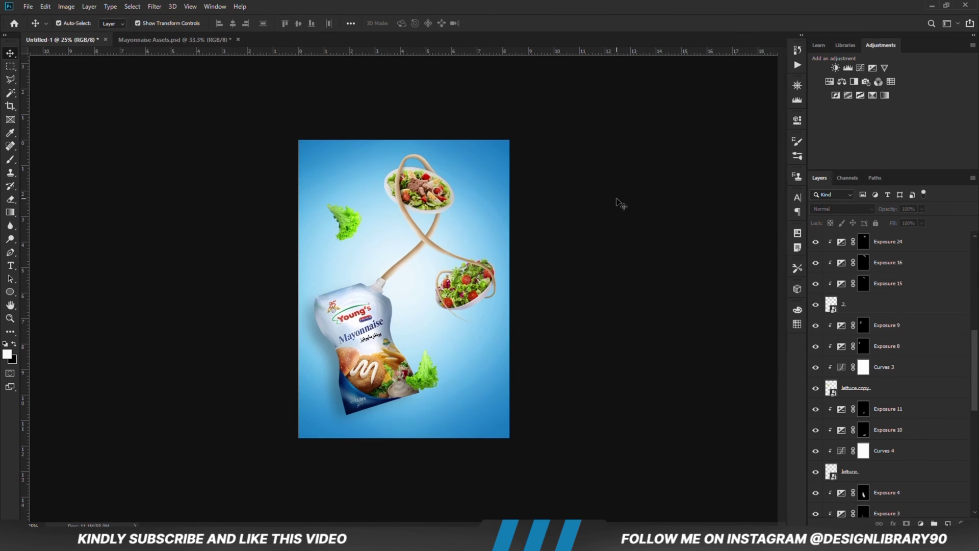
left_click(204, 39)
Step: Bring the 12333 chalkboard texture into the poster as a smart object stretched to cover the canvas
left_click(93, 44)
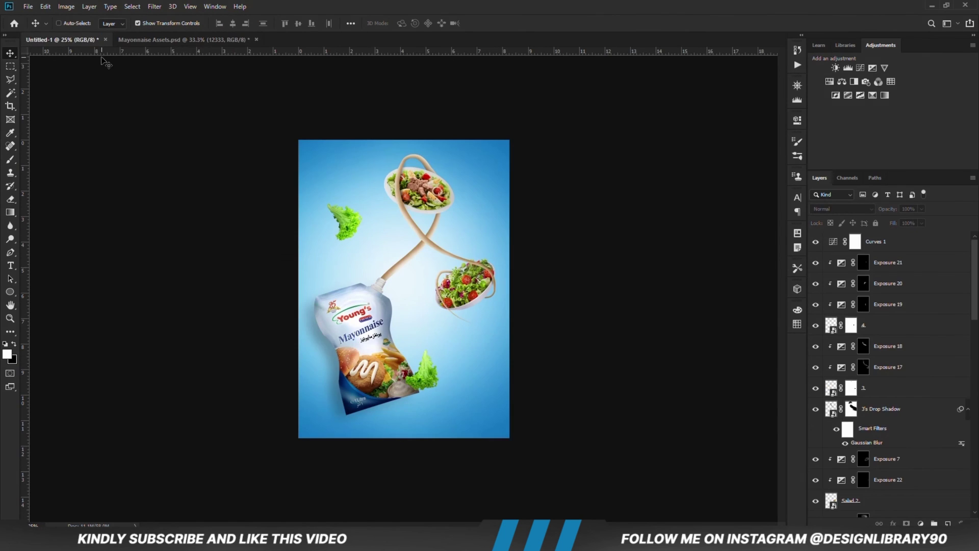
left_click_drag(104, 61, 447, 275)
right_click(963, 259)
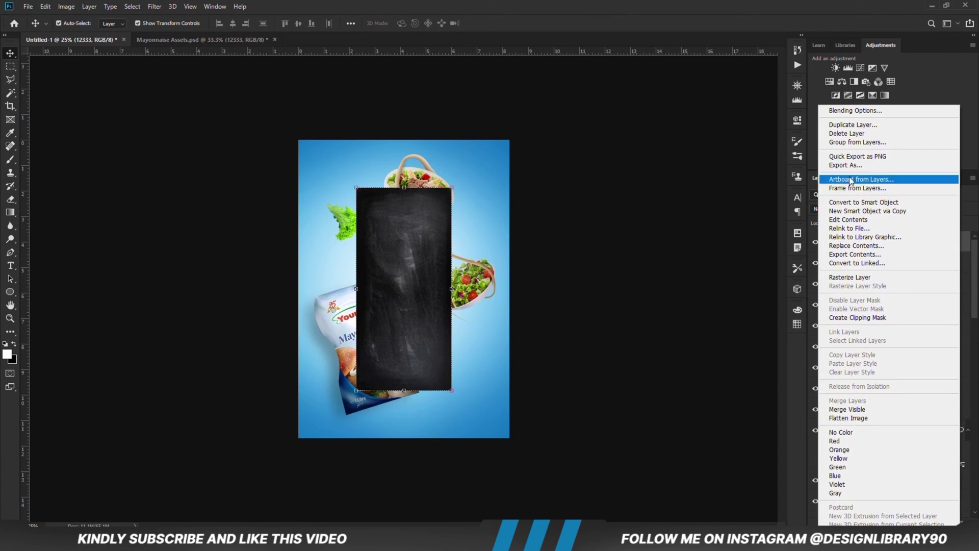
left_click(861, 199)
key("ctrl+t")
left_click_drag(403, 390, 419, 509)
mouse_move(493, 316)
left_mouse_down()
mouse_move(529, 316)
mouse_move(470, 317)
mouse_move(483, 316)
left_mouse_up()
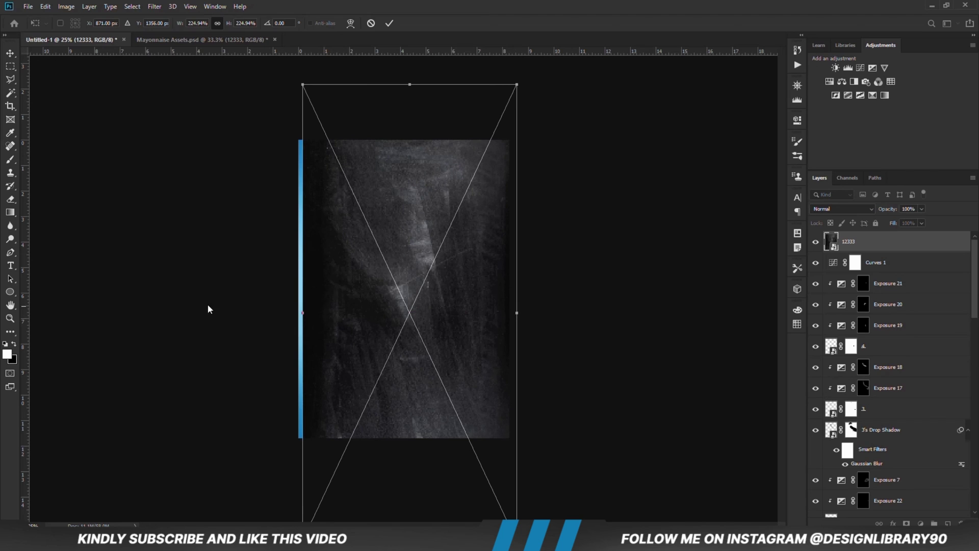
left_click_drag(307, 313, 289, 309)
key("Return")
Step: Blend the texture layer in Soft Light at 10% opacity and compare it on and off
left_click(871, 212)
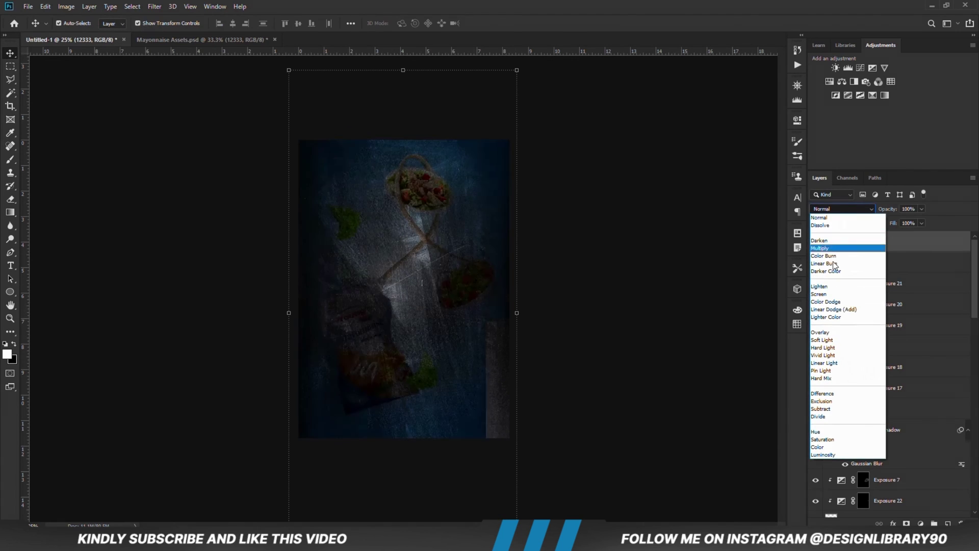
left_click(831, 337)
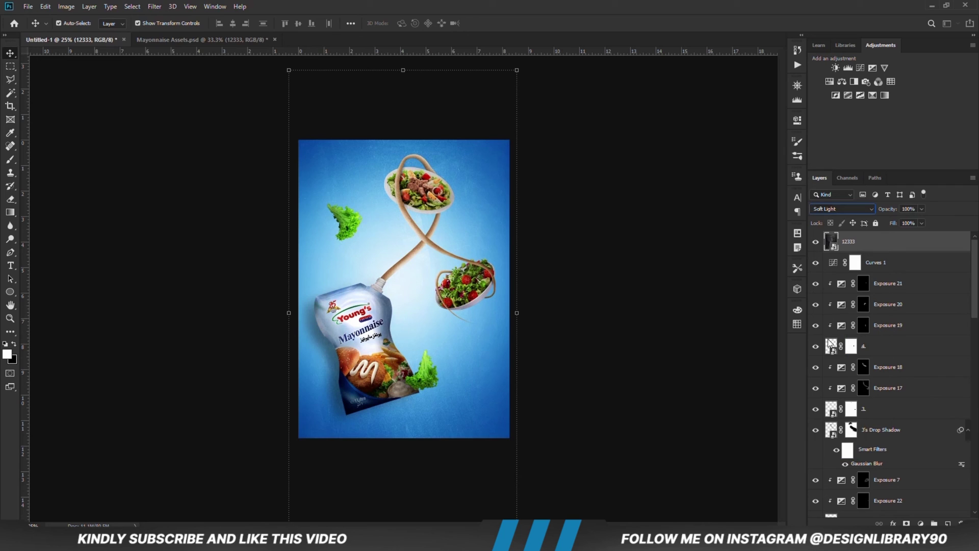
double_click(908, 209)
type("1")
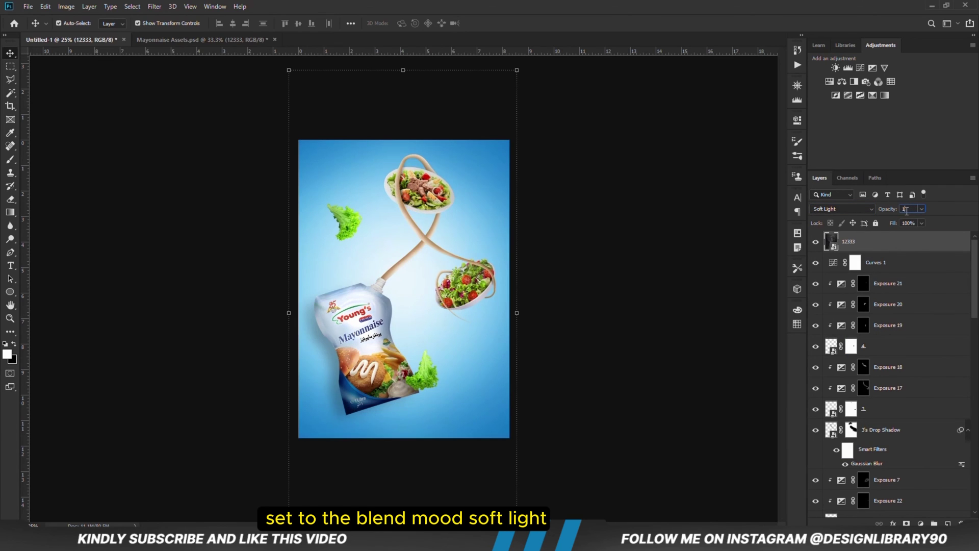
type("0")
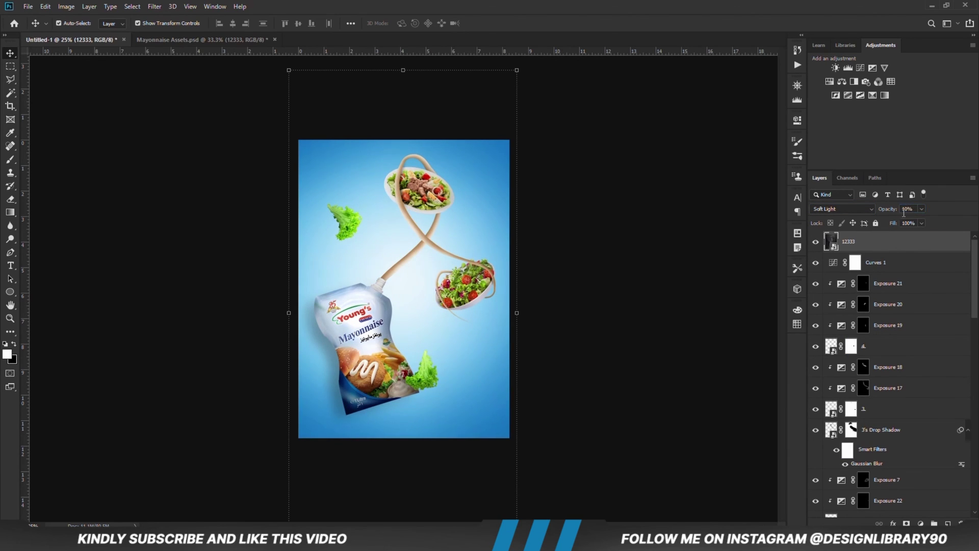
left_click(815, 243)
left_click(816, 244)
left_click(623, 292)
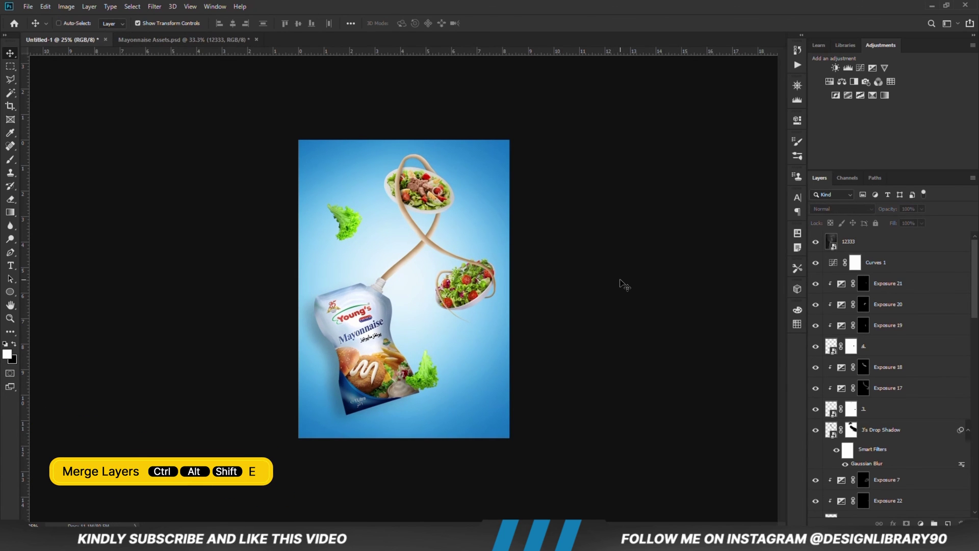
Step: Merge all visible layers into a new Layer 2 and convert it to a smart object
key("ctrl+plus")
key("ctrl")
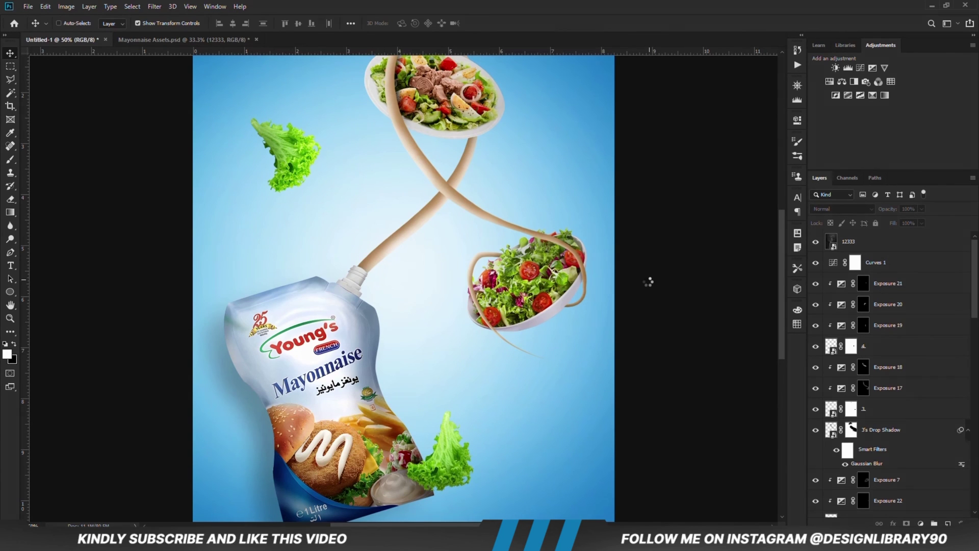
key("ctrl+shift+alt+e")
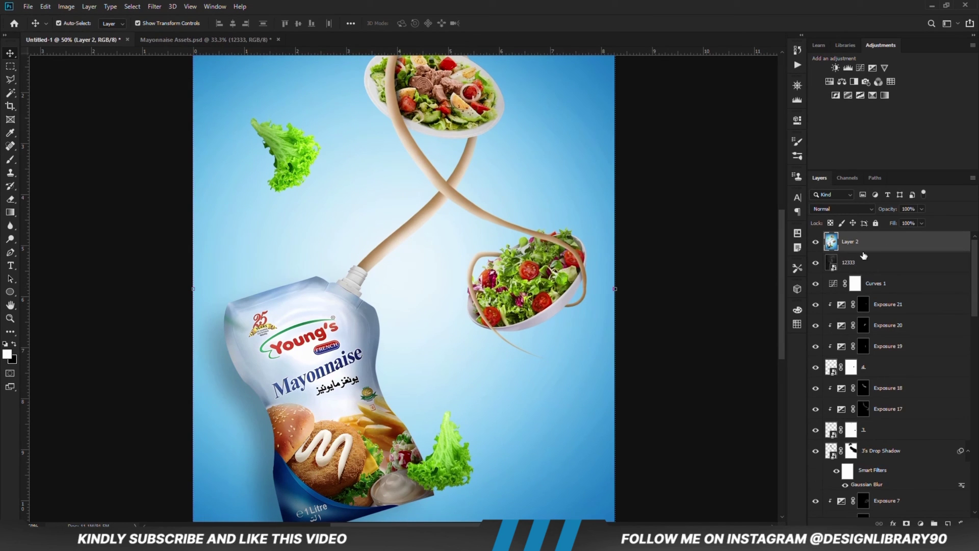
right_click(864, 255)
left_click(787, 241)
Step: In Camera Raw, set exposure +0.10, contrast +13, darker shadows, blacks -8, texture +13 and some clarity
left_click(160, 8)
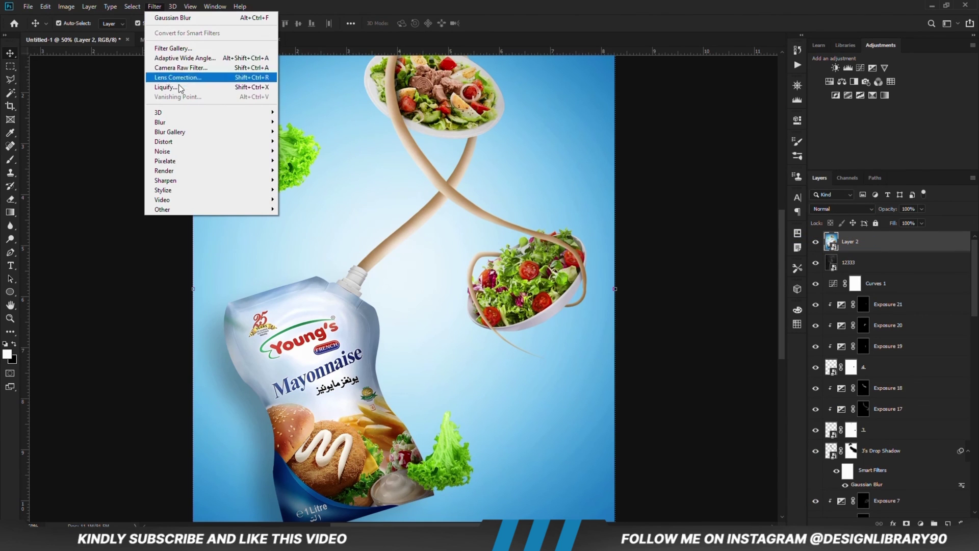
left_click(196, 64)
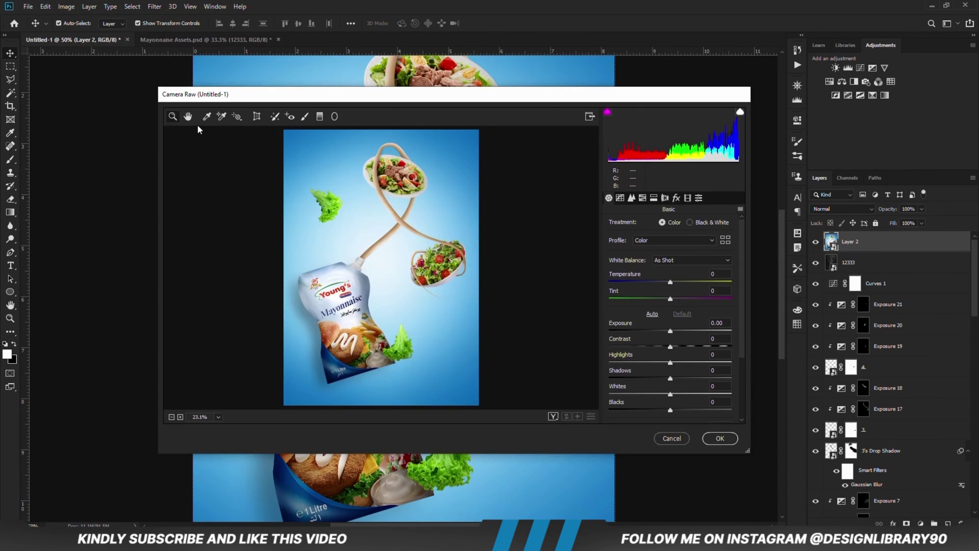
left_click(673, 331)
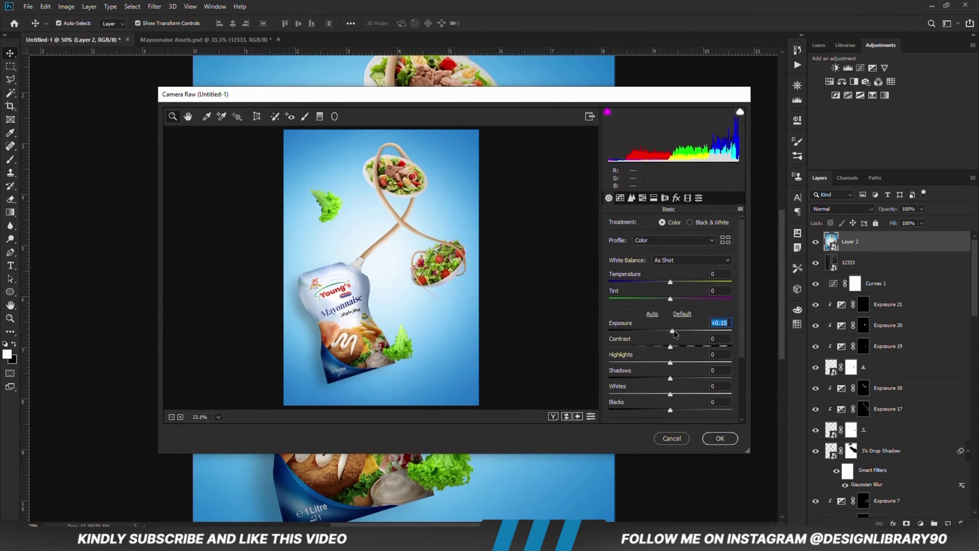
key("Down")
left_click(675, 346)
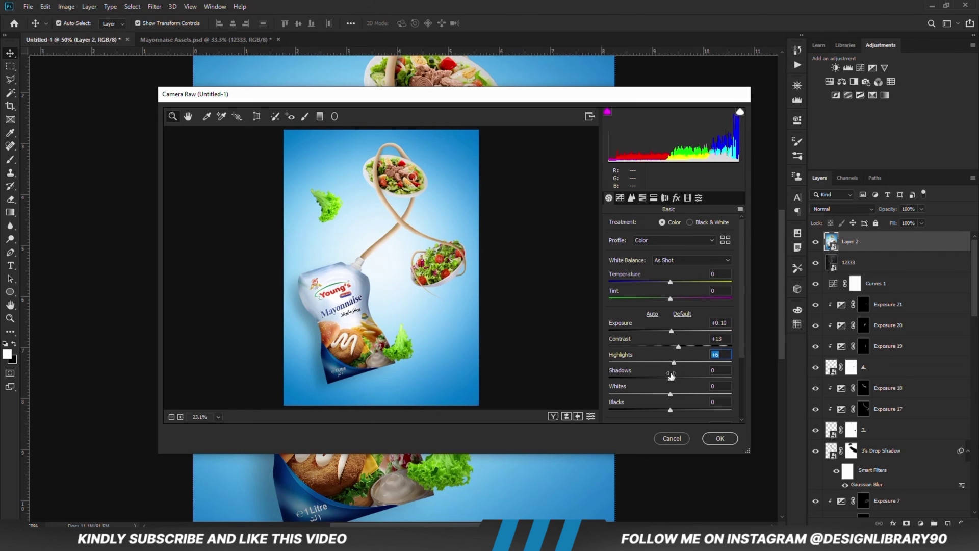
left_click_drag(668, 381, 664, 380)
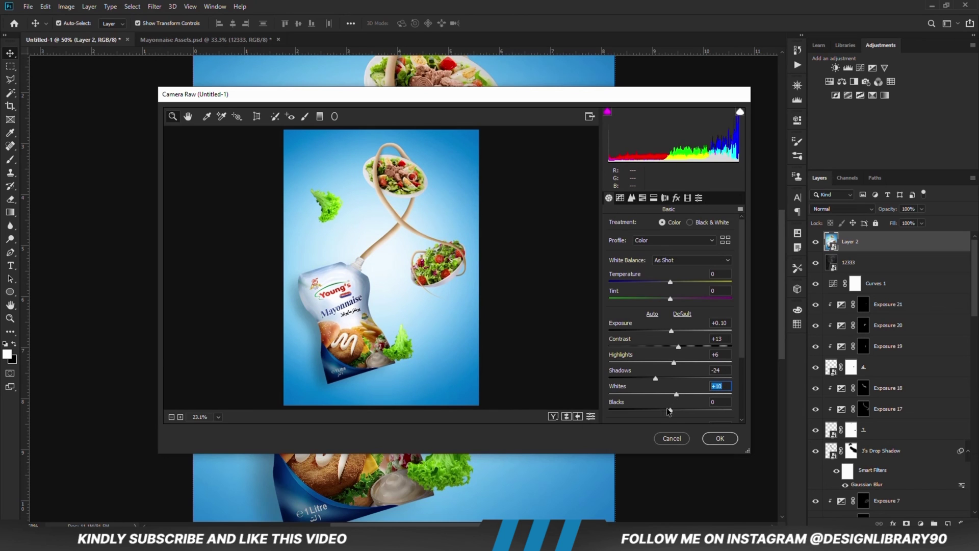
left_click_drag(667, 413, 664, 414)
scroll(673, 389, "down", 2)
left_click(678, 385)
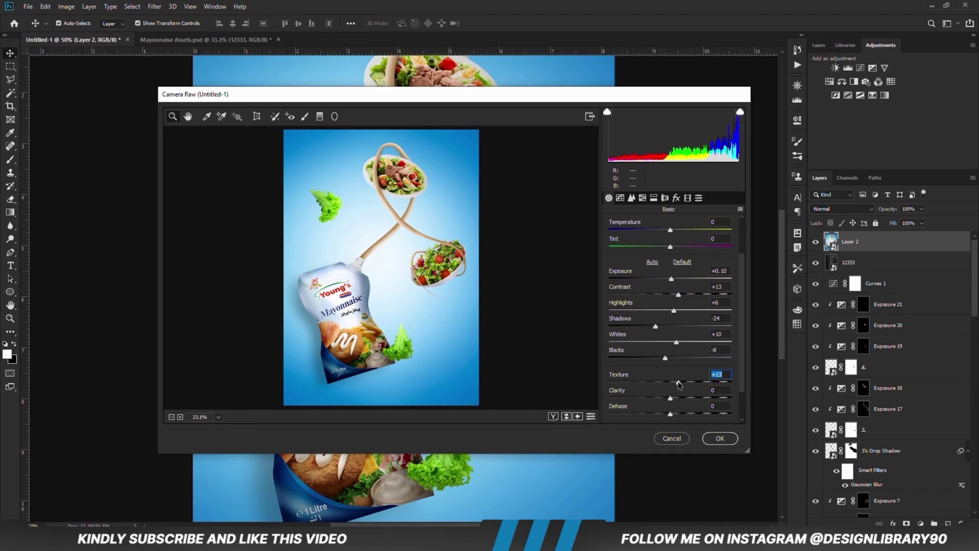
left_click(671, 397)
Step: Apply the Sharpening Heavy and Vignetting Light presets and confirm the Camera Raw grade
left_click(699, 198)
scroll(742, 330, "down", 2)
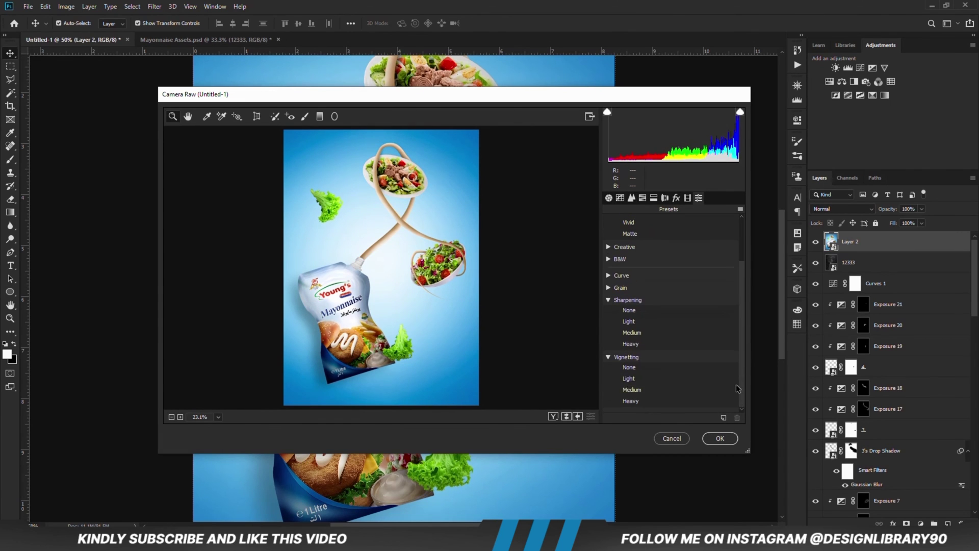
left_click(638, 343)
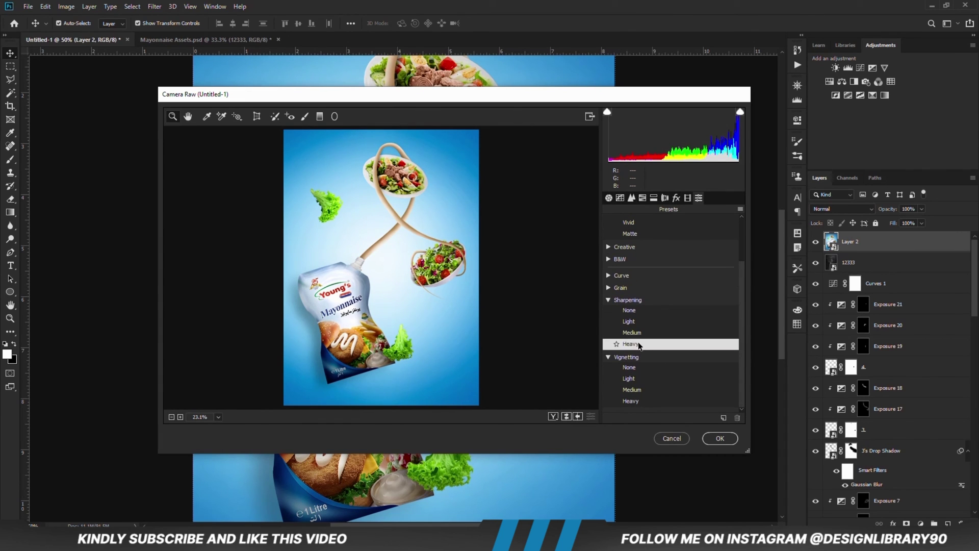
left_click(638, 379)
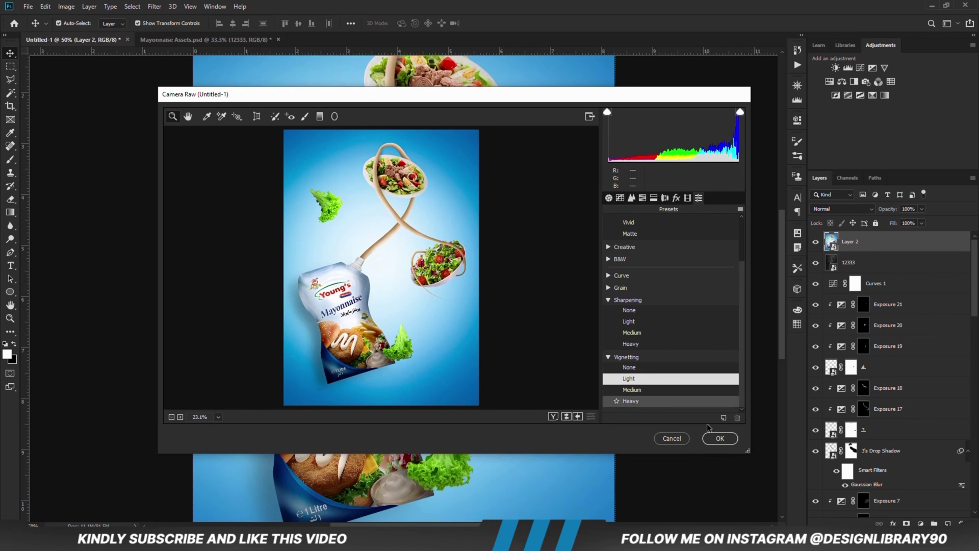
left_click(719, 438)
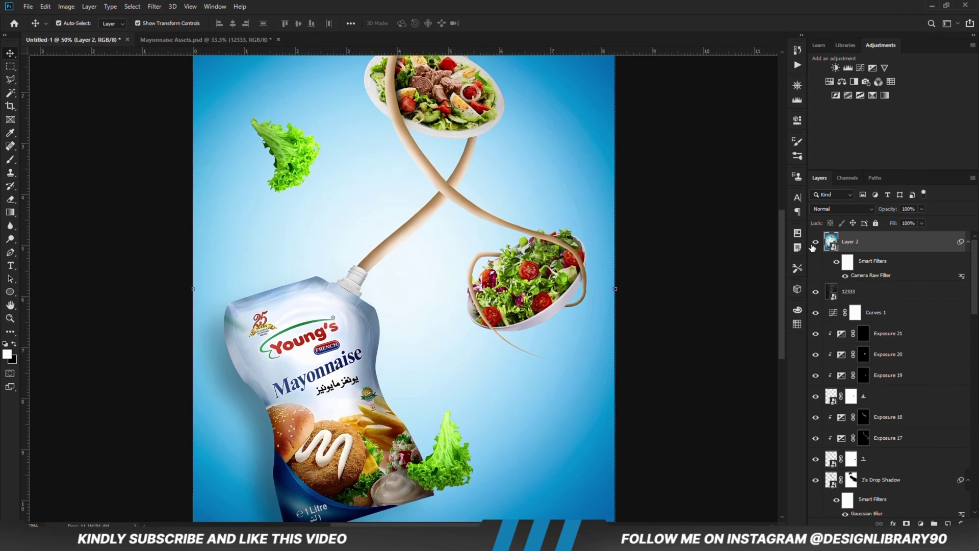
left_click(814, 244)
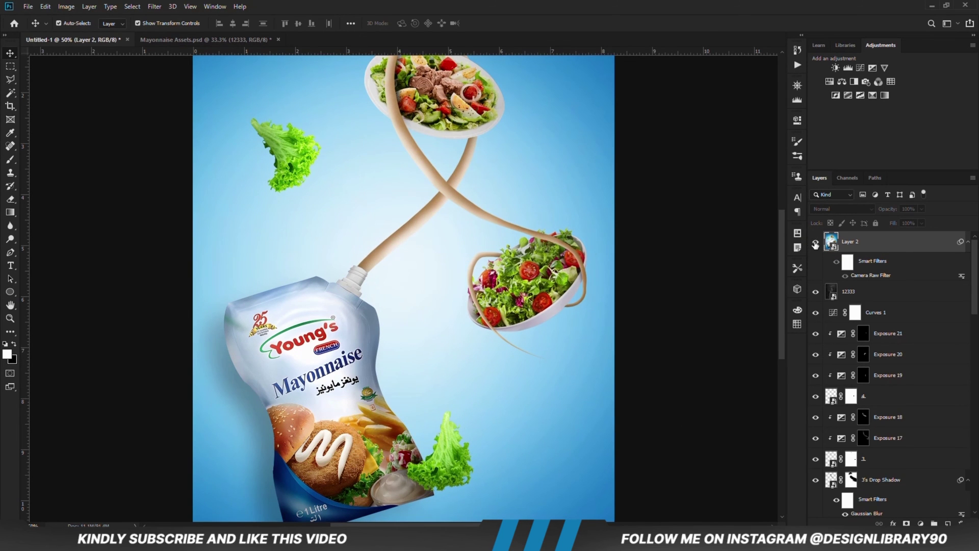
left_click(815, 244)
key("ctrl+minus")
left_click(816, 243)
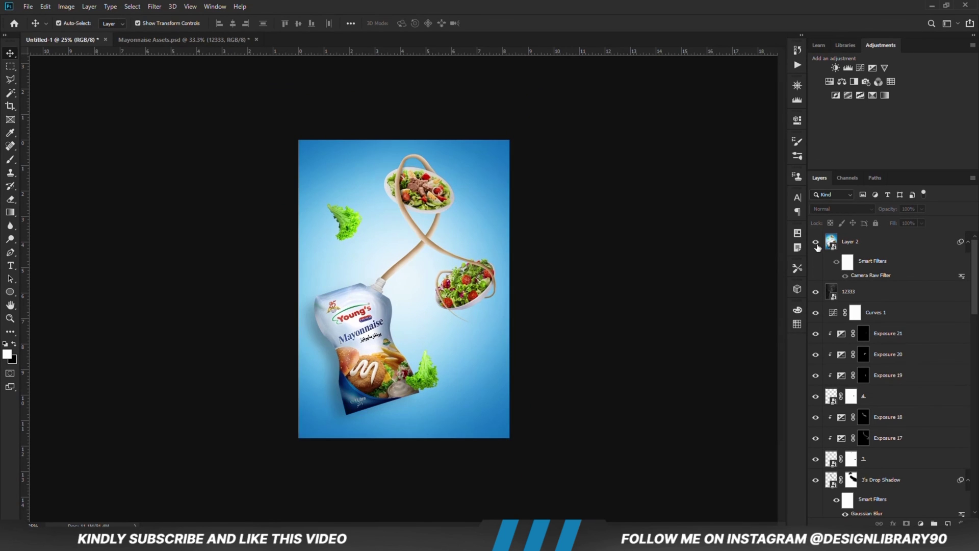
left_click(815, 243)
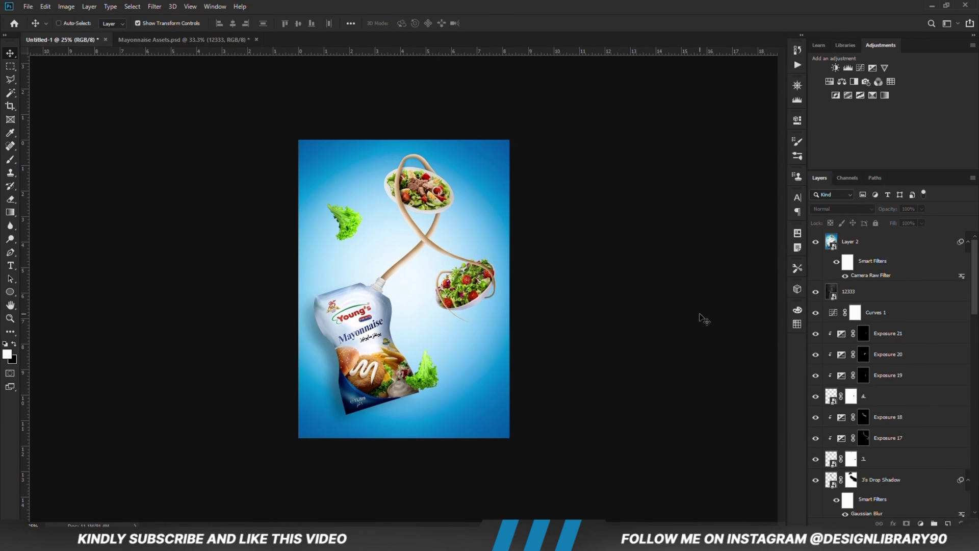